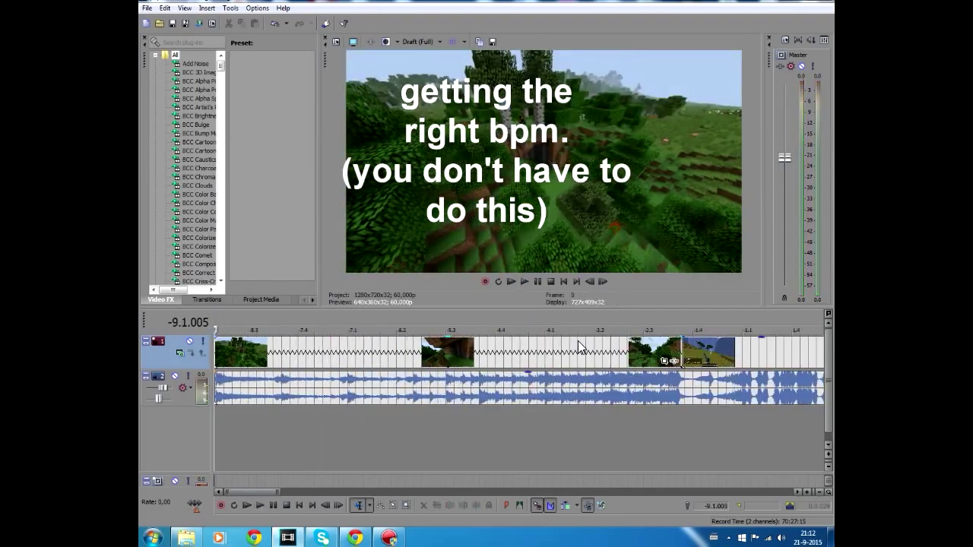
# Step: Play back the cinematic and gameplay clips from several points to check the cut against the music's beat
pyautogui.press('space')
pyautogui.moveTo(525, 351); pyautogui.dragTo(496, 351)
pyautogui.press('space')
pyautogui.click(440, 323)
pyautogui.scroll(-8, 440, 319)
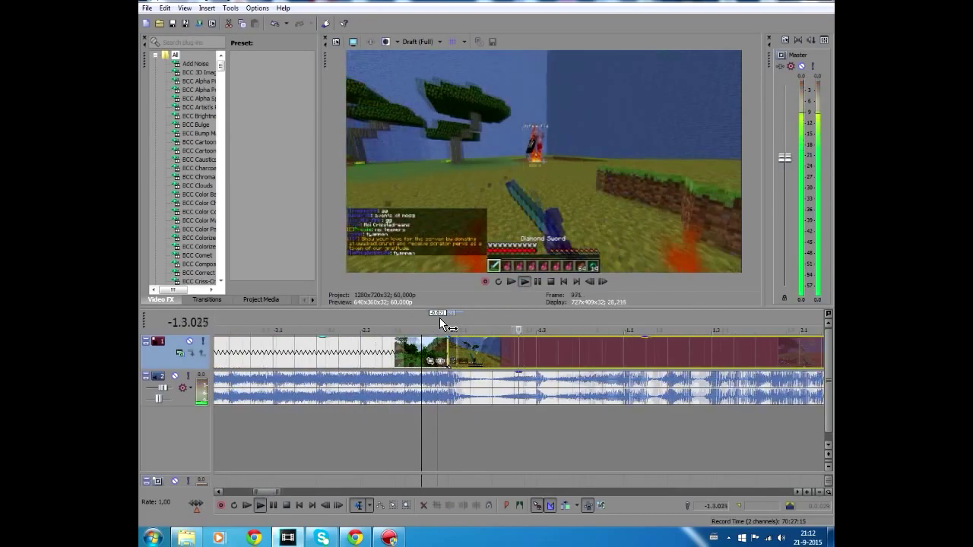
pyautogui.click(214, 318)
pyautogui.scroll(6, 359, 399)
pyautogui.click(216, 323)
pyautogui.scroll(-4, 229, 330)
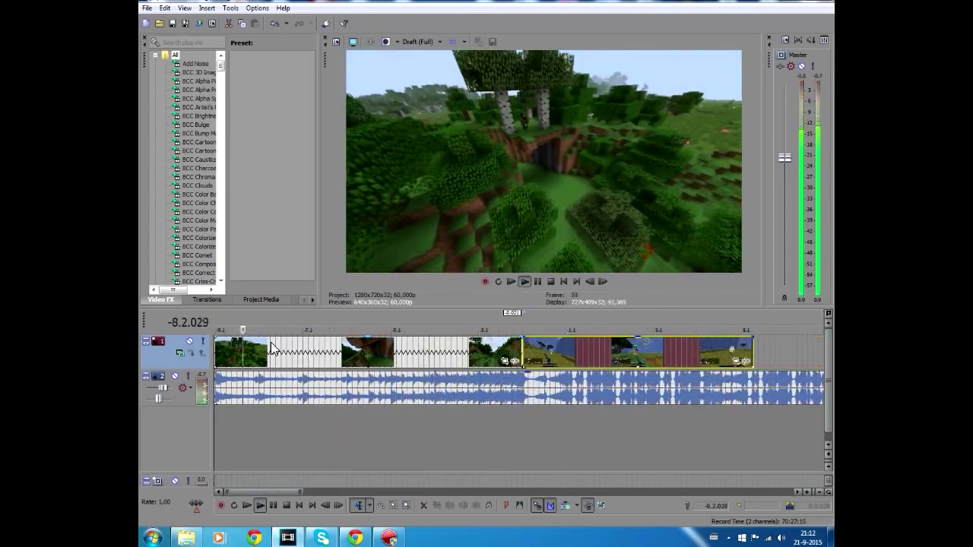
pyautogui.click(396, 317)
pyautogui.click(458, 314)
pyautogui.click(502, 316)
pyautogui.click(217, 317)
pyautogui.press('space')
# Step: Apply the Magic Bullet and Mirror video effects to the cinematic clip at the start of the timeline
pyautogui.moveTo(219, 64); pyautogui.dragTo(219, 253)
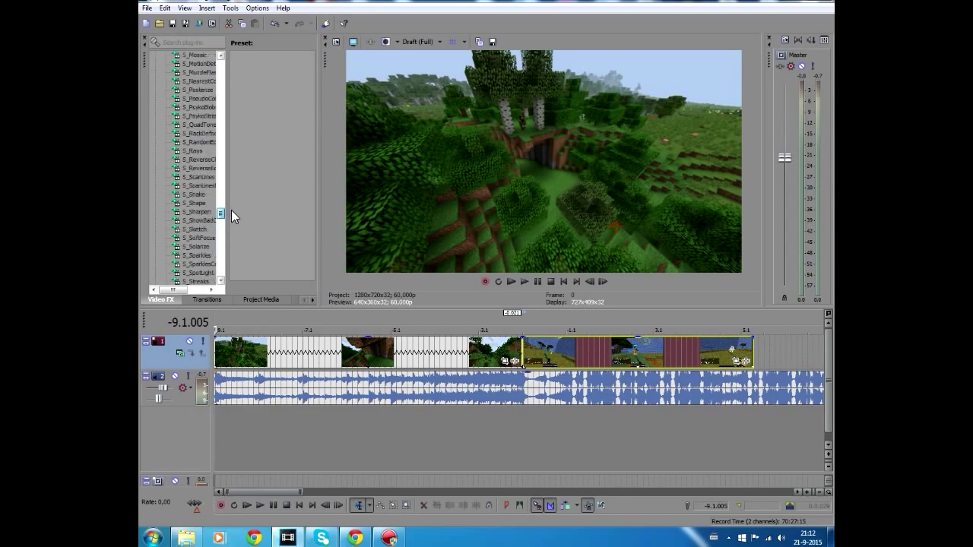
pyautogui.click(264, 199)
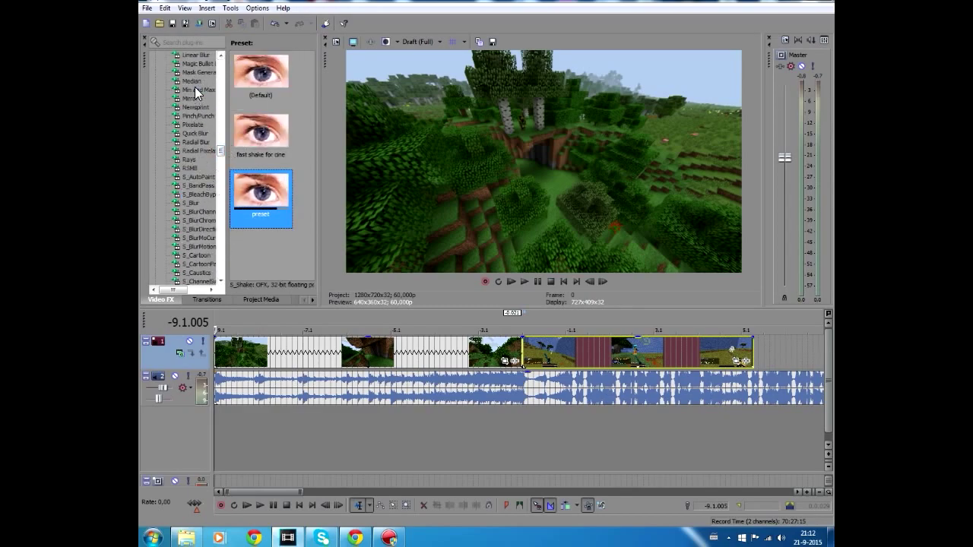
pyautogui.click(196, 72)
pyautogui.scroll(1, 196, 73)
pyautogui.click(197, 98)
pyautogui.moveTo(307, 106); pyautogui.dragTo(307, 258)
pyautogui.moveTo(262, 196); pyautogui.dragTo(281, 353)
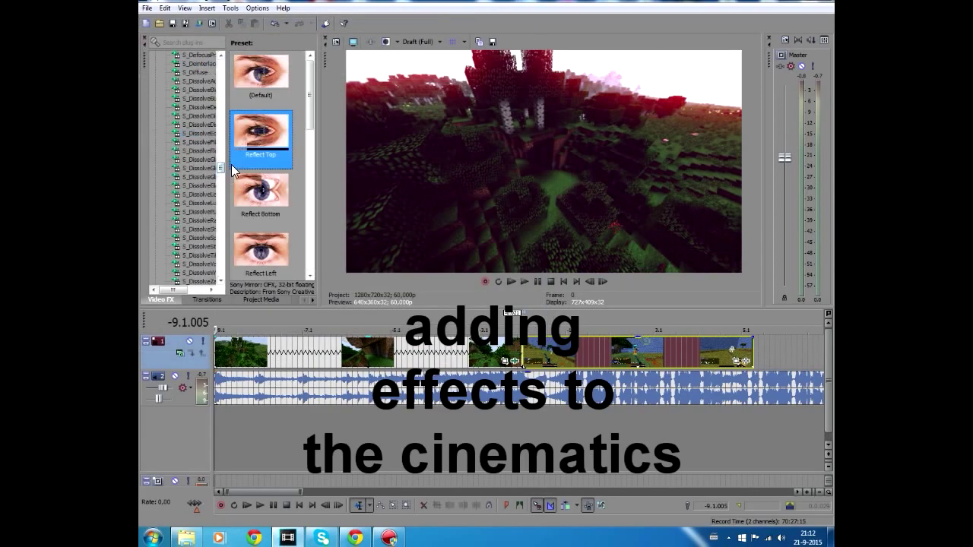
# Step: Apply the saved S_Shake preset and the saved RSMB preset to the cinematic clip
pyautogui.moveTo(223, 205); pyautogui.dragTo(263, 233)
pyautogui.click(194, 229)
pyautogui.moveTo(255, 352); pyautogui.dragTo(256, 353)
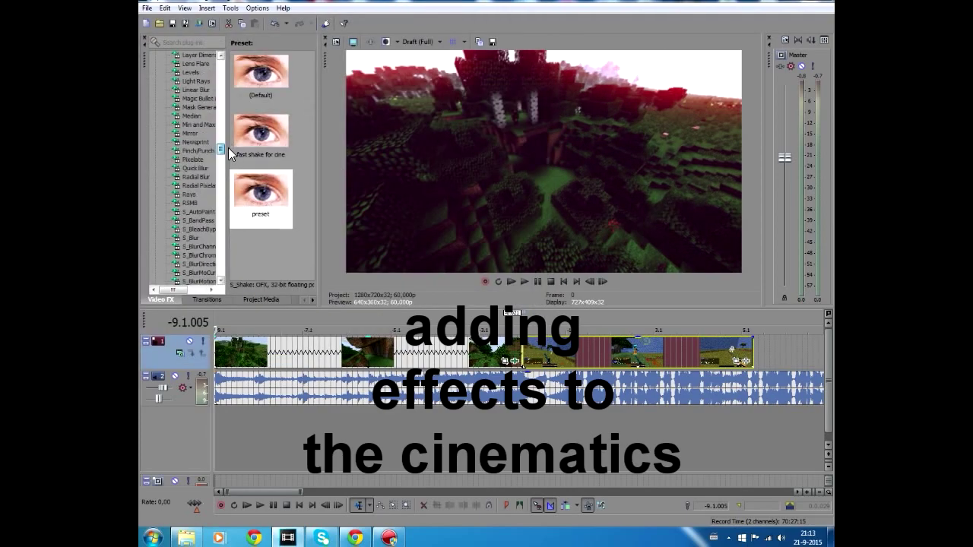
pyautogui.click(190, 203)
pyautogui.moveTo(260, 137); pyautogui.dragTo(283, 357)
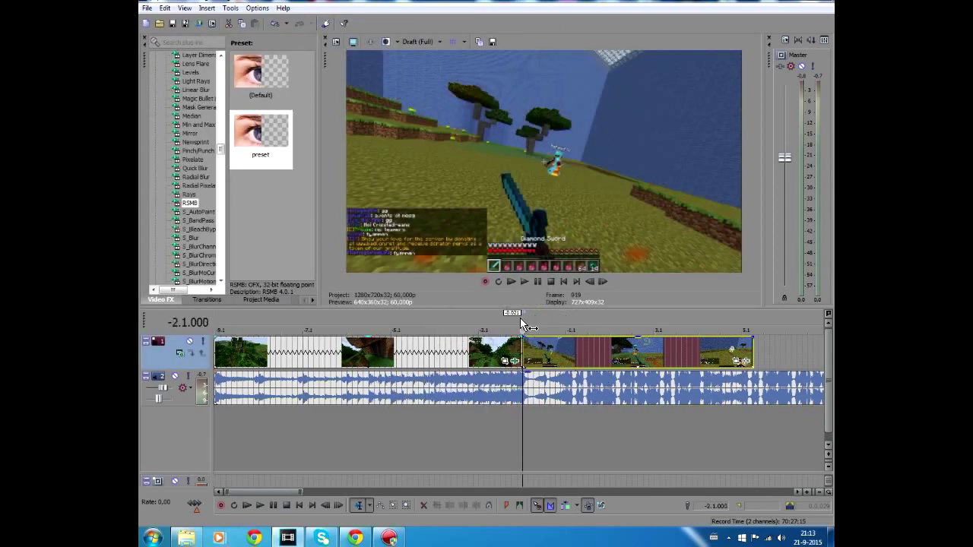
# Step: Add fades at both ends of the cinematic clip and a short fade-in at the start of the music
pyautogui.click(522, 340)
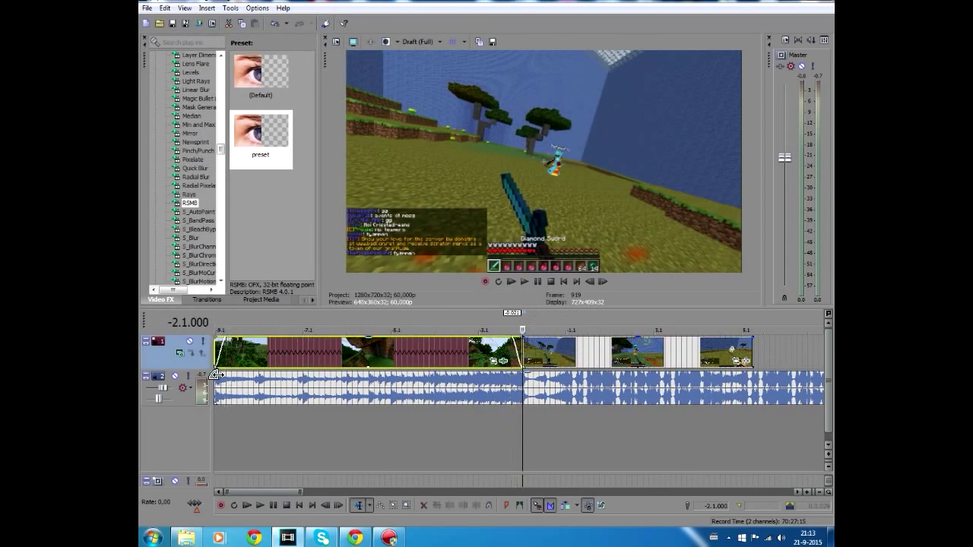
pyautogui.scroll(7, 232, 380)
pyautogui.press('space')
pyautogui.press('space')
pyautogui.scroll(1, 221, 374)
pyautogui.moveTo(217, 372); pyautogui.dragTo(246, 371)
pyautogui.press('space')
# Step: Play the gameplay clip against the music and insert a velocity envelope on it
pyautogui.scroll(-9, 253, 376)
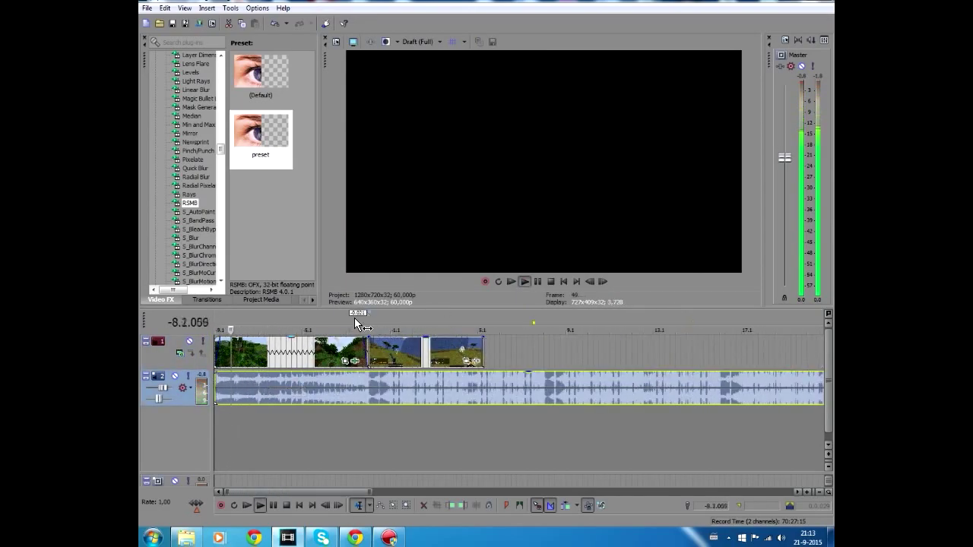
pyautogui.click(350, 325)
pyautogui.scroll(2, 532, 338)
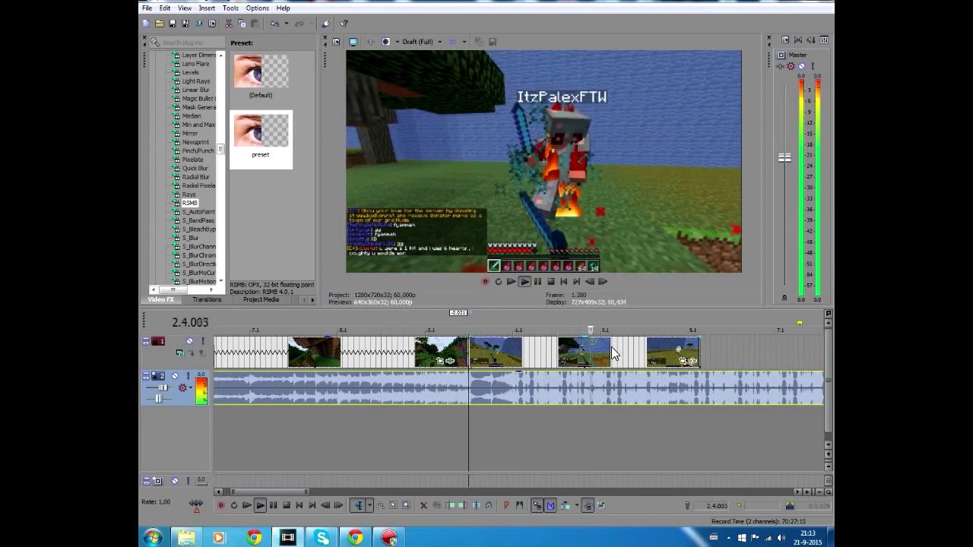
pyautogui.rightClick(609, 345)
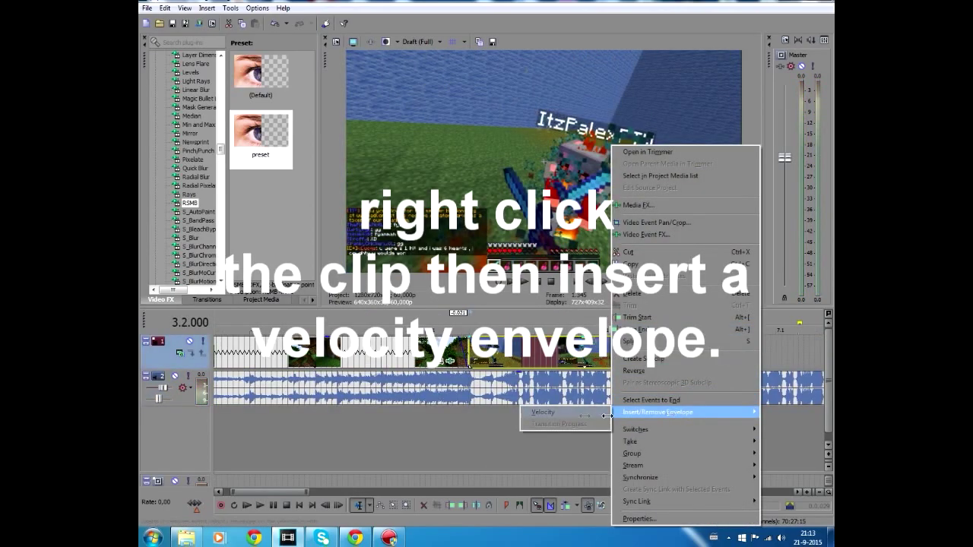
pyautogui.click(579, 412)
pyautogui.press('space')
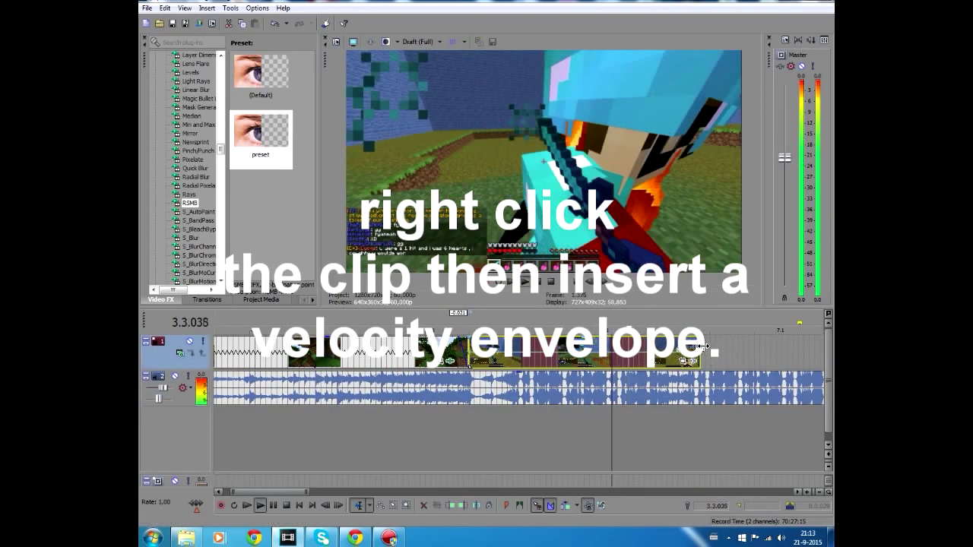
# Step: Extend the end of the gameplay clip slightly and play it from near its end and from the cut
pyautogui.moveTo(696, 349); pyautogui.dragTo(715, 350)
pyautogui.click(689, 324)
pyautogui.click(471, 326)
pyautogui.press('space')
pyautogui.scroll(3, 524, 354)
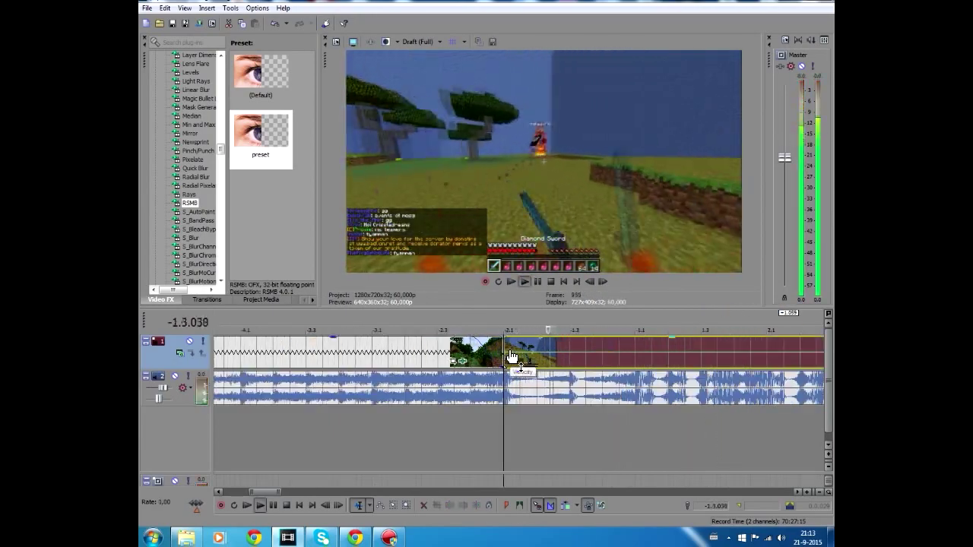
# Step: Build the first velocity peak of 300% on the beat near -1.3.000 and move its following low point to -1.2.032
pyautogui.press('space')
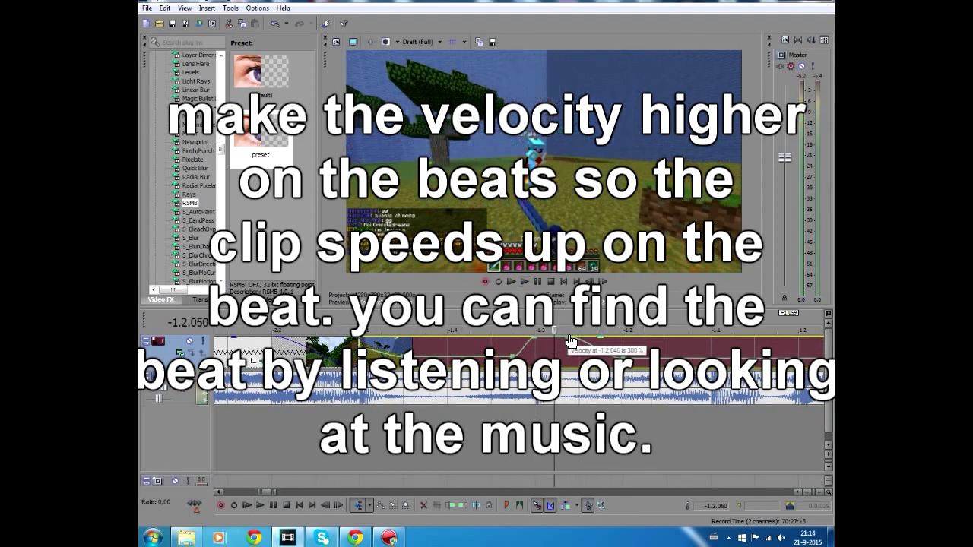
pyautogui.press('space')
pyautogui.press('space')
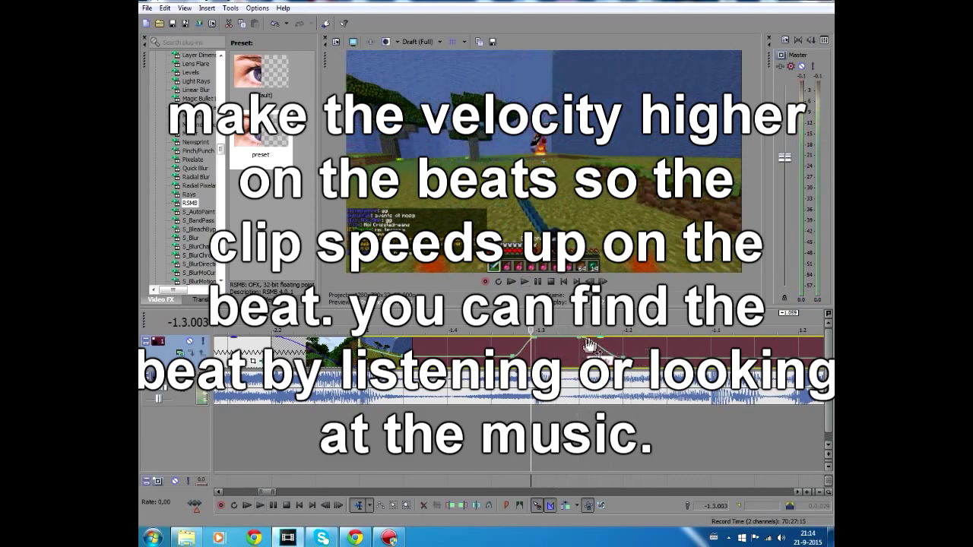
pyautogui.press('space')
pyautogui.press('space')
pyautogui.moveTo(622, 356); pyautogui.dragTo(581, 356)
pyautogui.press('space')
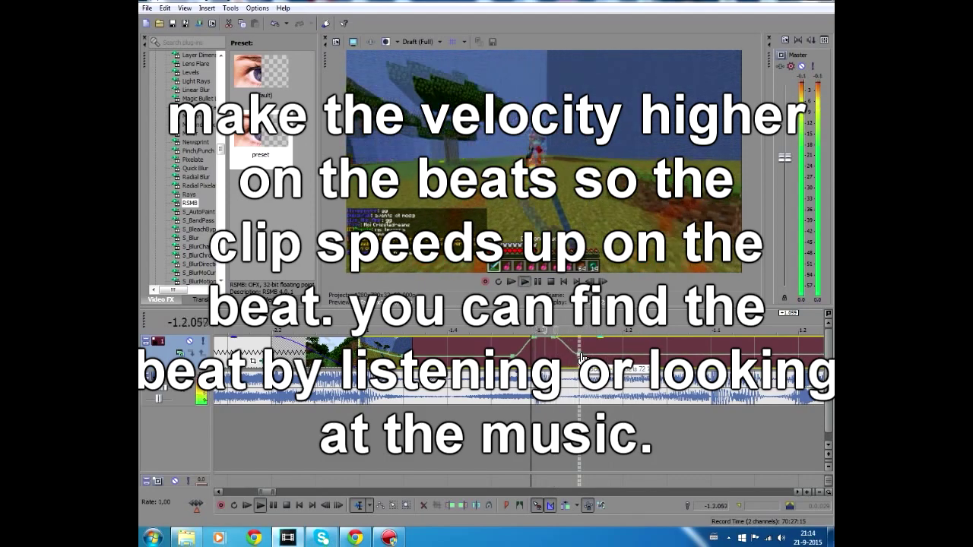
pyautogui.press('space')
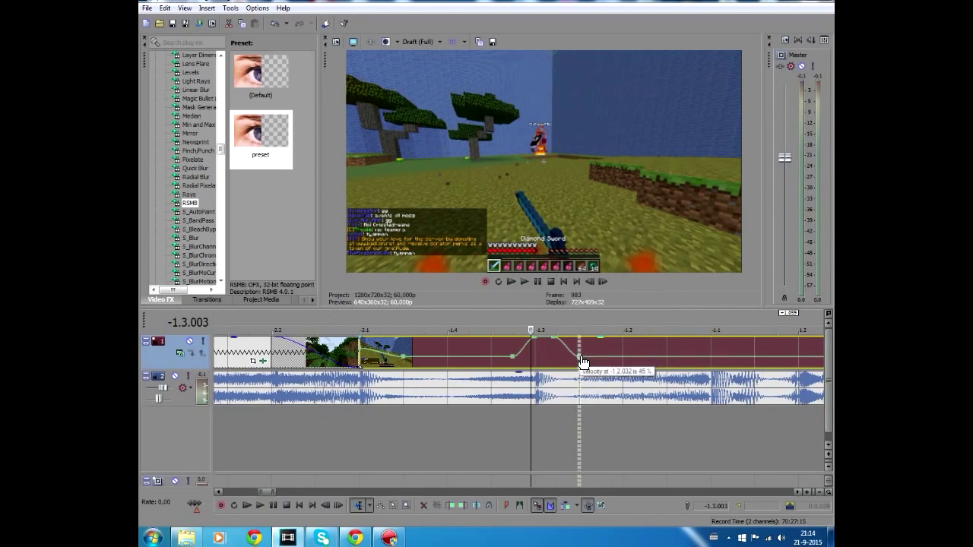
# Step: Delete the second top point of the first velocity peak so the speed falls directly after the beat, and play it back
pyautogui.rightClick(557, 340)
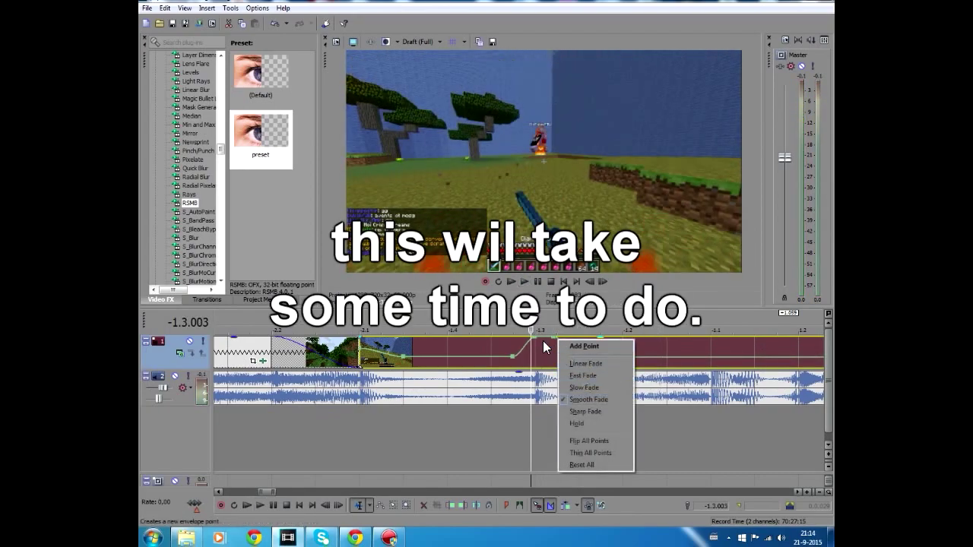
pyautogui.click(551, 341)
pyautogui.rightClick(552, 340)
pyautogui.click(595, 211)
pyautogui.press('space')
pyautogui.press('space')
pyautogui.press('space')
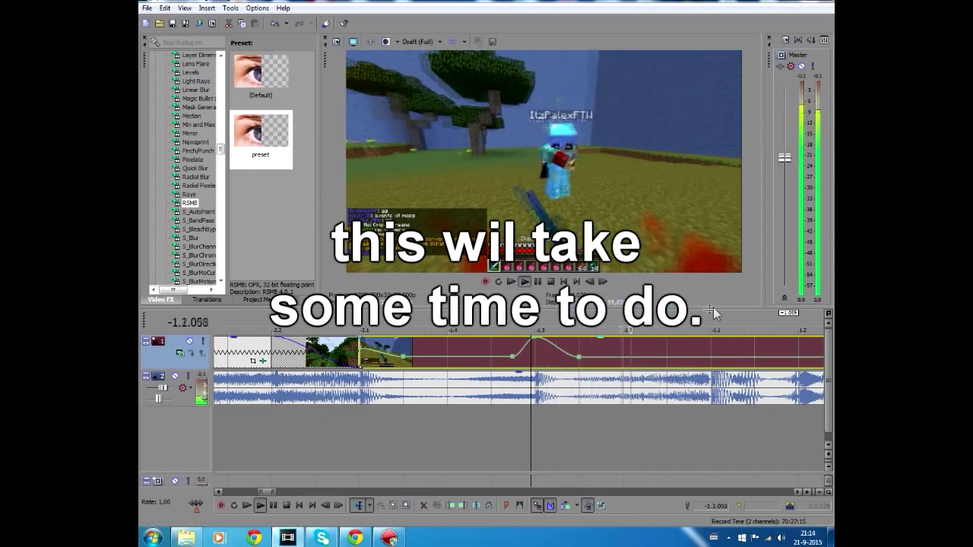
pyautogui.press('space')
pyautogui.moveTo(361, 357); pyautogui.dragTo(439, 361)
pyautogui.hotkey('ctrl', 'z')
pyautogui.click(712, 330)
pyautogui.hotkey('ctrl', 'z')
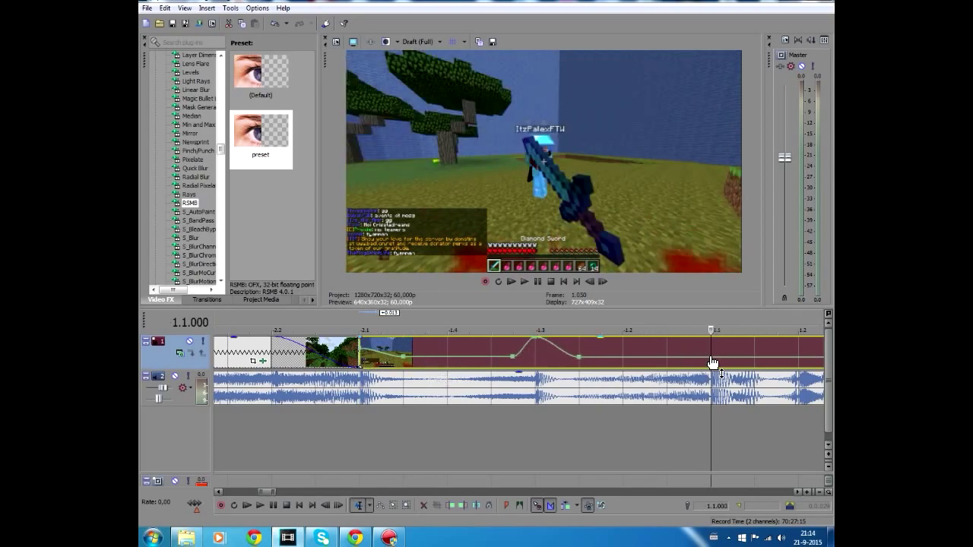
# Step: Add velocity peaks on the beats at 1.1.000 and 1.2.000, with slow low points between them
pyautogui.click(698, 362)
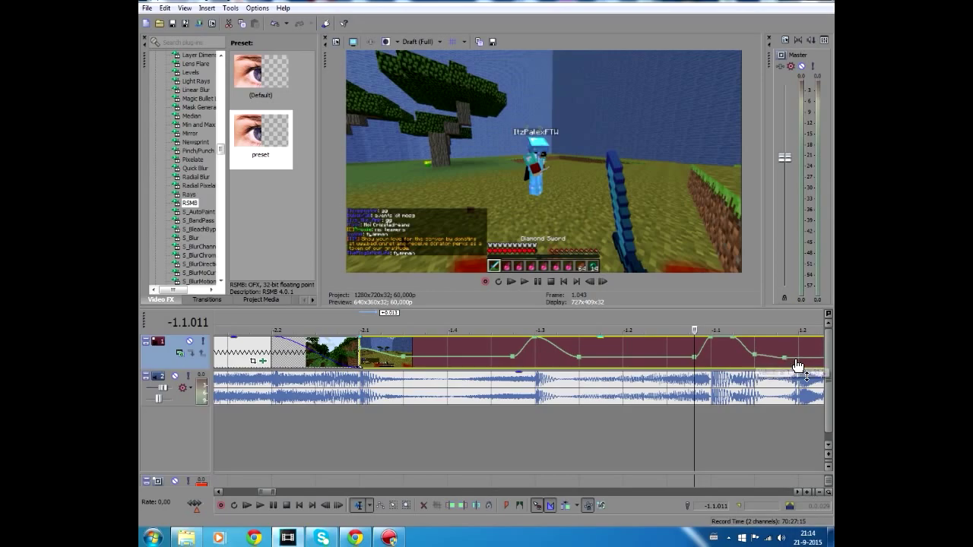
pyautogui.press('space')
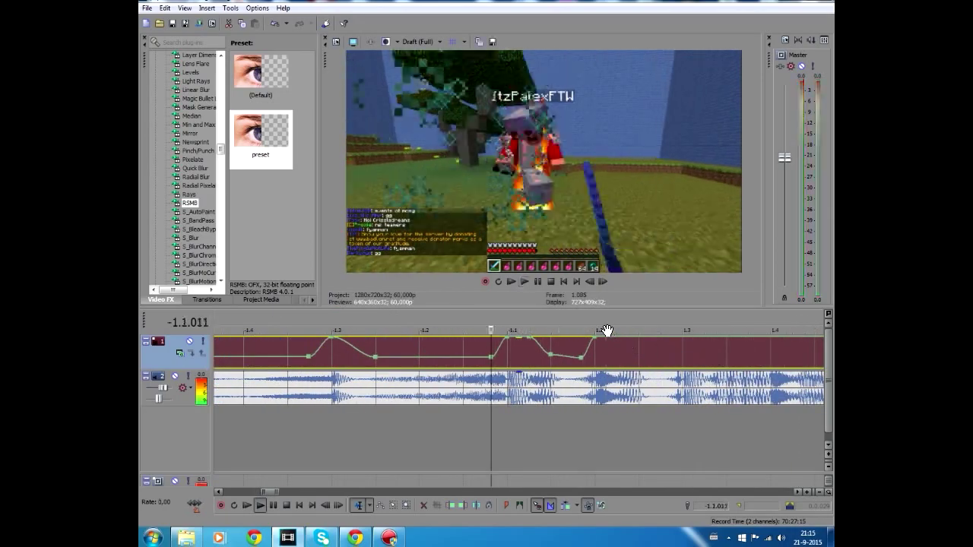
pyautogui.click(591, 320)
pyautogui.scroll(1, 675, 353)
pyautogui.press('space')
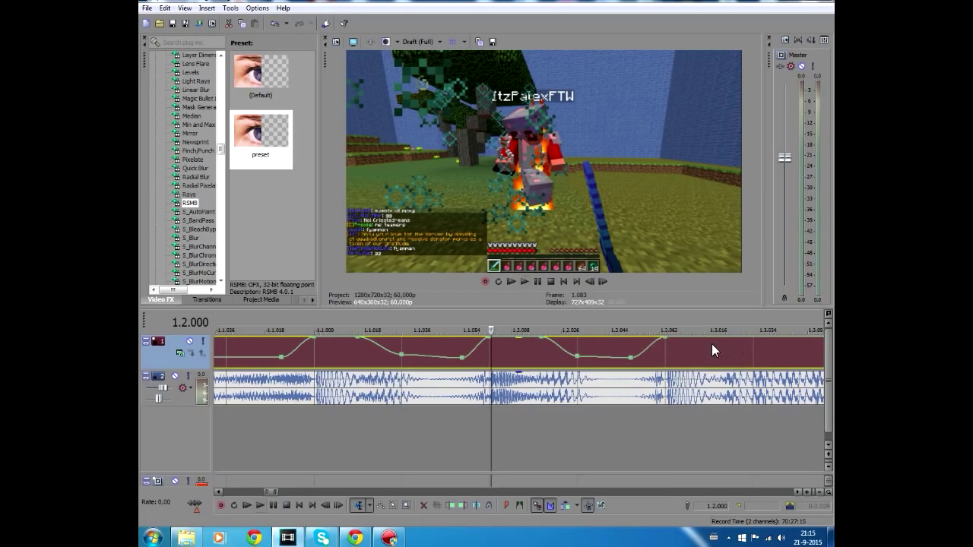
# Step: Select the section from beat 1.1 to beat 1.3 and play it back to check the speed changes
pyautogui.press('space')
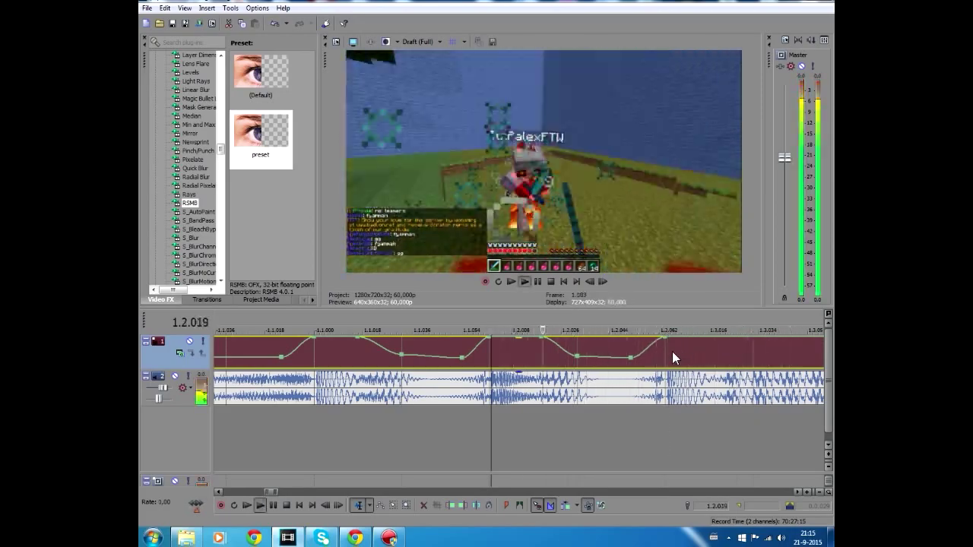
pyautogui.scroll(-3, 677, 355)
pyautogui.moveTo(385, 323); pyautogui.dragTo(537, 325)
pyautogui.click(499, 282)
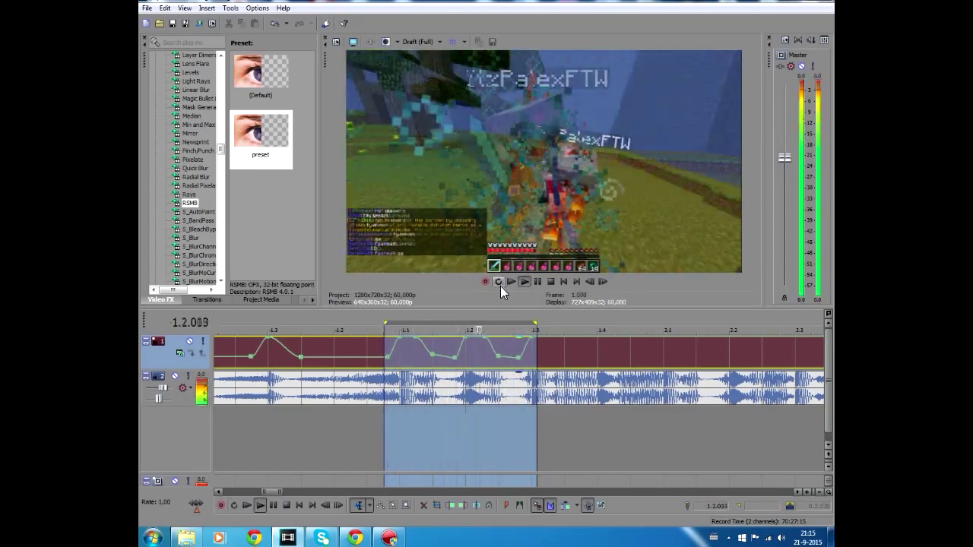
pyautogui.click(531, 313)
pyautogui.press('space')
# Step: Add a low velocity point just before beat 1.4.000 and raise a new point on the beat to the top
pyautogui.scroll(2, 541, 339)
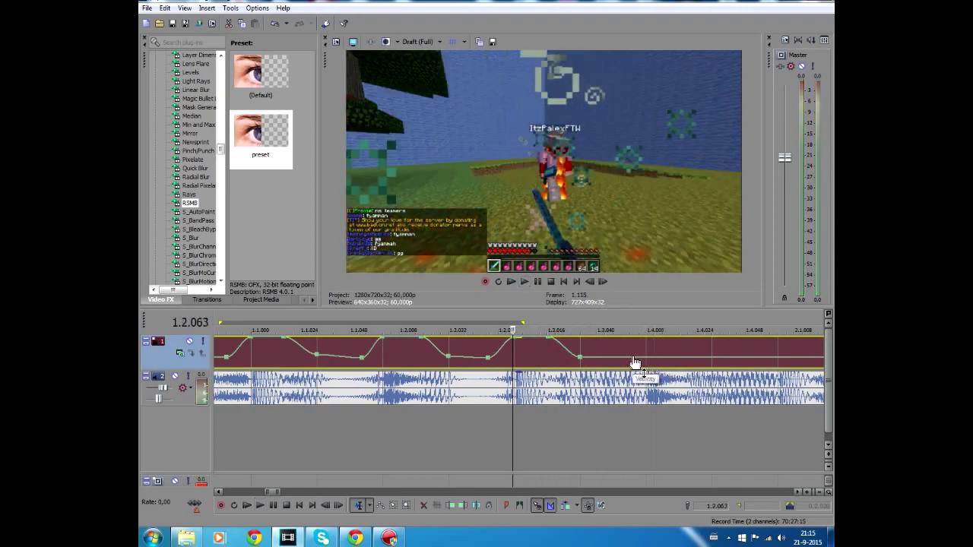
pyautogui.doubleClick(628, 358)
pyautogui.doubleClick(647, 357)
pyautogui.moveTo(647, 358); pyautogui.dragTo(647, 331)
pyautogui.press('space')
pyautogui.hscroll(2, 677, 342)
pyautogui.press('space')
# Step: Hold the top velocity until 1.4.016, drop it to slow speed, and add another velocity peak on beat 2.1
pyautogui.press('space')
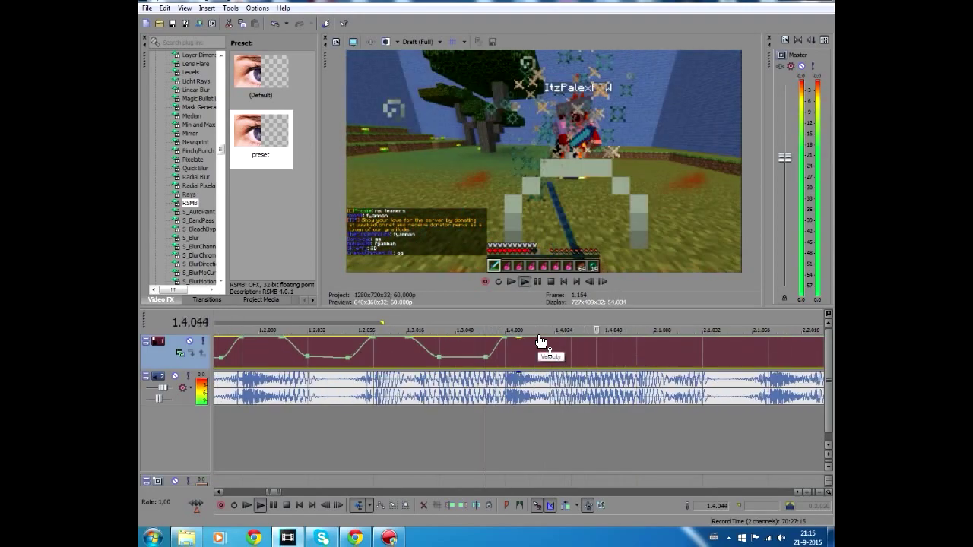
pyautogui.press('space')
pyautogui.doubleClick(538, 340)
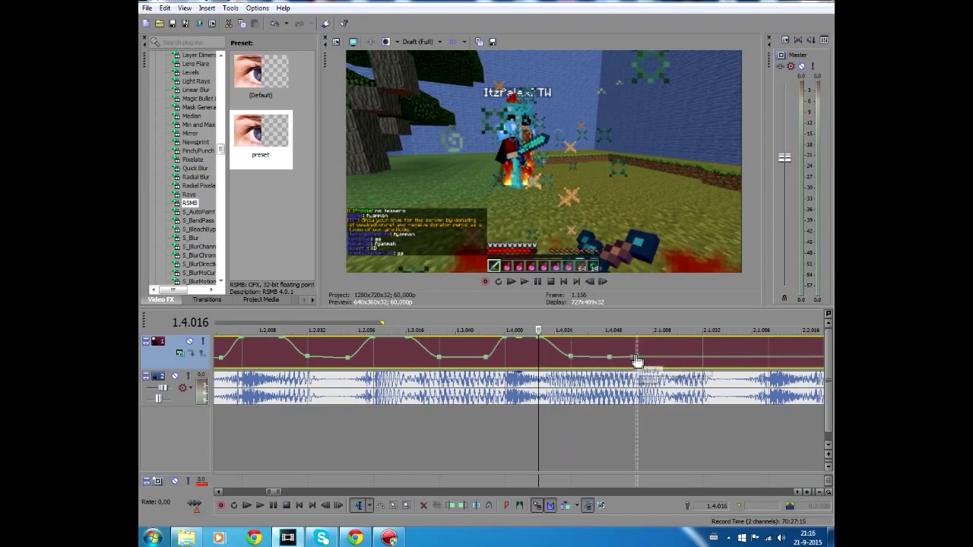
pyautogui.press('space')
pyautogui.press('space')
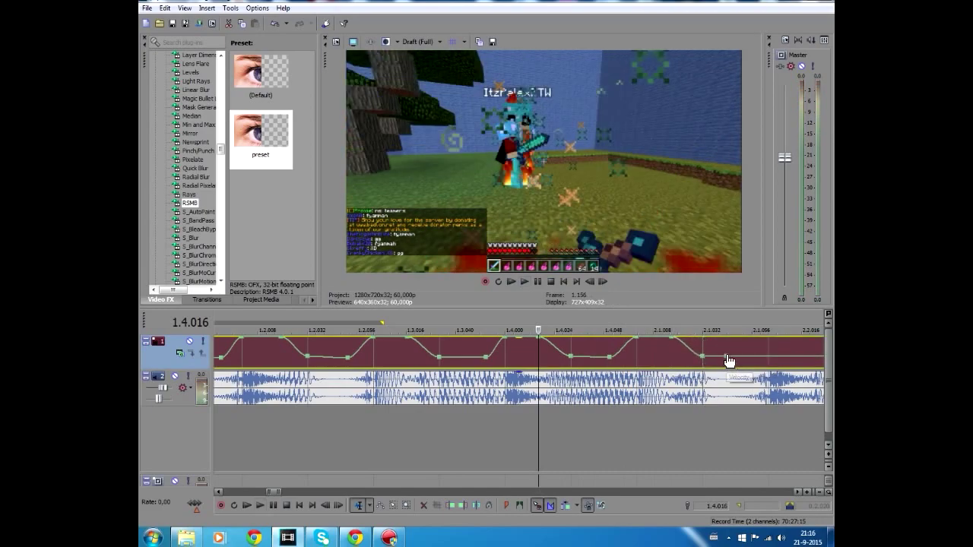
pyautogui.press('space')
pyautogui.press('space')
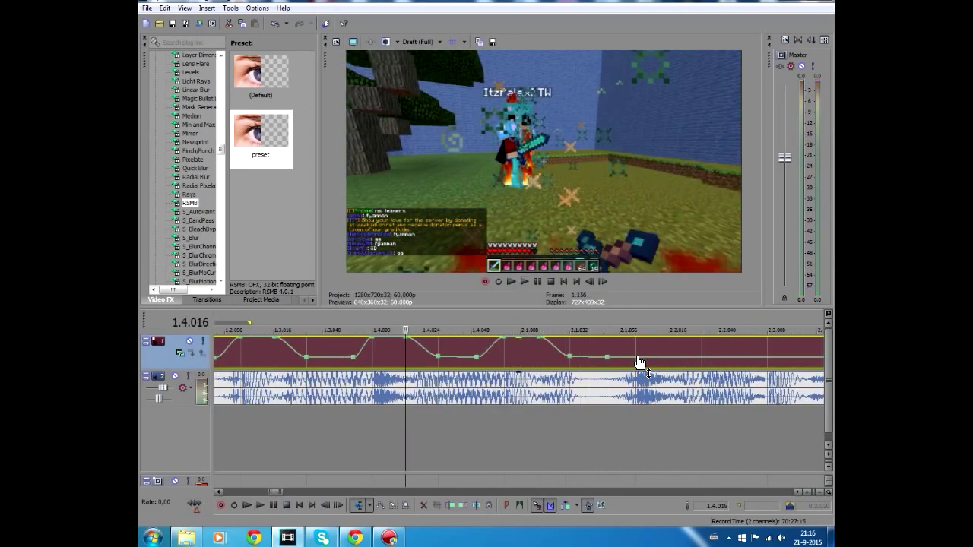
# Step: Raise the velocity on beat 2.2.000, hold it until 2.2.020, and drop it back to slow speed
pyautogui.press('space')
pyautogui.click(676, 341)
pyautogui.doubleClick(678, 337)
pyautogui.press('space')
pyautogui.press('space')
pyautogui.doubleClick(702, 339)
pyautogui.moveTo(702, 339); pyautogui.dragTo(703, 358)
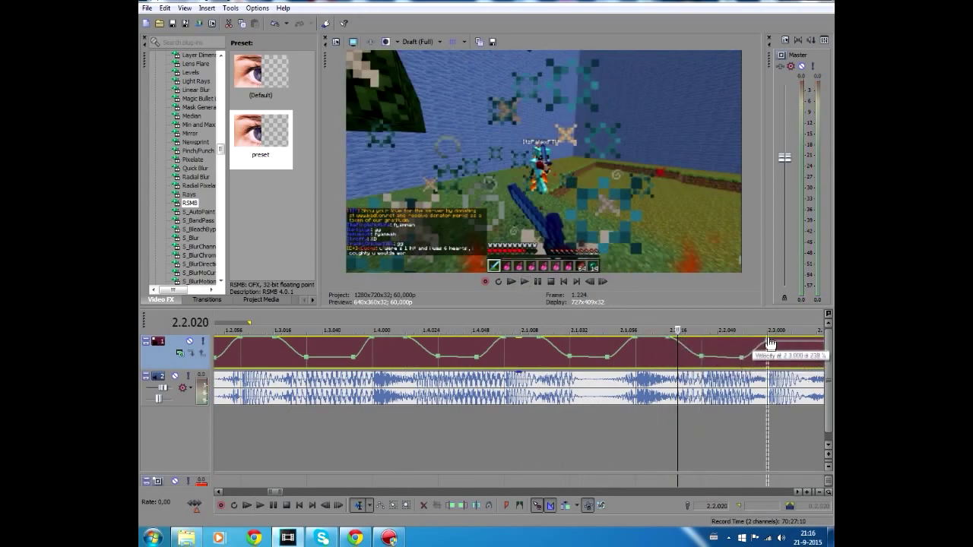
# Step: Complete the velocity peak on beat 2.3.000 with a drop to slow speed and a low point before the next beat
pyautogui.press('space')
pyautogui.press('space')
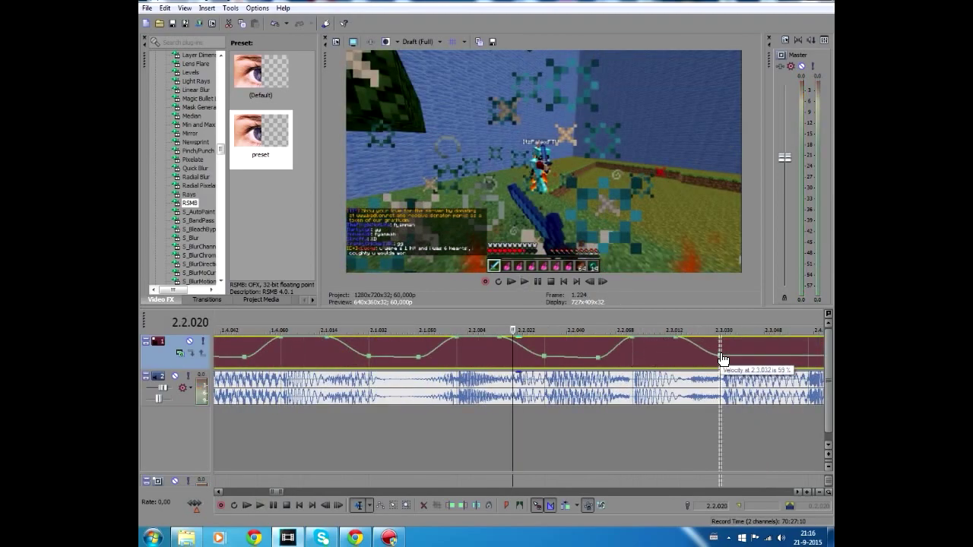
pyautogui.click(773, 365)
pyautogui.scroll(-1, 760, 365)
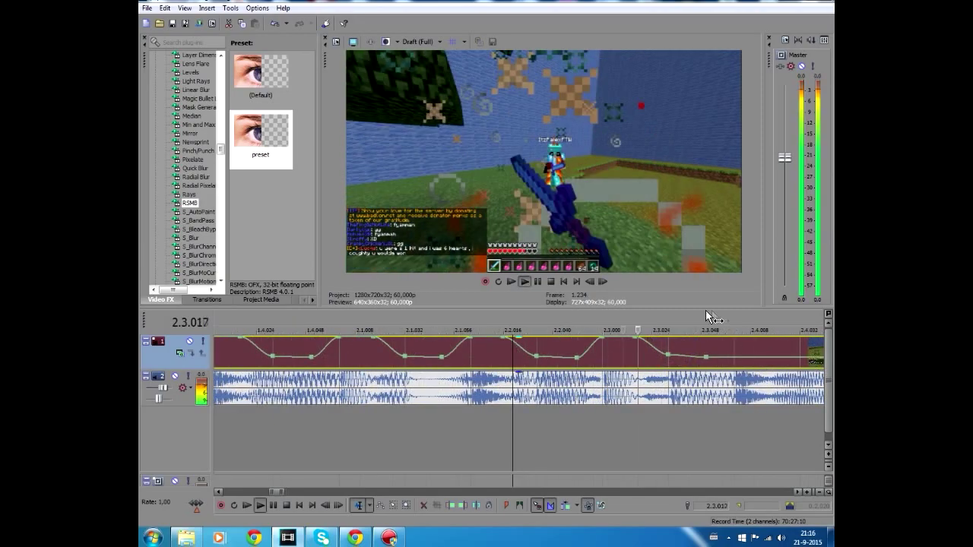
# Step: Raise the velocity on beat 2.4.000, hold it until 2.4.018, and drop it to slow speed before the next beat
pyautogui.moveTo(734, 357); pyautogui.dragTo(735, 338)
pyautogui.press('space')
pyautogui.scroll(1, 743, 349)
pyautogui.scroll(-1, 684, 346)
pyautogui.press('space')
pyautogui.click(427, 329)
pyautogui.press('space')
pyautogui.press('space')
pyautogui.click(467, 343)
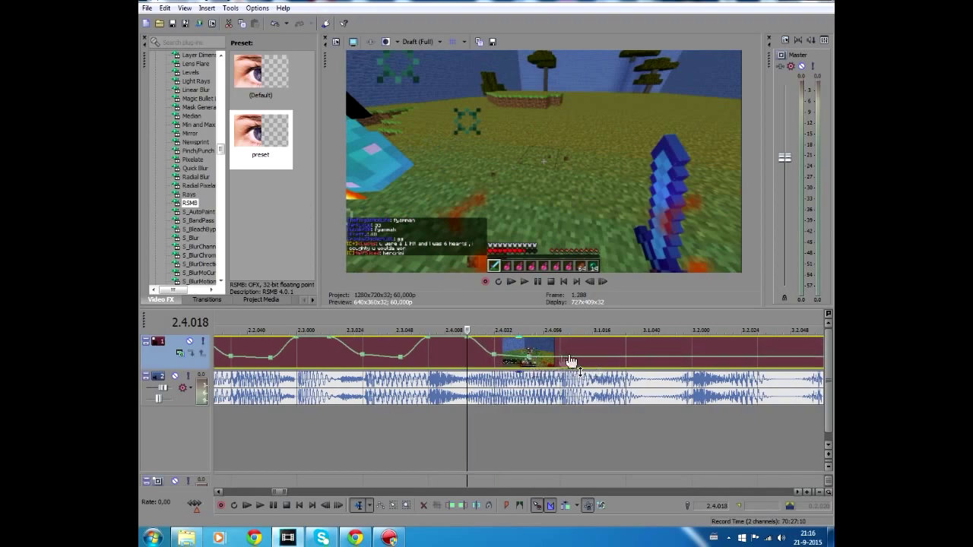
# Step: Add a velocity peak on beat 3.1, drop it to slow speed, and raise it again on beat 3.2.000
pyautogui.press('space')
pyautogui.press('space')
pyautogui.press('space')
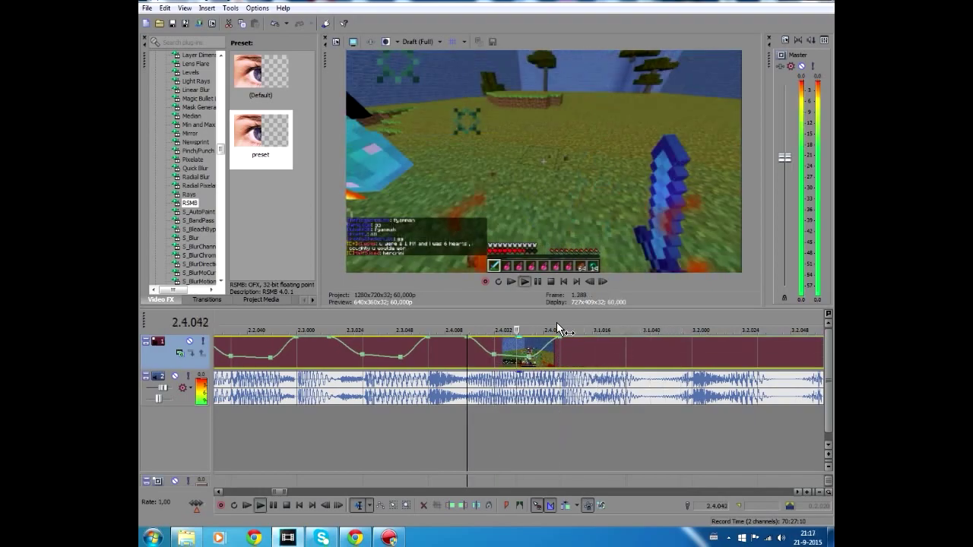
pyautogui.click(557, 330)
pyautogui.press('space')
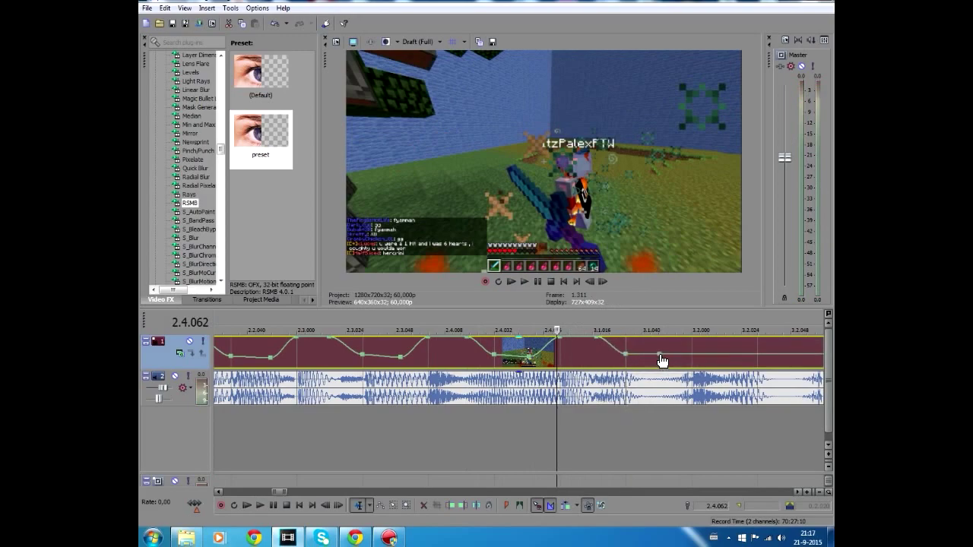
pyautogui.moveTo(693, 358); pyautogui.dragTo(693, 337)
# Step: Play back the gameplay clip from its start to check the velocity peaks against the music
pyautogui.click(651, 326)
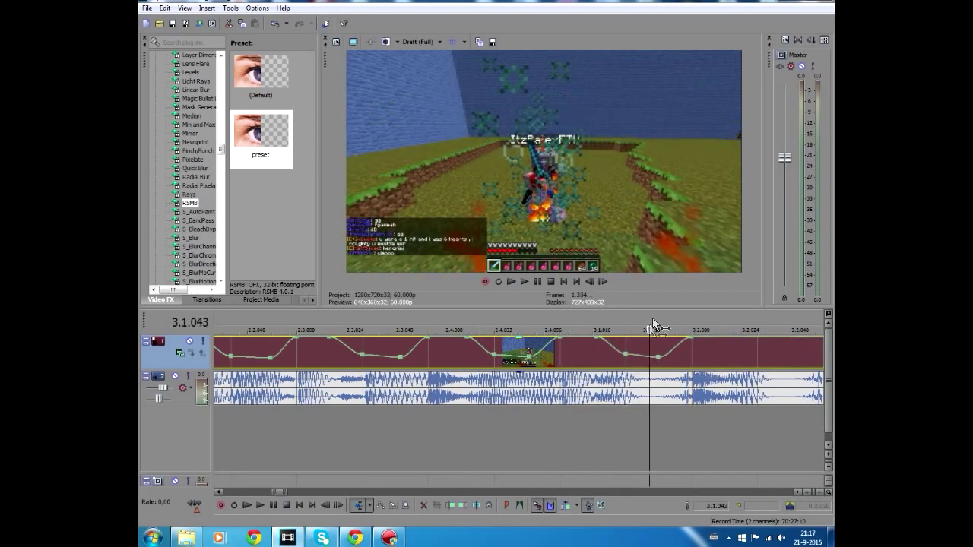
pyautogui.press('space')
pyautogui.scroll(-4, 456, 326)
pyautogui.press('space')
pyautogui.scroll(-4, 276, 330)
pyautogui.click(415, 328)
pyautogui.scroll(5, 415, 334)
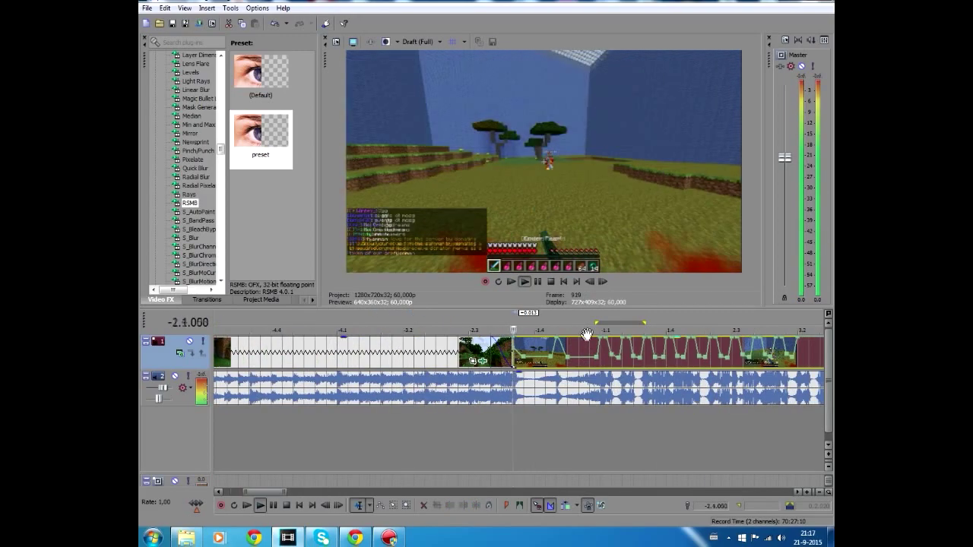
pyautogui.press('space')
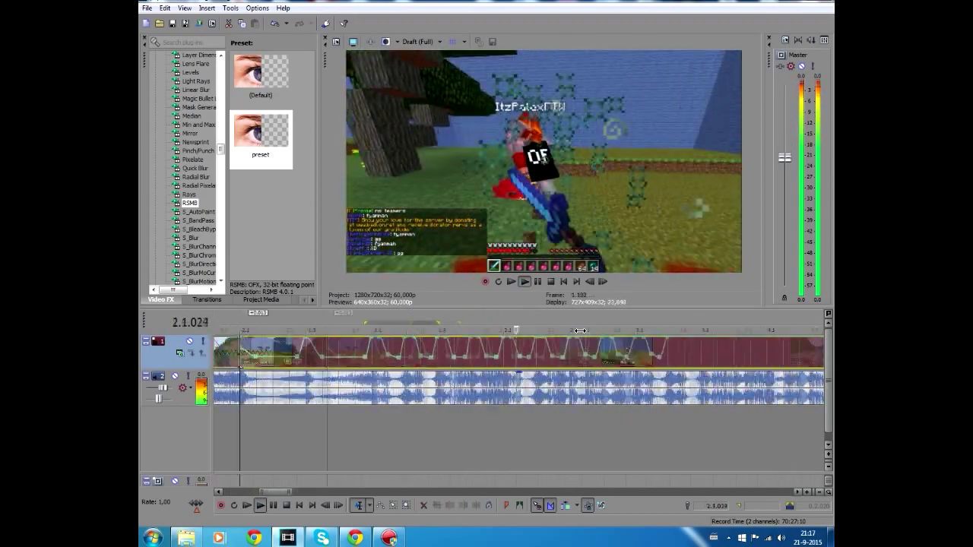
pyautogui.press('space')
# Step: Loop playback over the peaks up to beat 3.2 to check their timing, and collapse the loop region
pyautogui.moveTo(405, 322); pyautogui.dragTo(613, 323)
pyautogui.click(498, 282)
pyautogui.press('space')
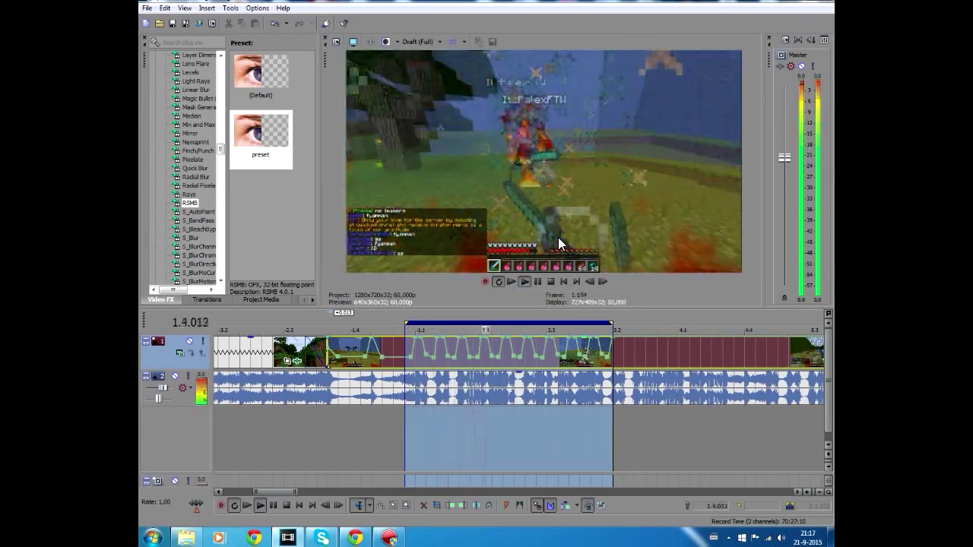
pyautogui.click(608, 316)
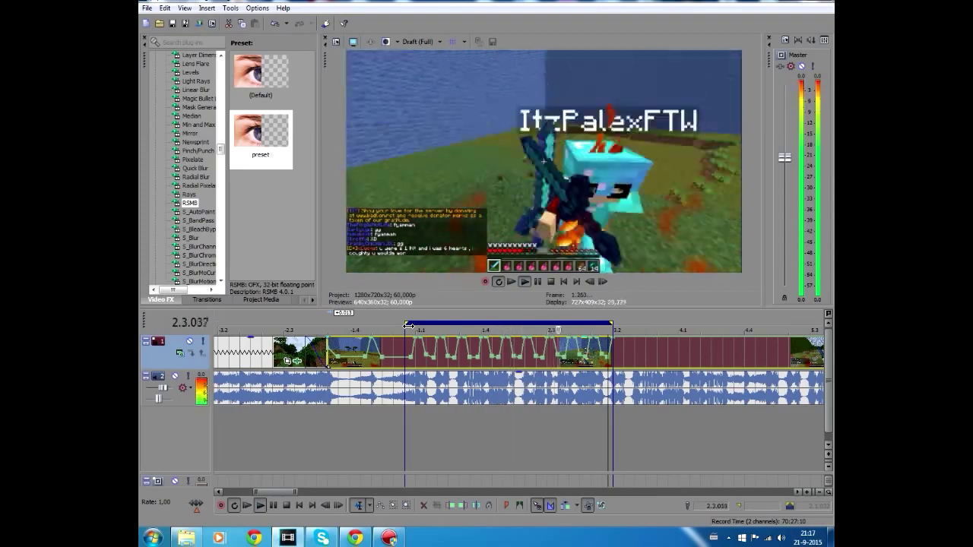
pyautogui.moveTo(409, 326); pyautogui.dragTo(608, 311)
# Step: Drop the velocity to slow speed after the beat 3.2 peak, add a low point, and raise it again on beat 3.3
pyautogui.scroll(2, 607, 321)
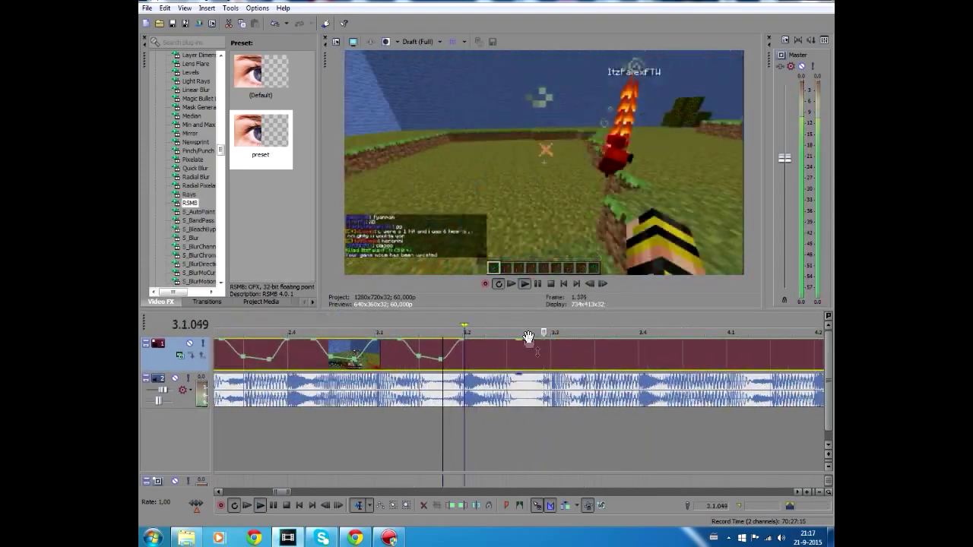
pyautogui.press('space')
pyautogui.moveTo(507, 339); pyautogui.dragTo(508, 340)
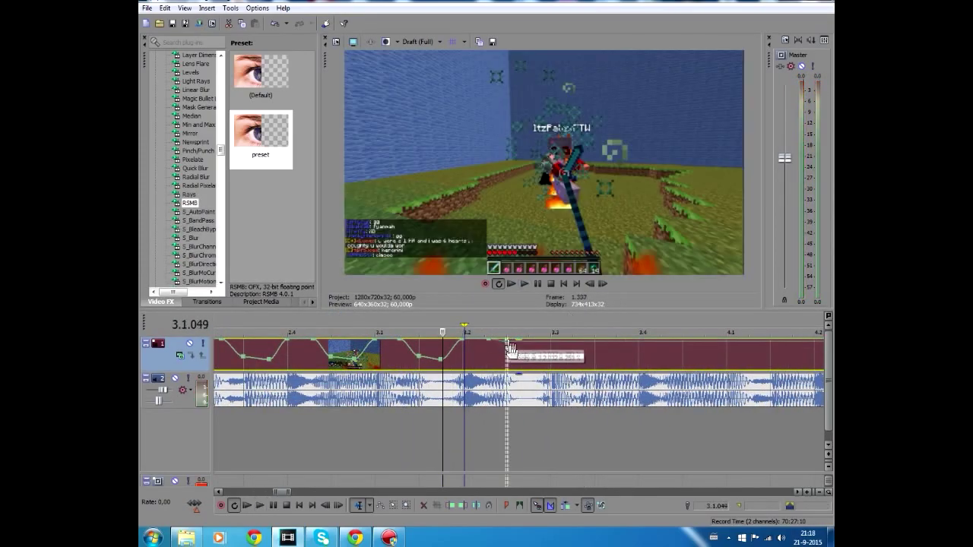
pyautogui.press('space')
pyautogui.press('space')
pyautogui.press('space')
pyautogui.press('space')
pyautogui.press('space')
pyautogui.press('space')
pyautogui.press('space')
pyautogui.press('space')
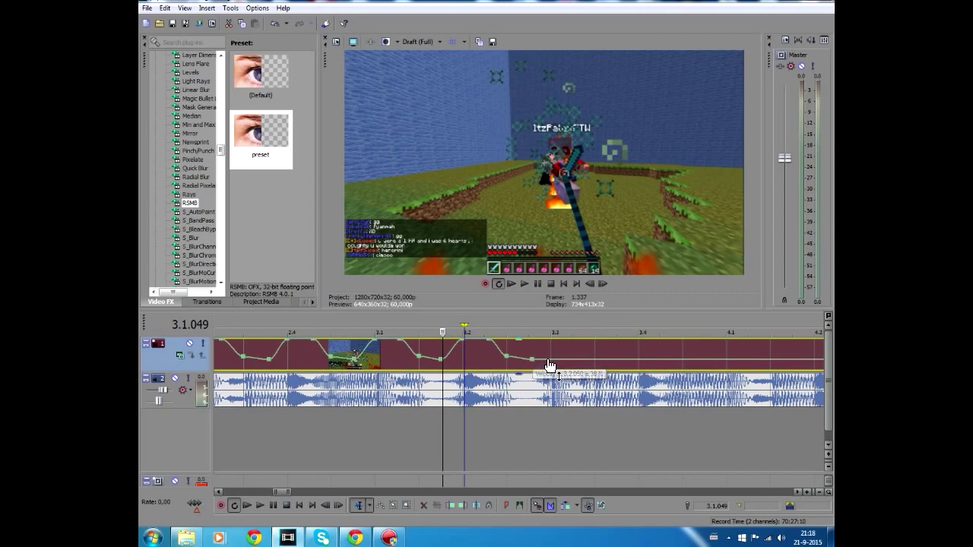
pyautogui.press('space')
pyautogui.press('space')
pyautogui.click(551, 331)
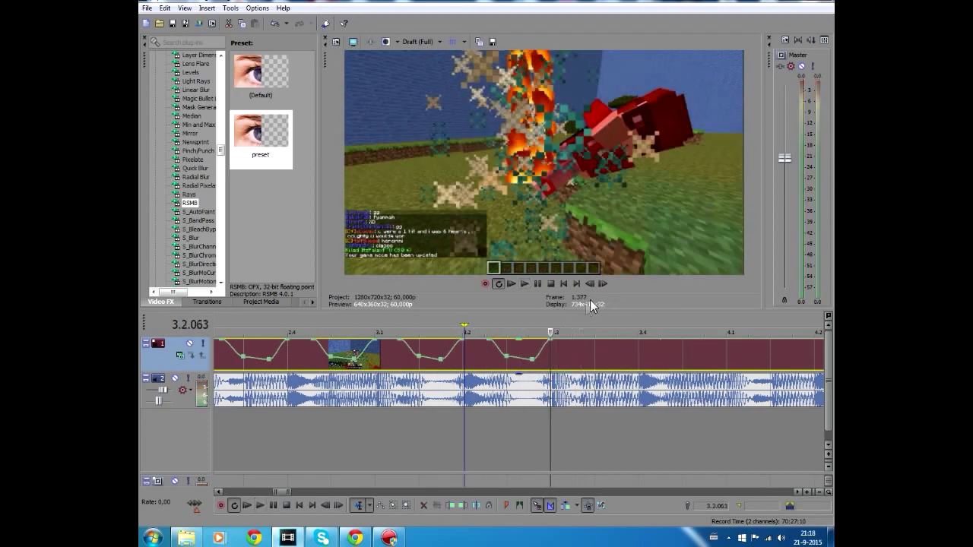
# Step: Move the ends of the velocity peaks on beats 3.1 and 3.2 slightly earlier and play back the change
pyautogui.click(542, 332)
pyautogui.click(551, 333)
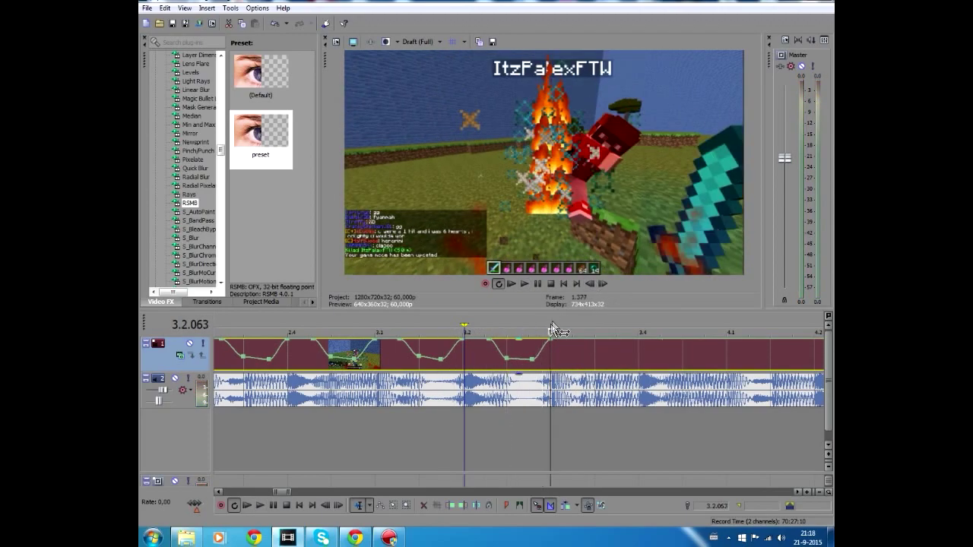
pyautogui.moveTo(484, 340); pyautogui.dragTo(481, 340)
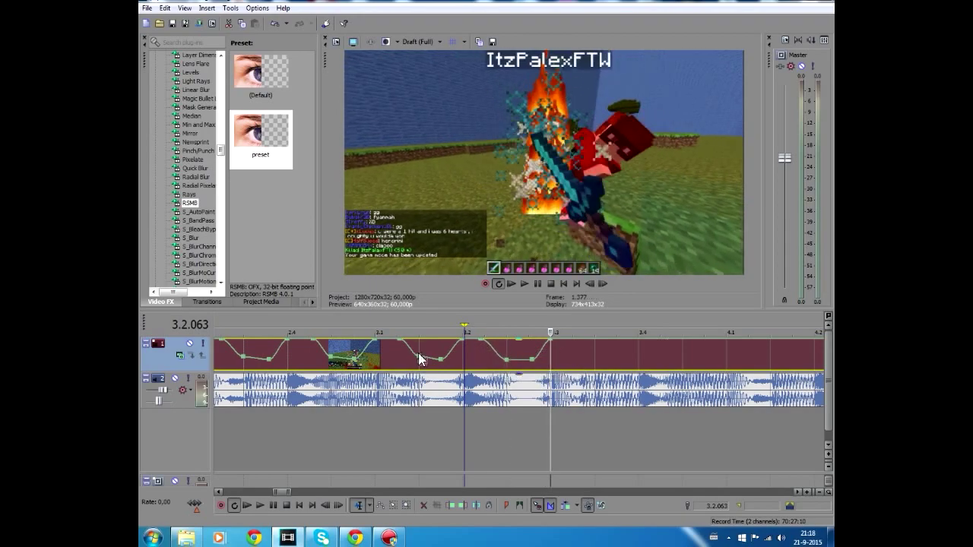
pyautogui.moveTo(420, 359); pyautogui.dragTo(398, 342)
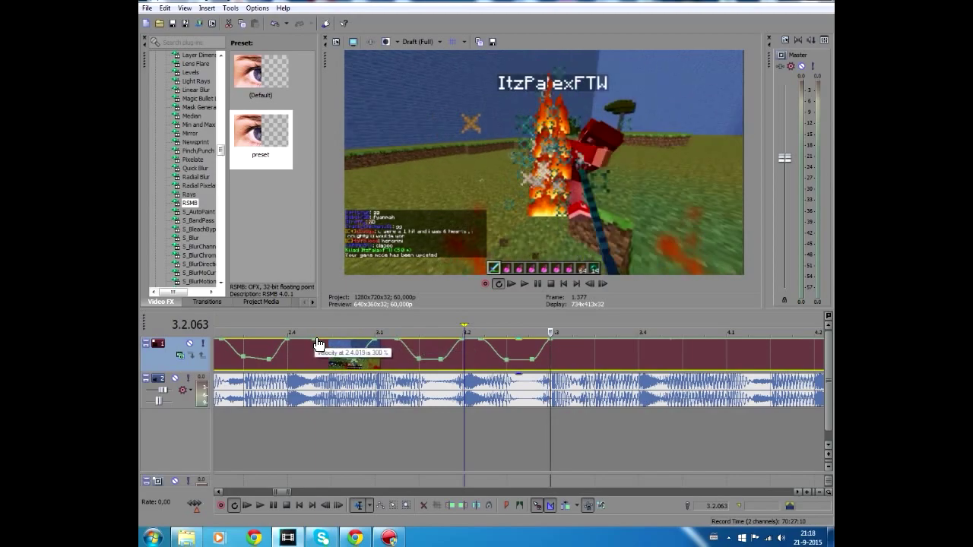
pyautogui.click(506, 327)
pyautogui.press('space')
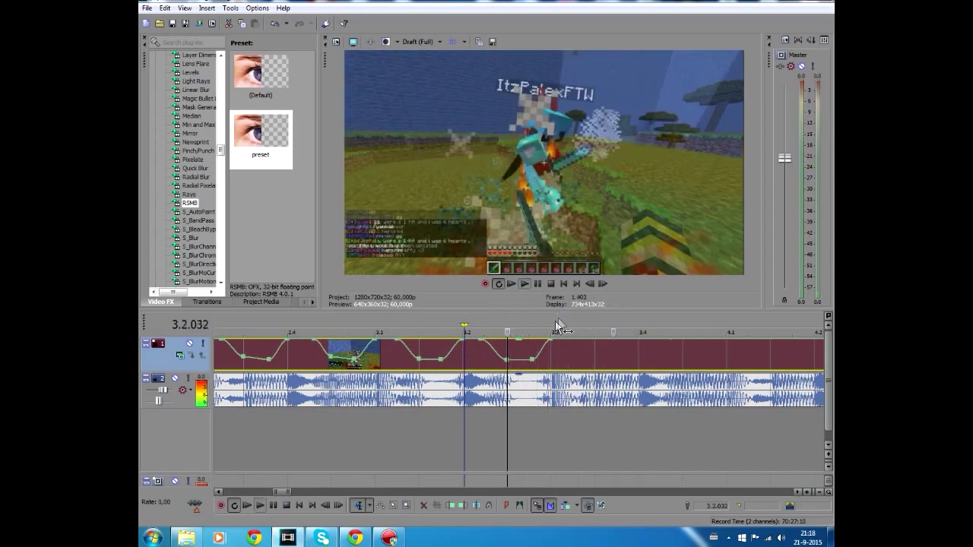
pyautogui.press('space')
# Step: Split the gameplay clip at 3.2.063 and level the velocity of the second part
pyautogui.click(548, 325)
pyautogui.scroll(-3, 557, 354)
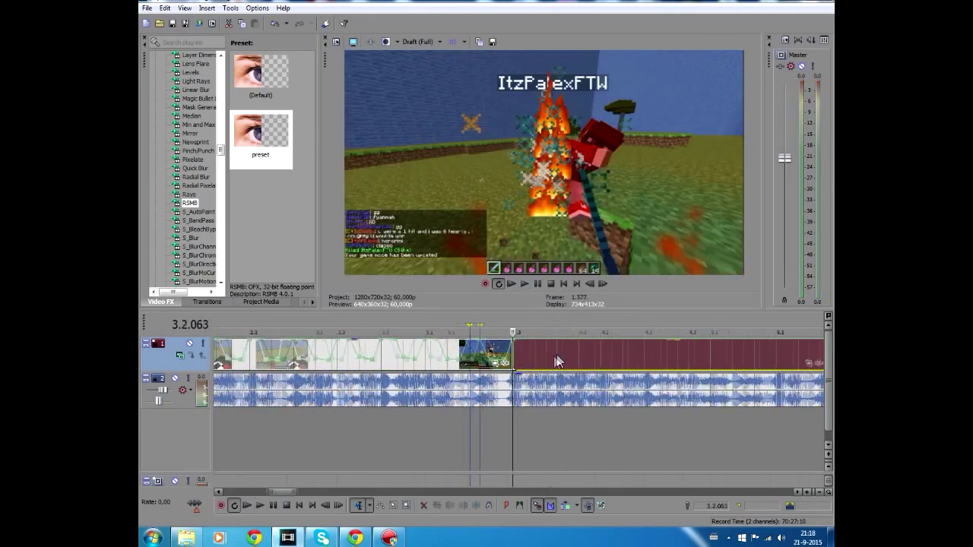
pyautogui.moveTo(524, 351); pyautogui.dragTo(524, 356)
pyautogui.press('space')
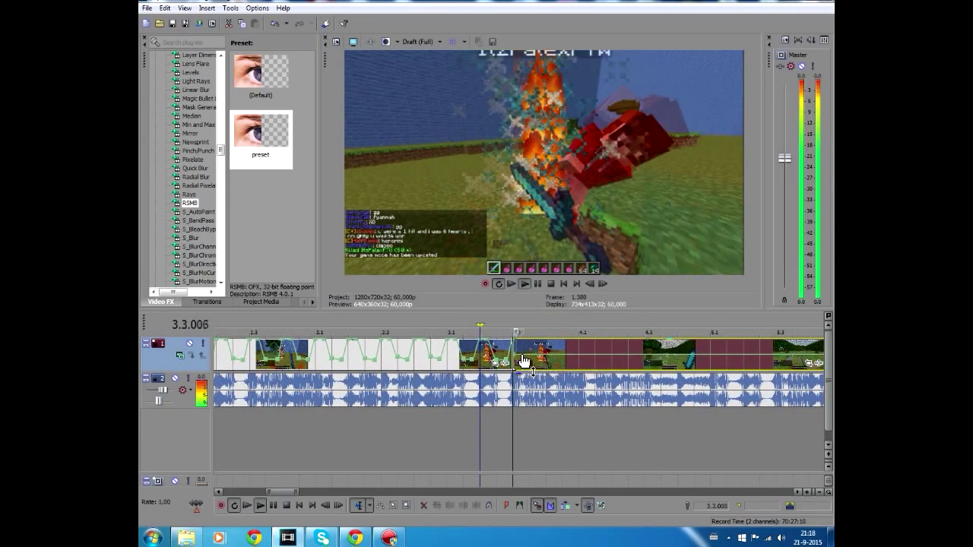
# Step: Try splitting the remaining gameplay clip after the kill and undo the split
pyautogui.scroll(3, 612, 359)
pyautogui.press('space')
pyautogui.press('space')
pyautogui.click(637, 365)
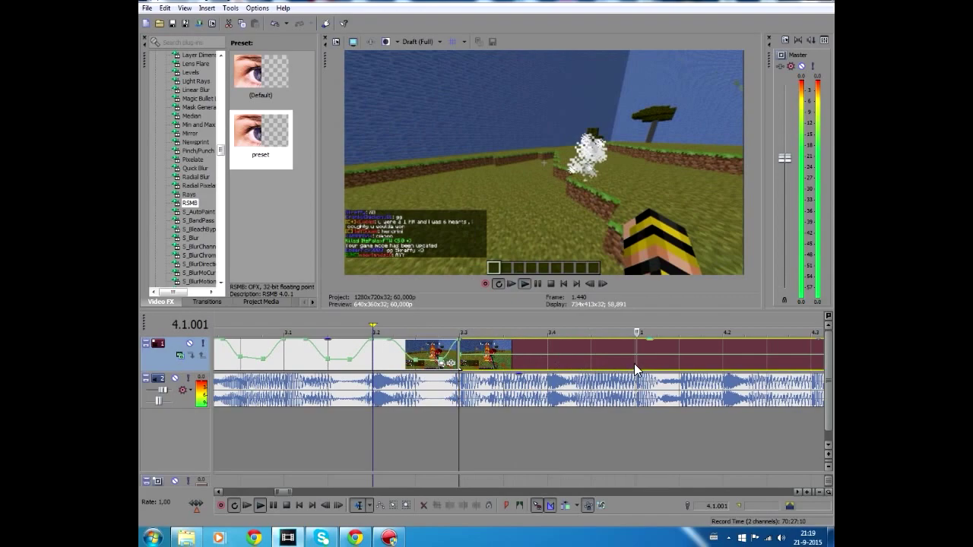
pyautogui.press('space')
pyautogui.press('s')
pyautogui.hotkey('ctrl', 'z')
# Step: Play the kill from 3.2.063, split the clip at 3.4.007, and delete the remainder
pyautogui.click(458, 323)
pyautogui.press('space')
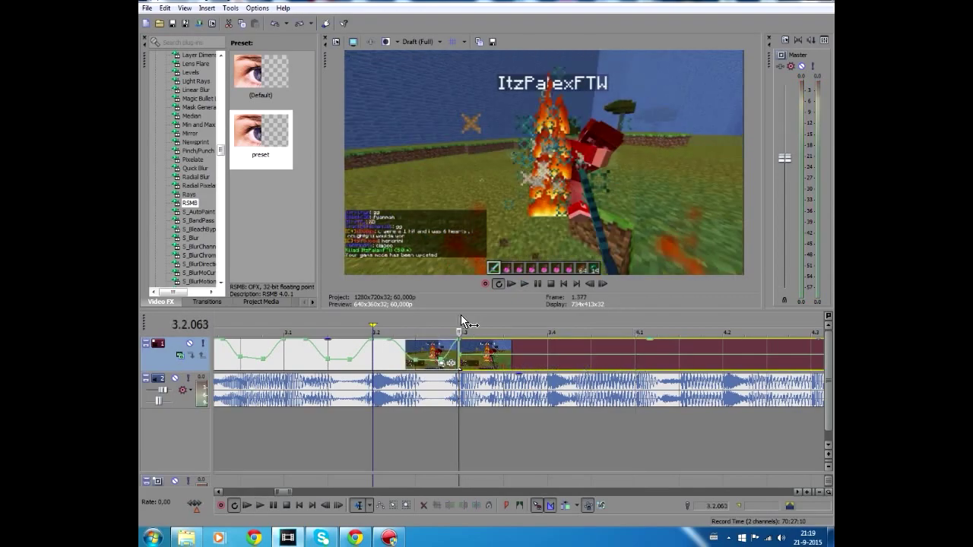
pyautogui.click(549, 368)
pyautogui.press('space')
pyautogui.press('s')
pyautogui.click(559, 367)
pyautogui.press('space')
pyautogui.scroll(-1, 550, 361)
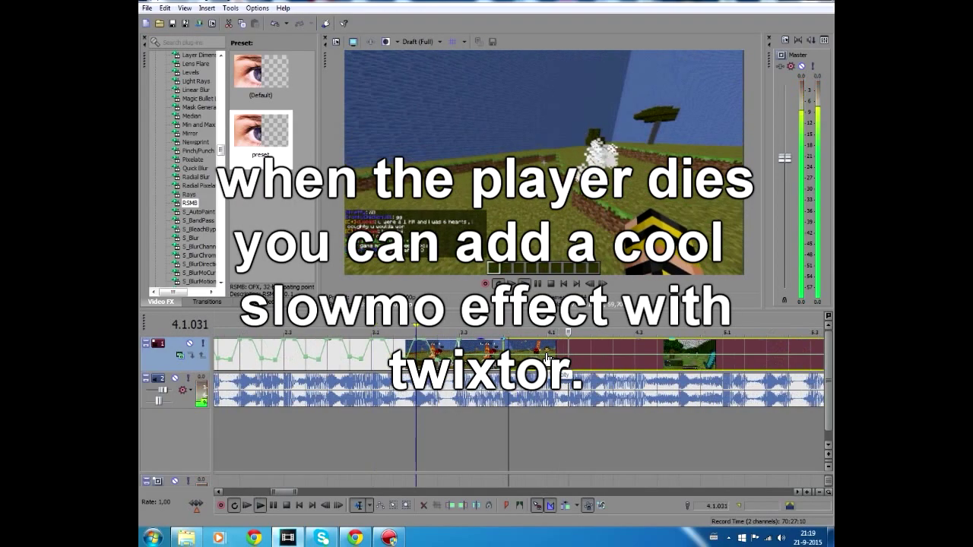
pyautogui.press('space')
pyautogui.press('Delete')
# Step: Find the Twixtor effect and apply it to the short kill clip after 3.2.063
pyautogui.moveTo(220, 152); pyautogui.dragTo(220, 241)
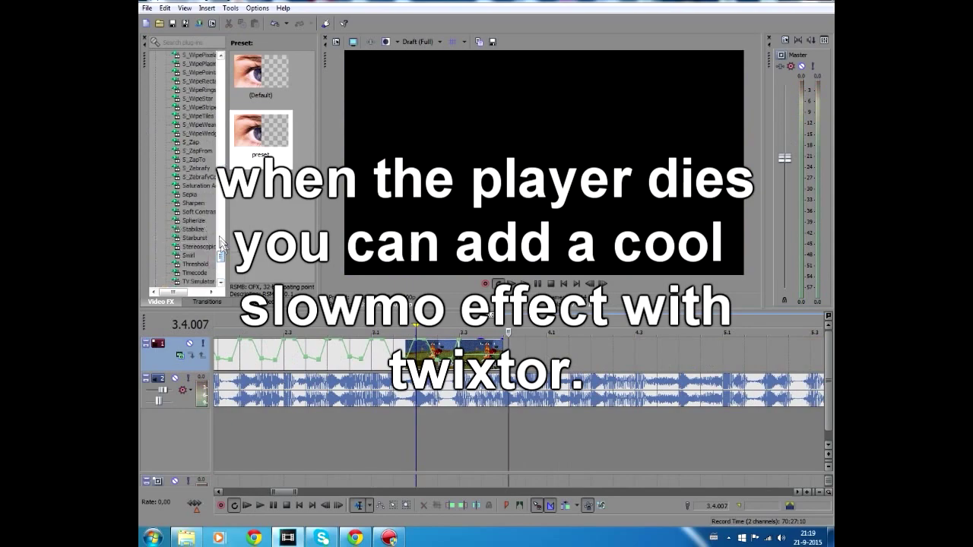
pyautogui.click(198, 229)
pyautogui.moveTo(480, 337)
pyautogui.mouseDown()
pyautogui.moveTo(482, 350)
pyautogui.moveTo(502, 326)
pyautogui.mouseUp()
pyautogui.click(542, 23)
pyautogui.click(496, 363)
pyautogui.click(380, 25)
# Step: Play back the kill clip with Twixtor and reopen its effect settings
pyautogui.click(523, 283)
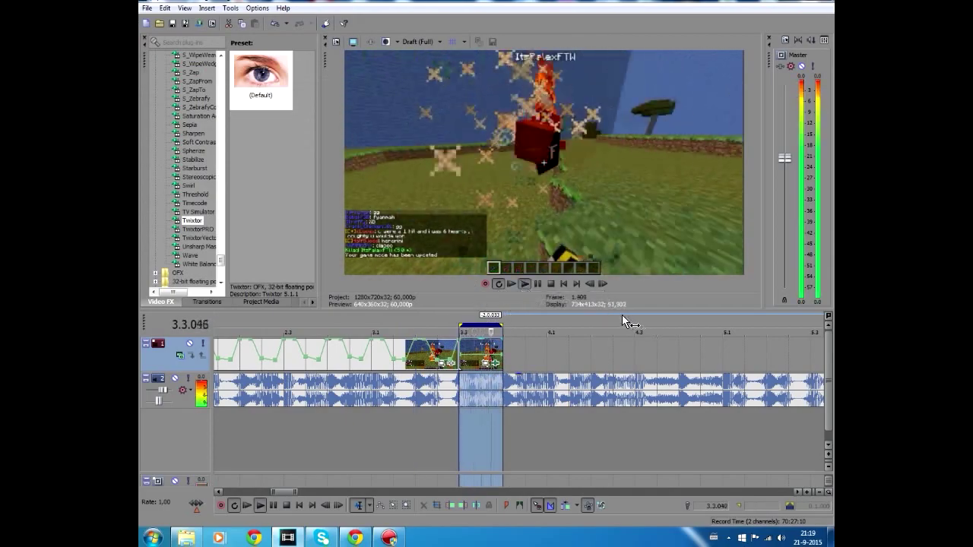
pyautogui.click(496, 364)
pyautogui.moveTo(299, 138); pyautogui.dragTo(144, 158)
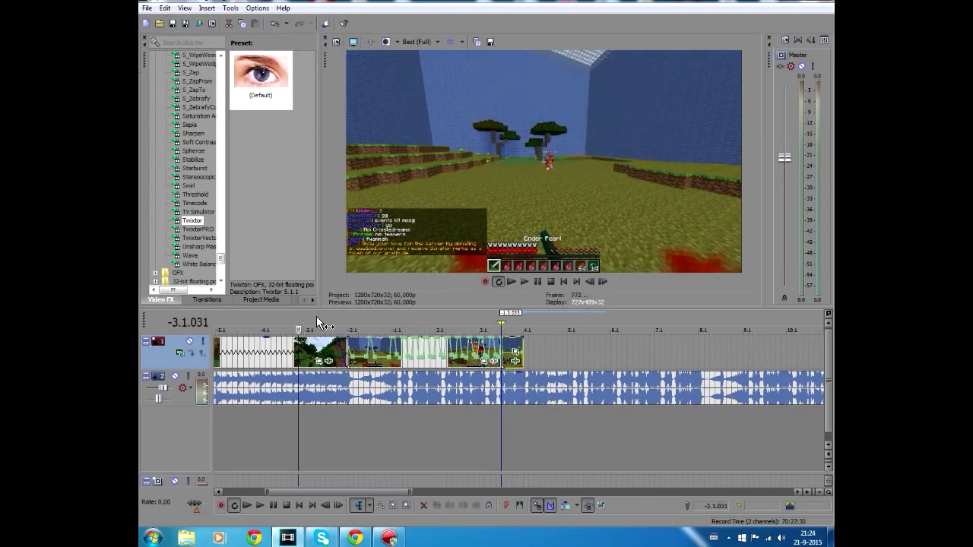
# Step: Play back the gameplay clip from -2.1.000 to review the finished velocity sync
pyautogui.click(347, 328)
pyautogui.scroll(2, 534, 351)
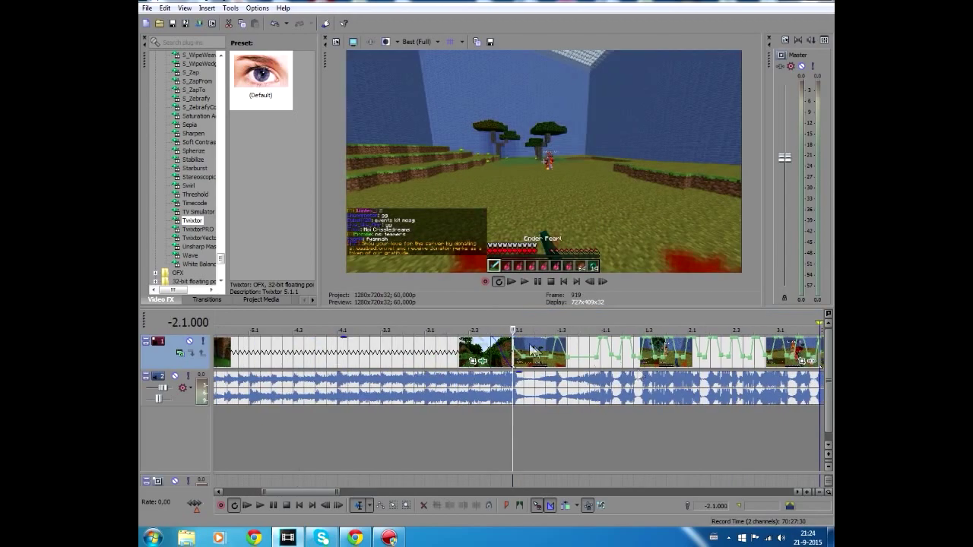
pyautogui.click(525, 282)
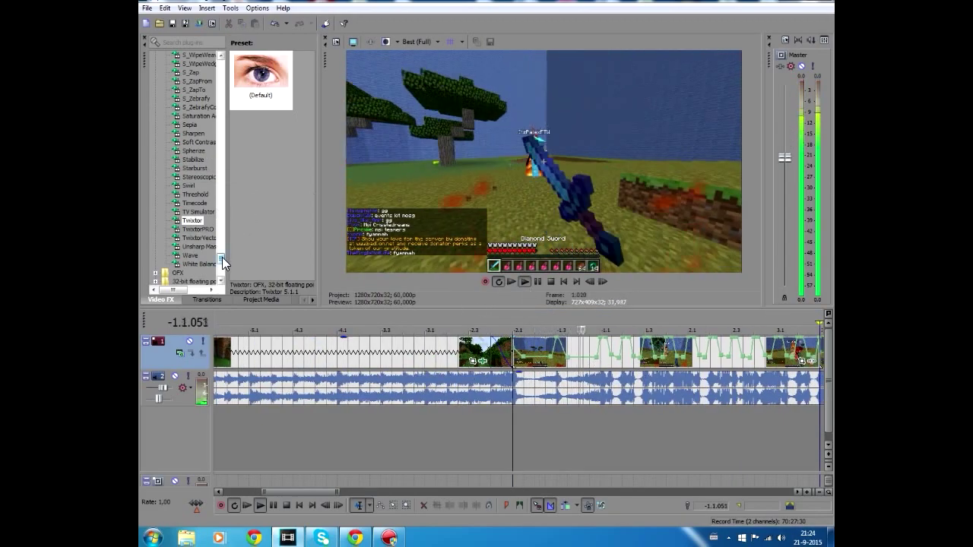
pyautogui.scroll(-1, 749, 375)
pyautogui.scroll(1, 749, 368)
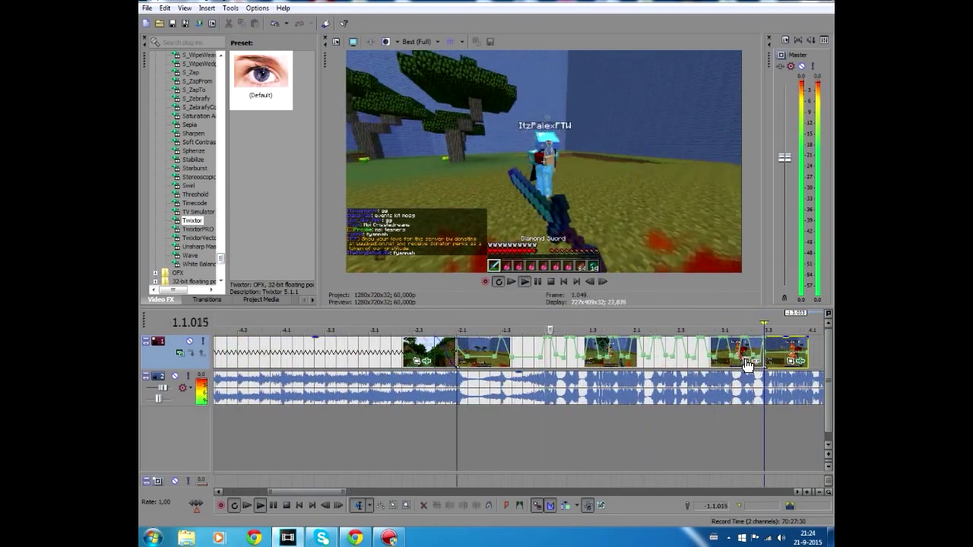
# Step: Open Pan/Crop for the gameplay clip and enlarge its window and the frame view
pyautogui.click(746, 362)
pyautogui.scroll(2, 462, 364)
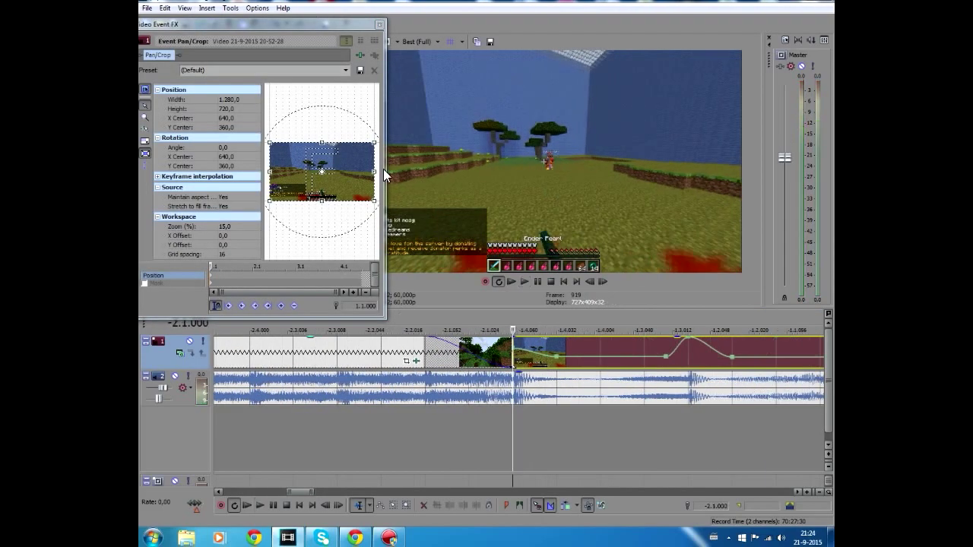
pyautogui.moveTo(385, 169); pyautogui.dragTo(547, 175)
pyautogui.scroll(3, 475, 225)
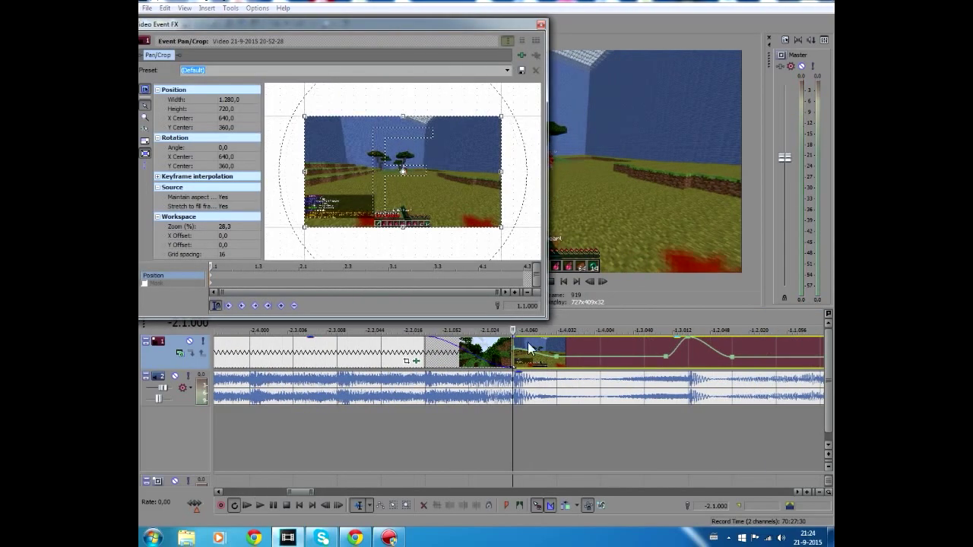
# Step: Lock the crop's aspect ratio and set a Pan/Crop keyframe of 1.264,3 by 711,2 at 1.2.033
pyautogui.moveTo(502, 115)
pyautogui.mouseDown()
pyautogui.moveTo(486, 125)
pyautogui.moveTo(481, 154)
pyautogui.moveTo(391, 76)
pyautogui.moveTo(500, 121)
pyautogui.moveTo(493, 133)
pyautogui.moveTo(482, 128)
pyautogui.moveTo(500, 117)
pyautogui.mouseUp()
pyautogui.rightClick(473, 160)
pyautogui.click(491, 165)
pyautogui.click(144, 142)
pyautogui.click(644, 367)
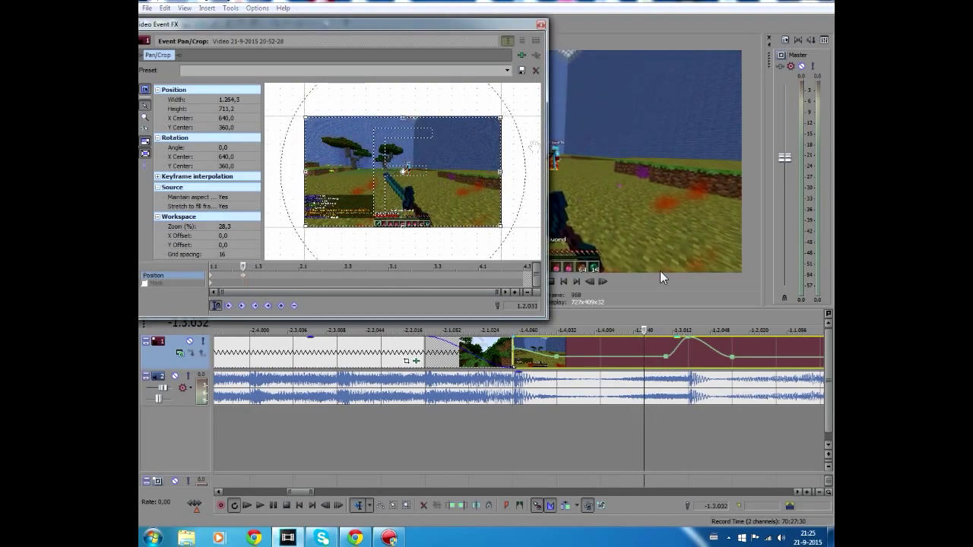
# Step: Zoom in to 1.075,5 by 605,0 at keyframe 1.3.001 and back out to 1.238,3 by 696,6 at 1.4.032
pyautogui.click(687, 367)
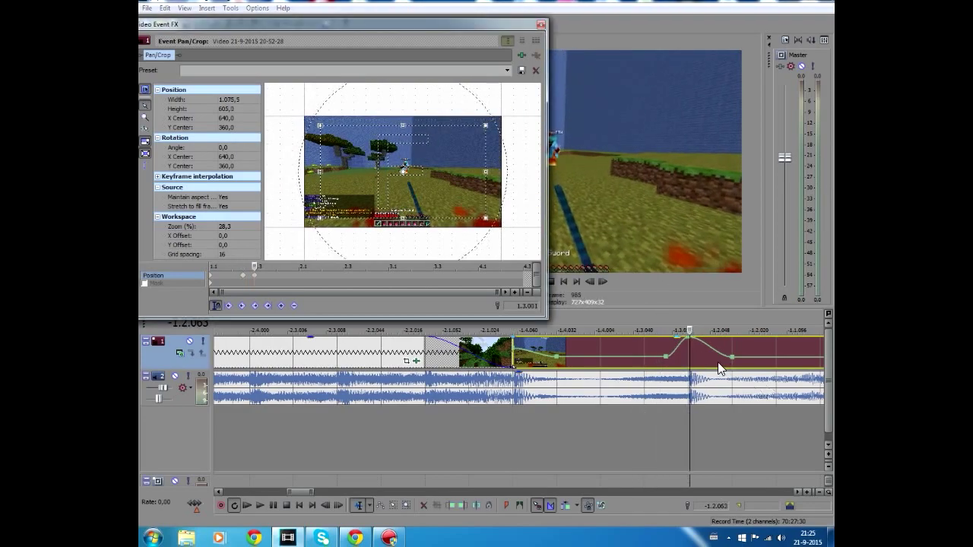
pyautogui.press('space')
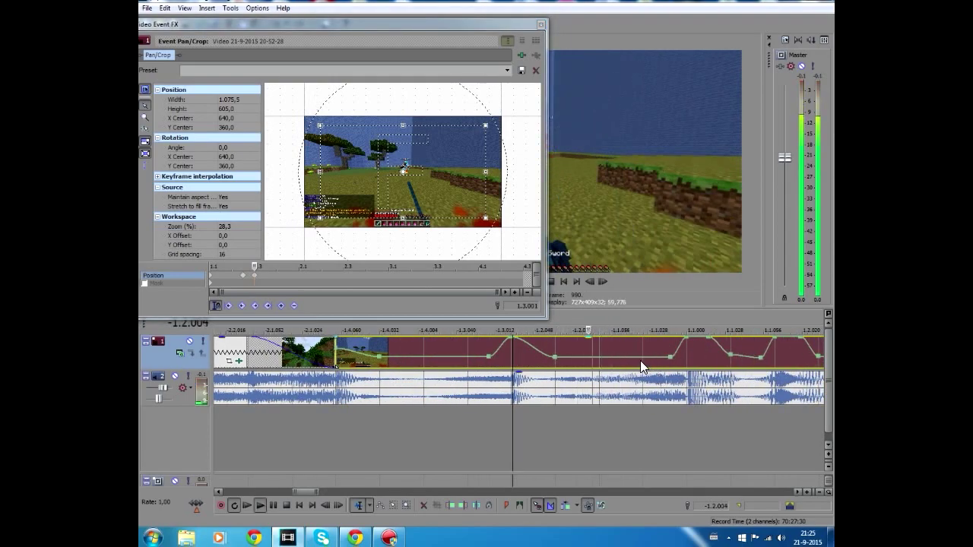
pyautogui.press('space')
pyautogui.moveTo(500, 116); pyautogui.dragTo(499, 120)
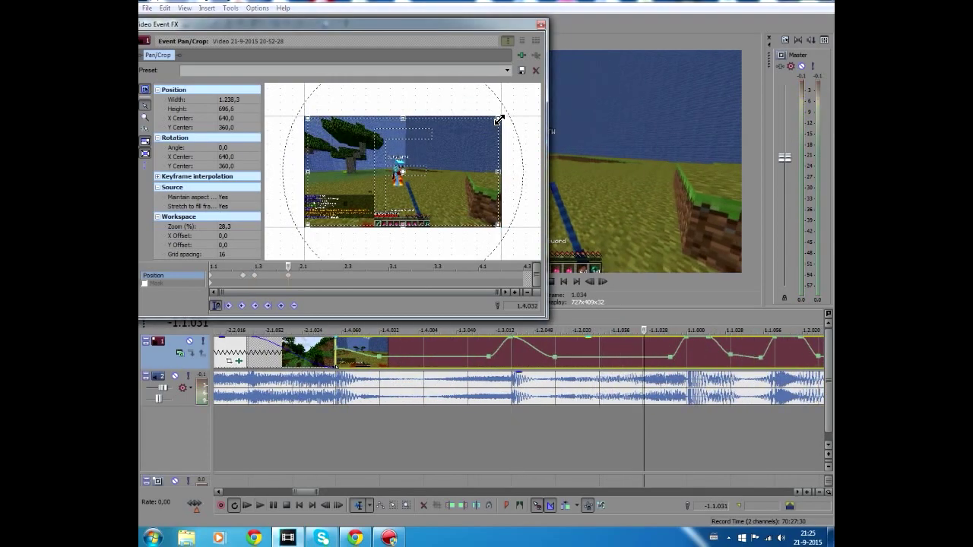
# Step: Zoom in to 930,8 by 523,6 at keyframe 2.1.000 and back out to 1.258,0 by 707,6 before beat 2.2
pyautogui.click(689, 361)
pyautogui.click(497, 118)
pyautogui.moveTo(497, 119)
pyautogui.mouseDown()
pyautogui.moveTo(475, 131)
pyautogui.moveTo(502, 118)
pyautogui.mouseUp()
pyautogui.click(746, 370)
# Step: Copy the 930,8 by 523,6 and 1.258,0 by 707,6 Pan/Crop keyframes from beat 2.1 and paste them at 2.2.000
pyautogui.click(774, 365)
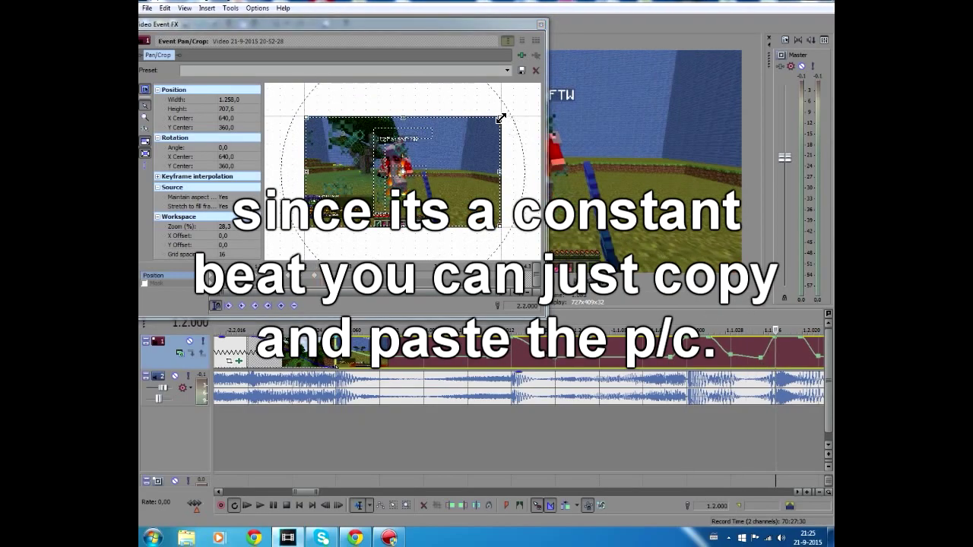
pyautogui.click(317, 281)
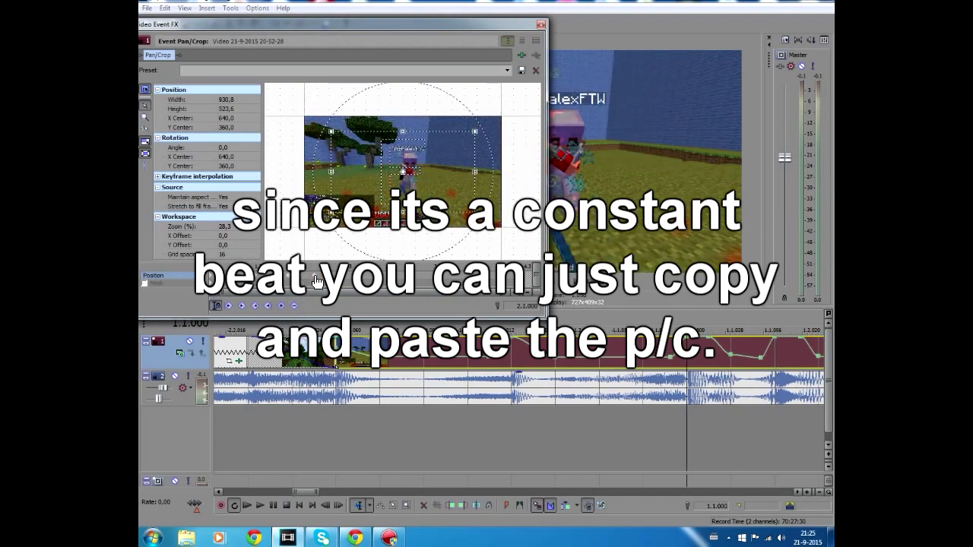
pyautogui.click(776, 357)
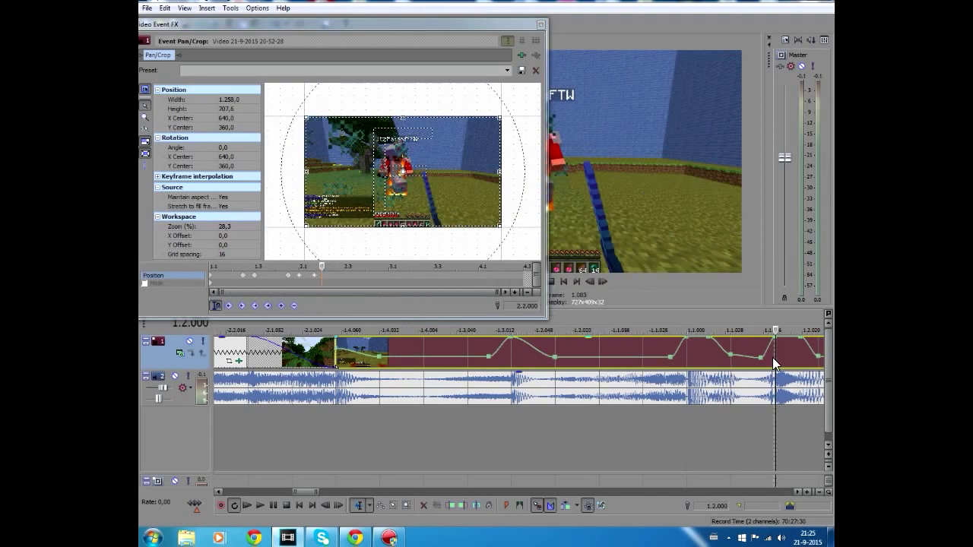
pyautogui.click(323, 272)
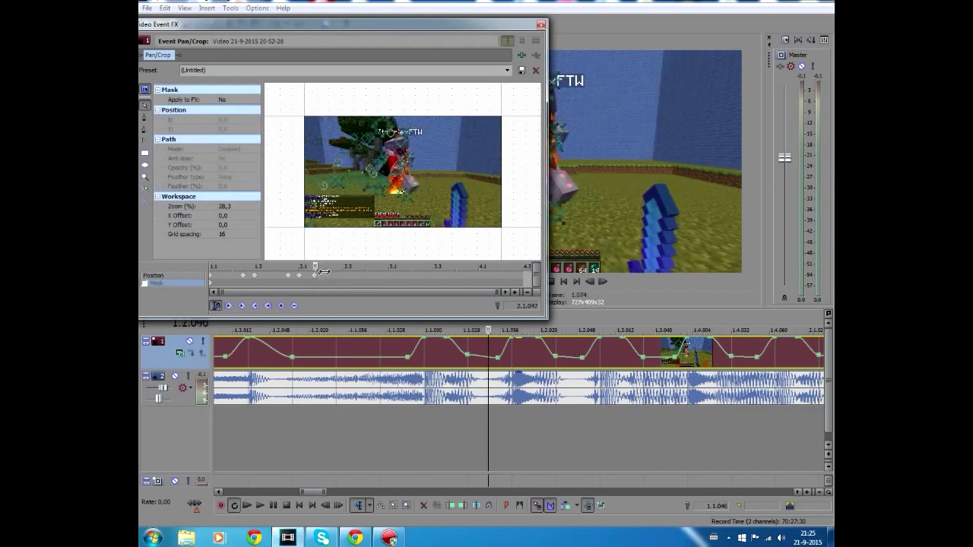
pyautogui.click(327, 274)
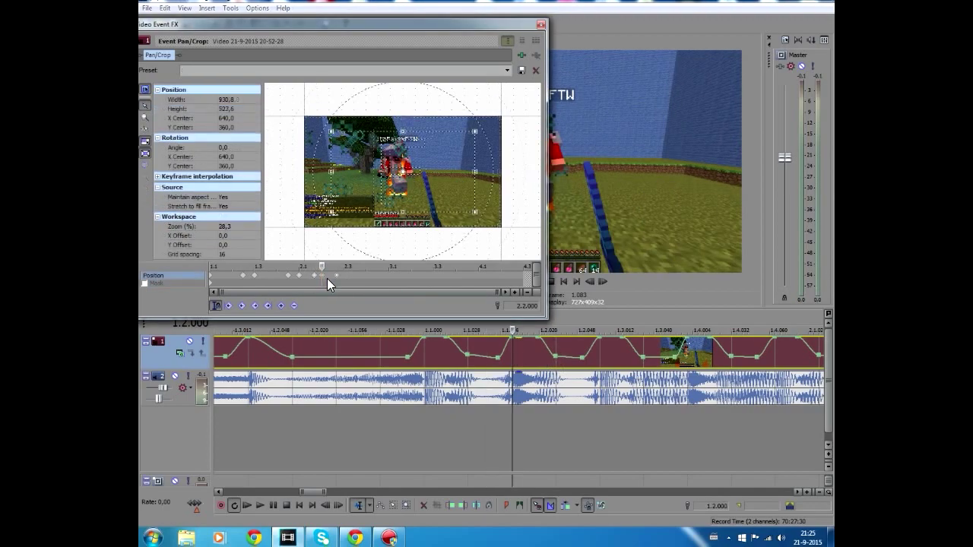
# Step: Paste the zoom keyframe pair at beats 2.2.063, 2.3.063 and 3.1.000 in the clip's Pan/Crop timeline
pyautogui.click(599, 359)
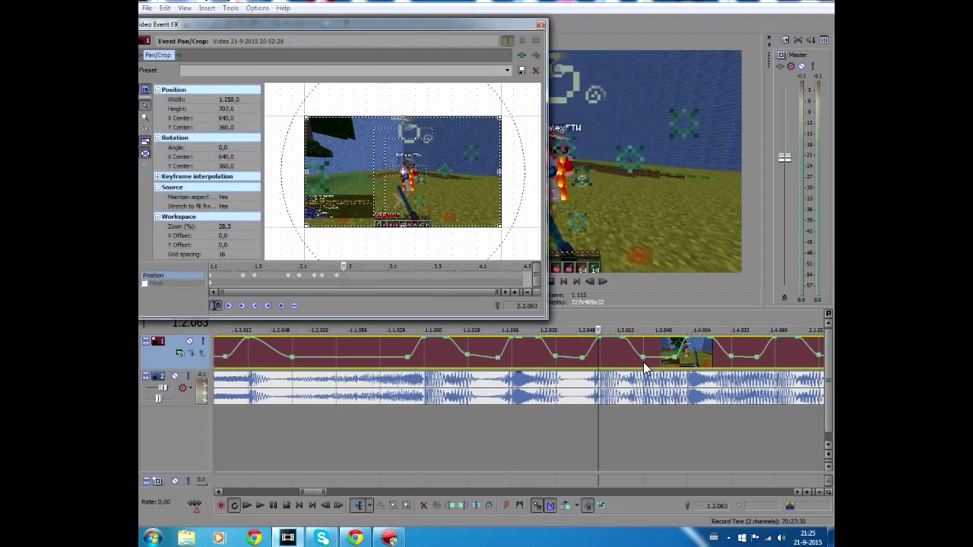
pyautogui.click(688, 363)
pyautogui.click(366, 275)
pyautogui.hotkey('ctrl', 'v')
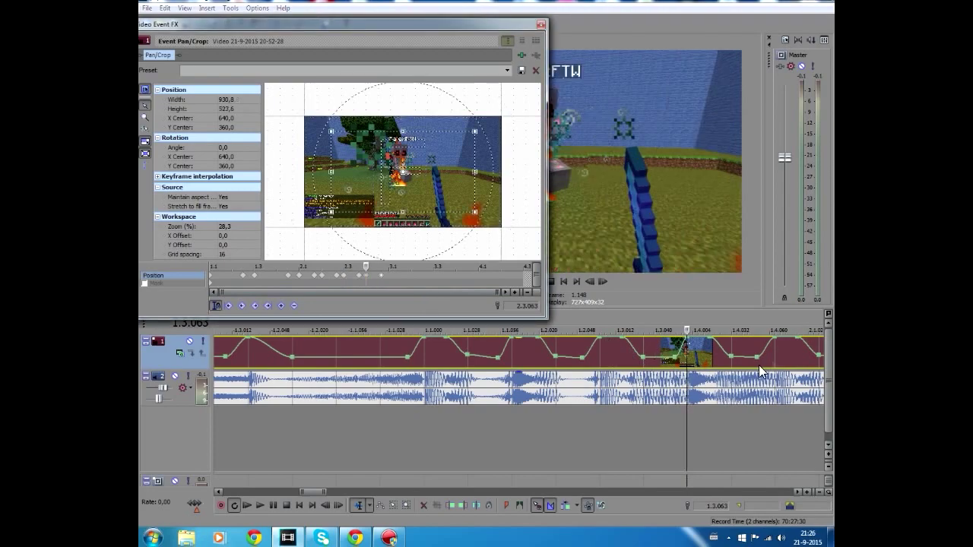
pyautogui.click(775, 362)
pyautogui.moveTo(388, 274); pyautogui.dragTo(392, 274)
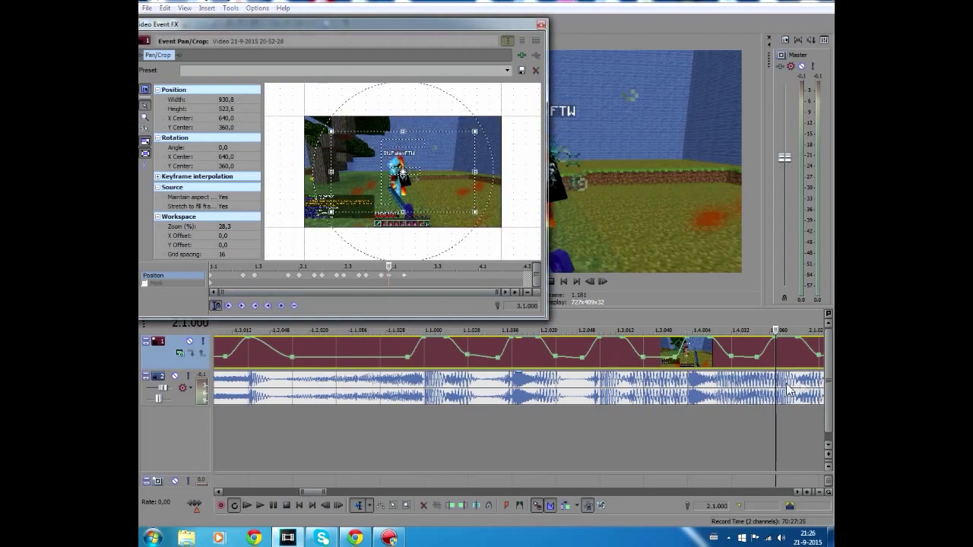
# Step: Repeat the zoom keyframe pair on the following beats, from 3.2.000 through 3.4.000
pyautogui.press('Return')
pyautogui.click(587, 354)
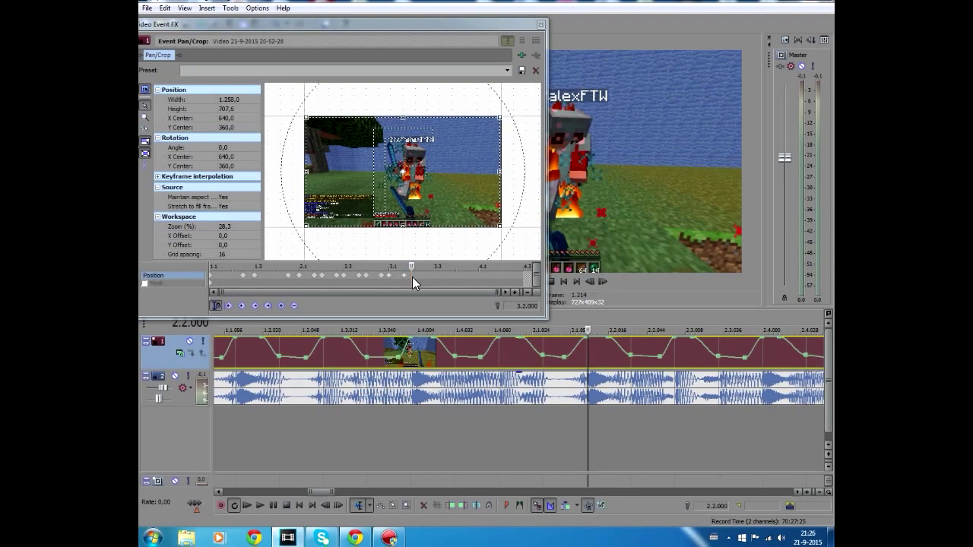
pyautogui.moveTo(412, 276); pyautogui.dragTo(432, 276)
pyautogui.click(454, 275)
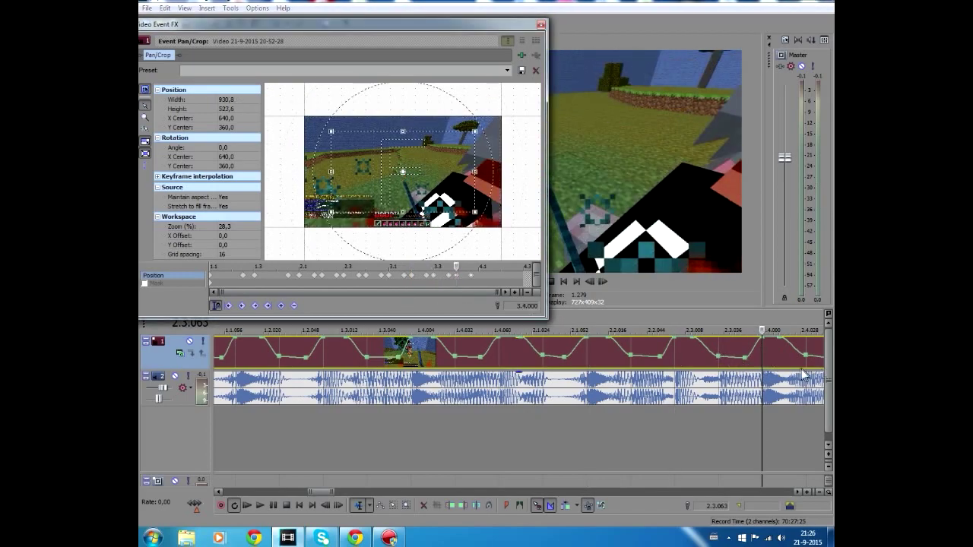
# Step: Paste the zoom keyframes at 4.1.000 and 4.2.001 to finish the clip's beat zooms, and close Pan/Crop
pyautogui.hscroll(3, 790, 367)
pyautogui.click(570, 351)
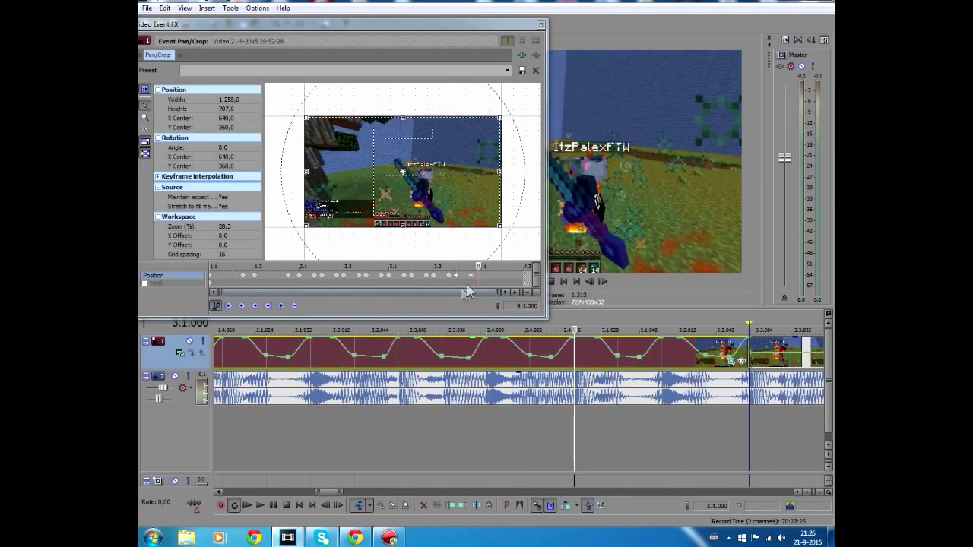
pyautogui.click(500, 275)
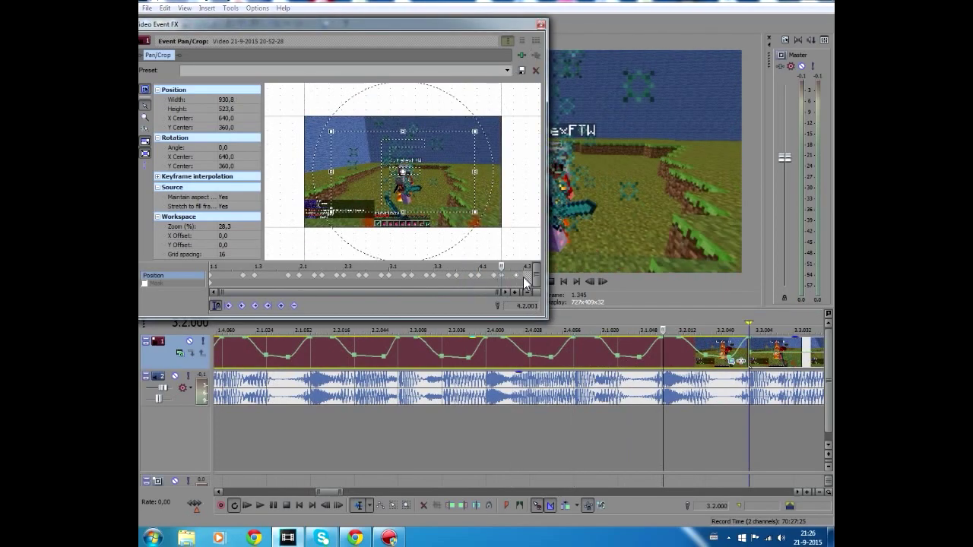
pyautogui.click(523, 278)
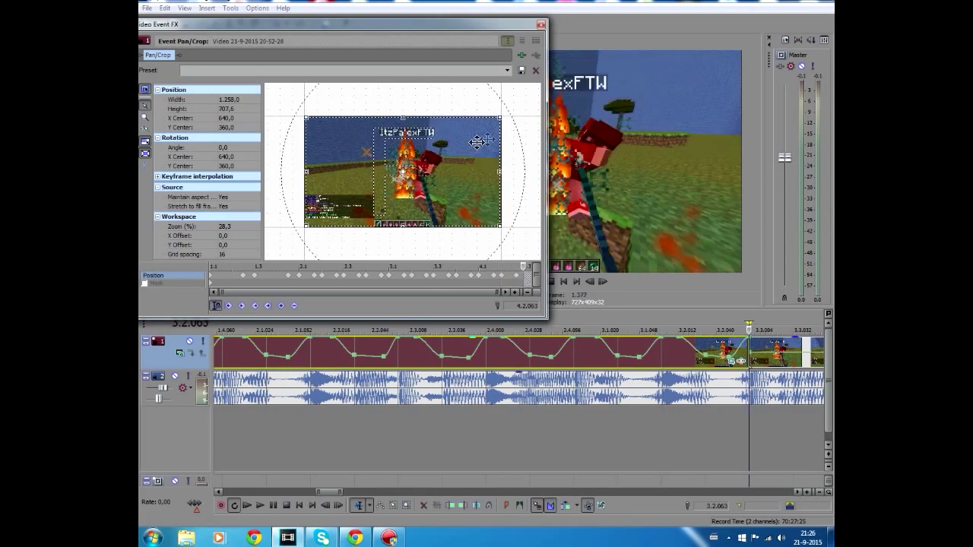
pyautogui.click(540, 25)
# Step: Play back the gameplay clip to check the zooms against the beat, and return the cursor to the clip's start
pyautogui.scroll(-3, 453, 401)
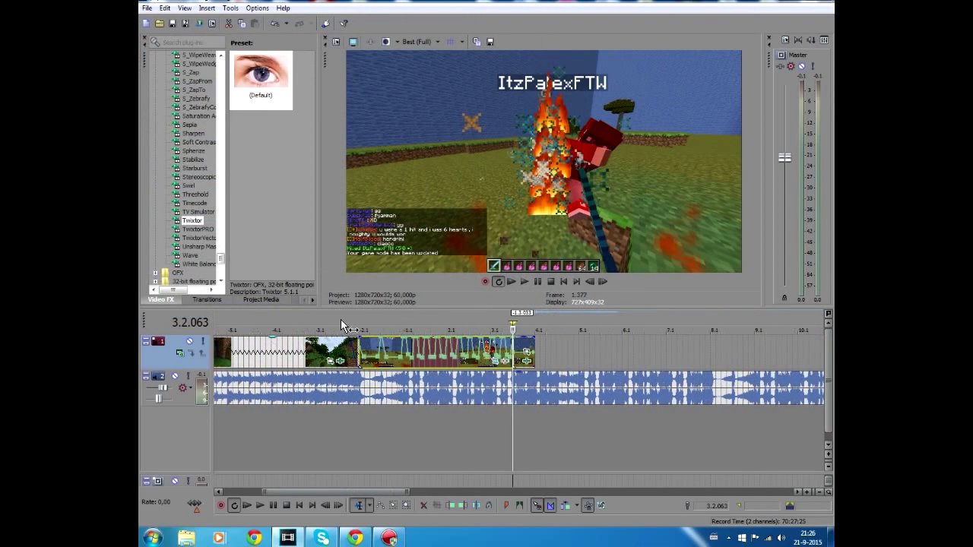
pyautogui.press('space')
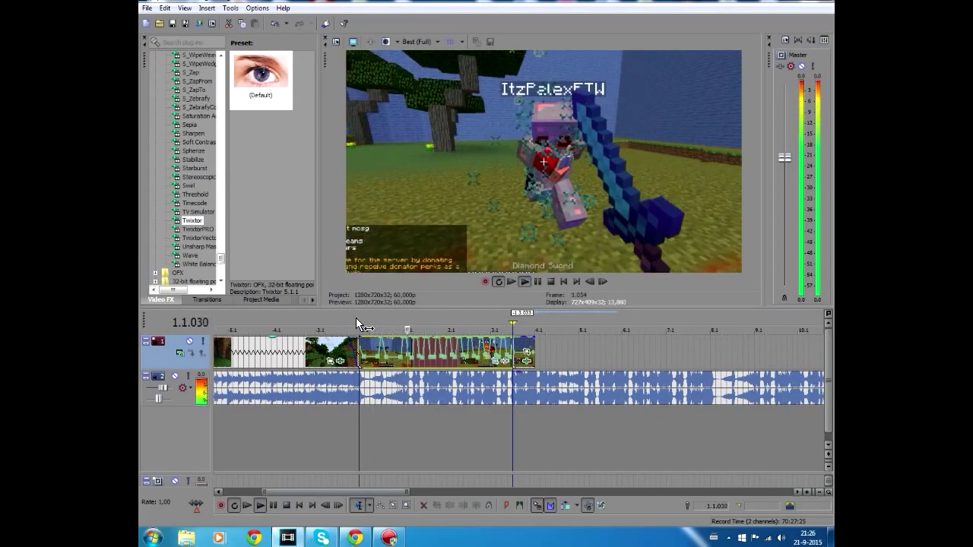
pyautogui.moveTo(398, 321); pyautogui.dragTo(586, 323)
pyautogui.press('space')
pyautogui.scroll(3, 432, 322)
pyautogui.press('space')
pyautogui.click(373, 327)
# Step: Apply the default Magic Bullet Looks effect to the gameplay clip and open its look editor
pyautogui.moveTo(219, 256); pyautogui.dragTo(221, 151)
pyautogui.click(201, 54)
pyautogui.moveTo(265, 80); pyautogui.dragTo(457, 358)
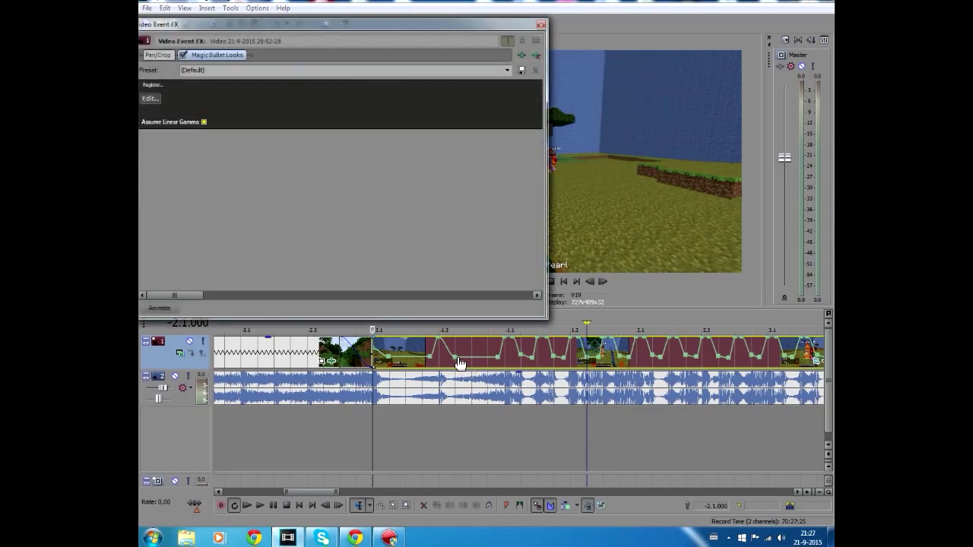
pyautogui.moveTo(428, 29); pyautogui.dragTo(646, 221)
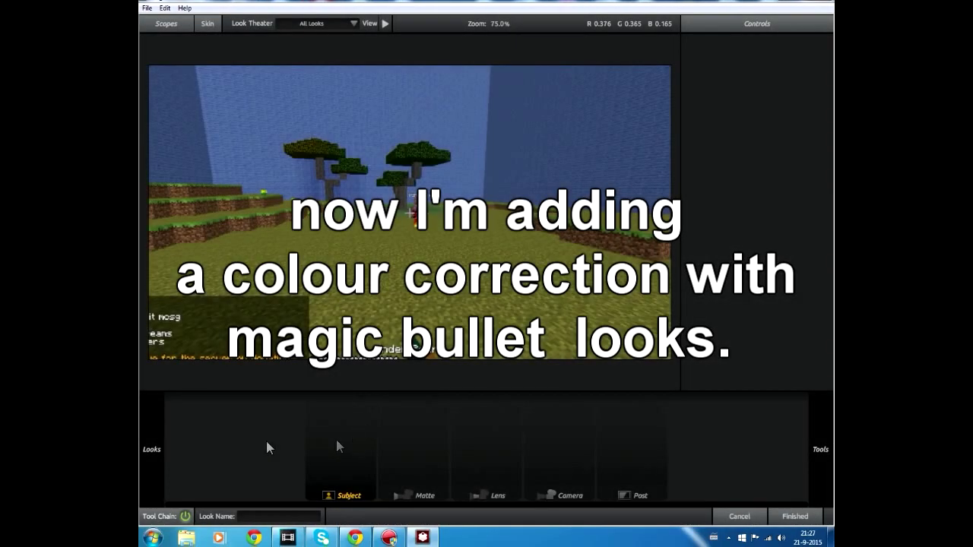
# Step: Compare several looks in the blackstaredit cc pack, apply look 2 to the clip and close the effect settings
pyautogui.moveTo(153, 455)
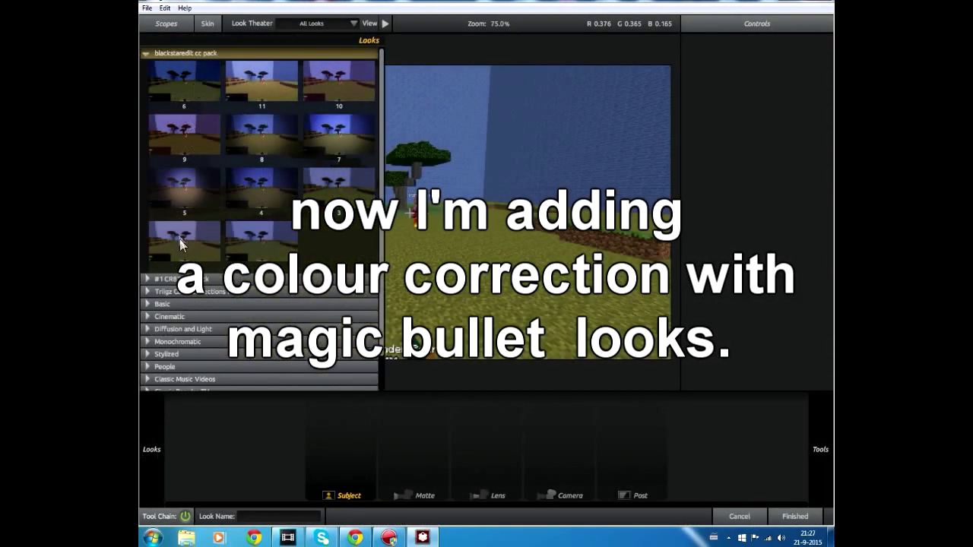
pyautogui.click(179, 240)
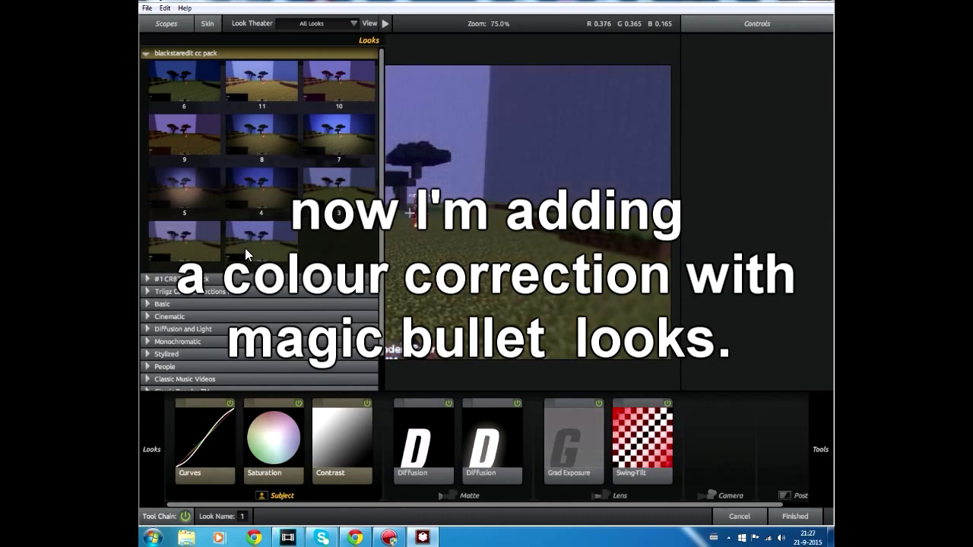
pyautogui.click(318, 68)
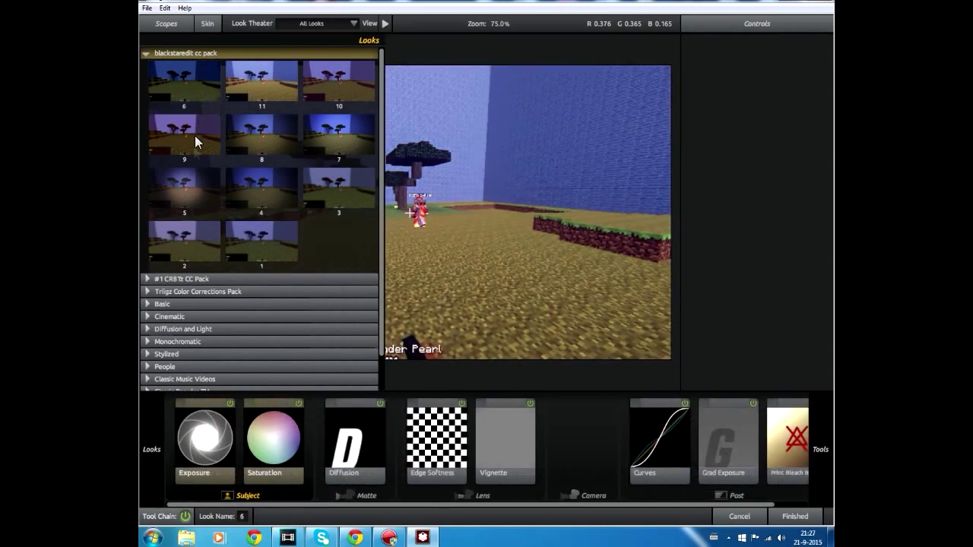
pyautogui.click(219, 244)
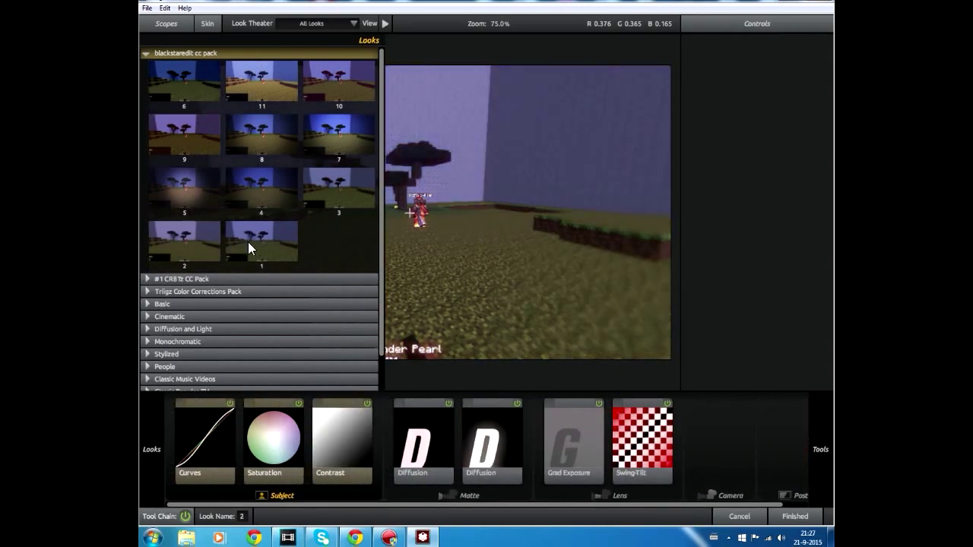
pyautogui.click(326, 70)
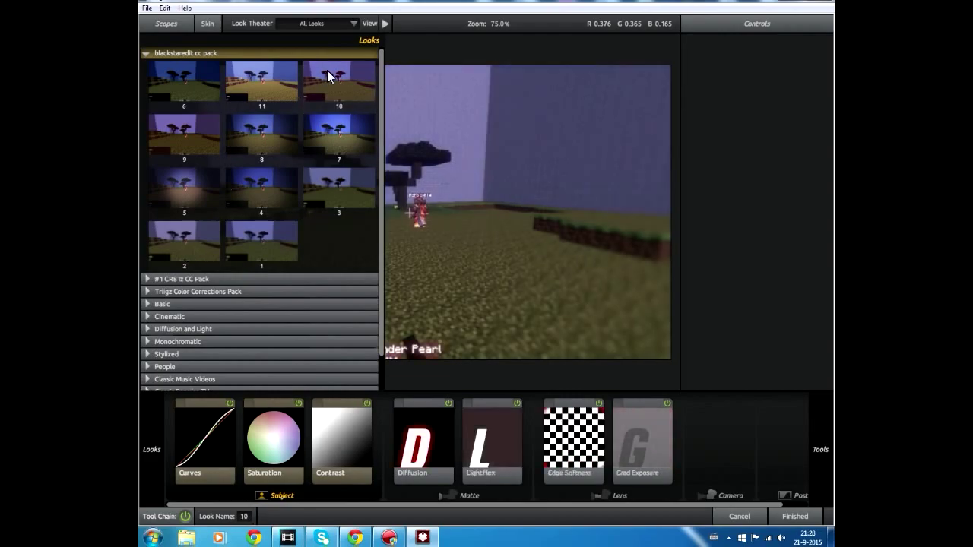
pyautogui.click(158, 251)
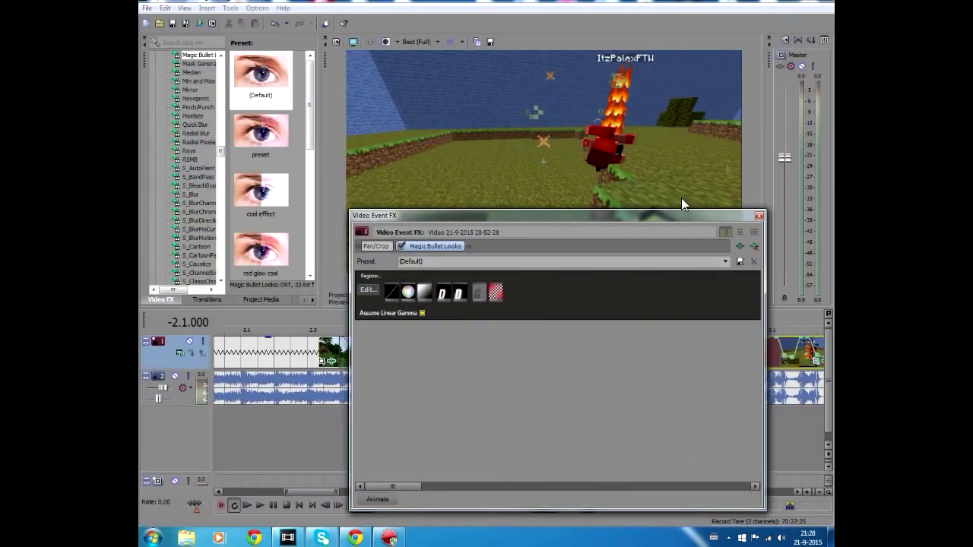
pyautogui.click(757, 214)
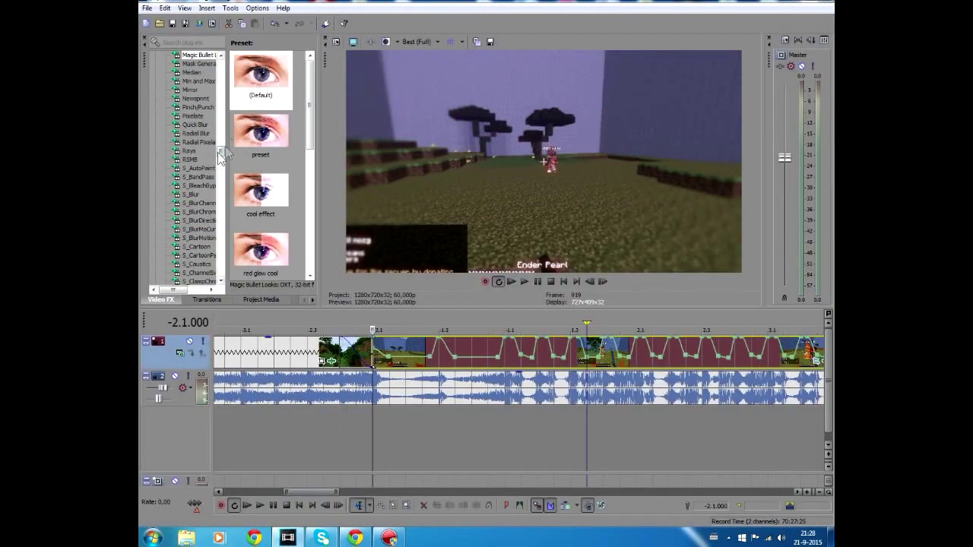
# Step: Add the S_Shake effect with the saved "preset" settings to the gameplay clip
pyautogui.moveTo(220, 160); pyautogui.dragTo(222, 214)
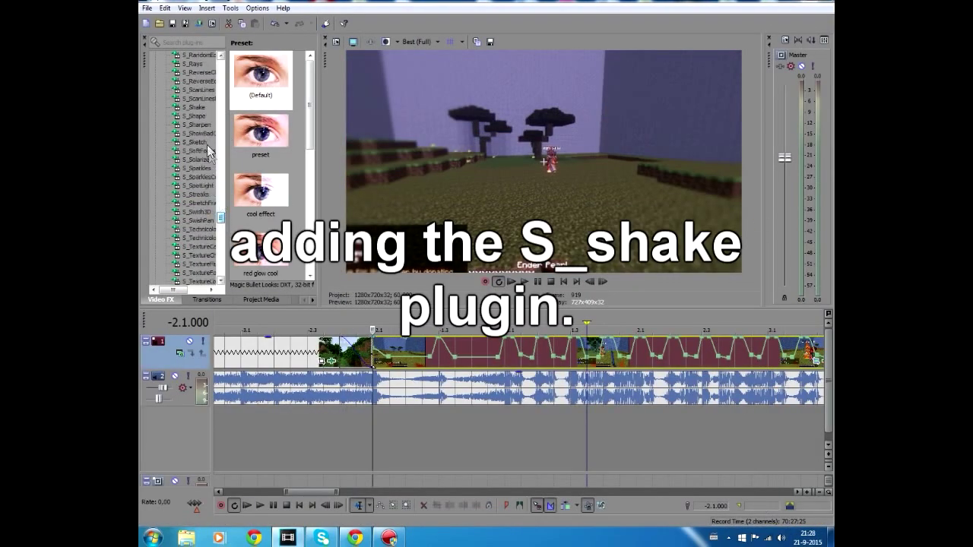
pyautogui.click(194, 107)
pyautogui.click(272, 202)
pyautogui.moveTo(412, 346); pyautogui.dragTo(412, 347)
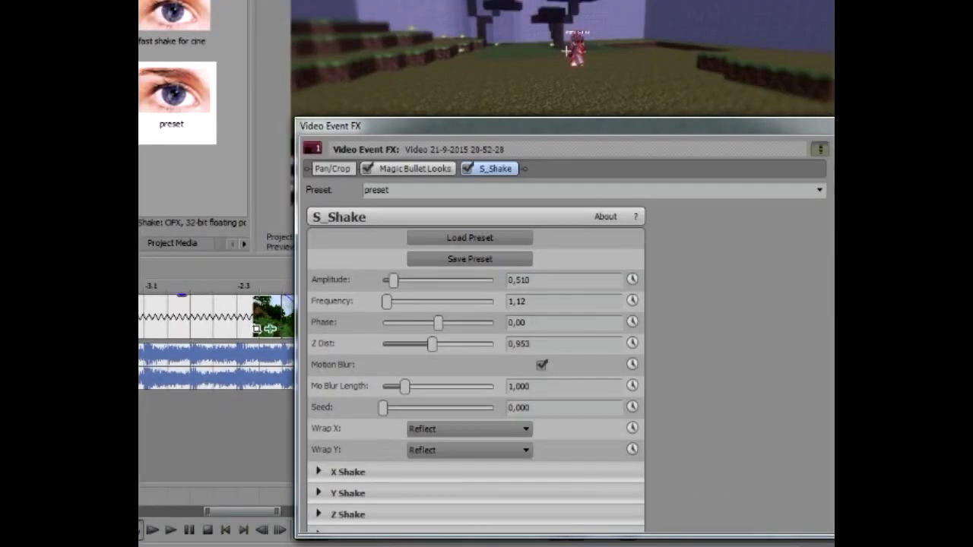
pyautogui.click(865, 127)
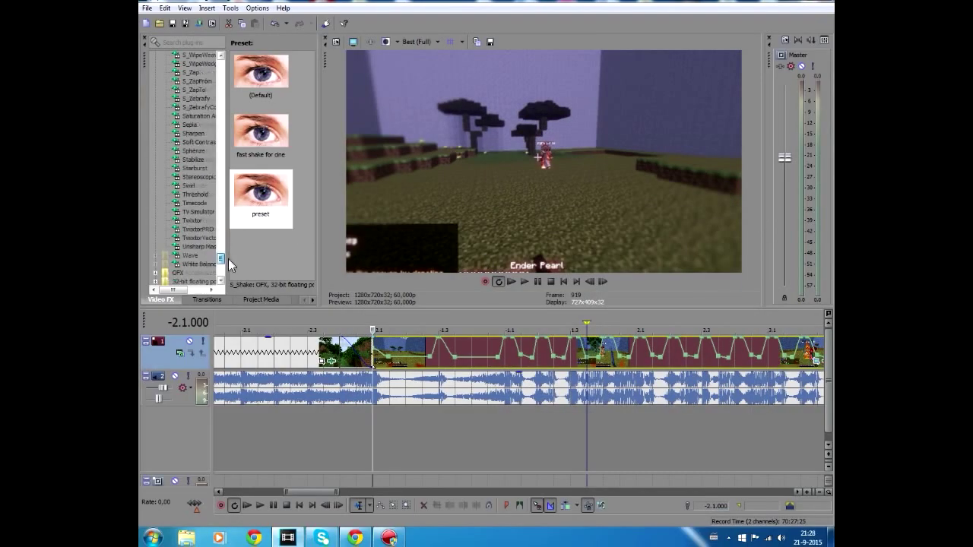
# Step: Add the RSMB motion blur effect with its saved "preset" settings to the gameplay clip
pyautogui.moveTo(228, 259); pyautogui.dragTo(286, 151)
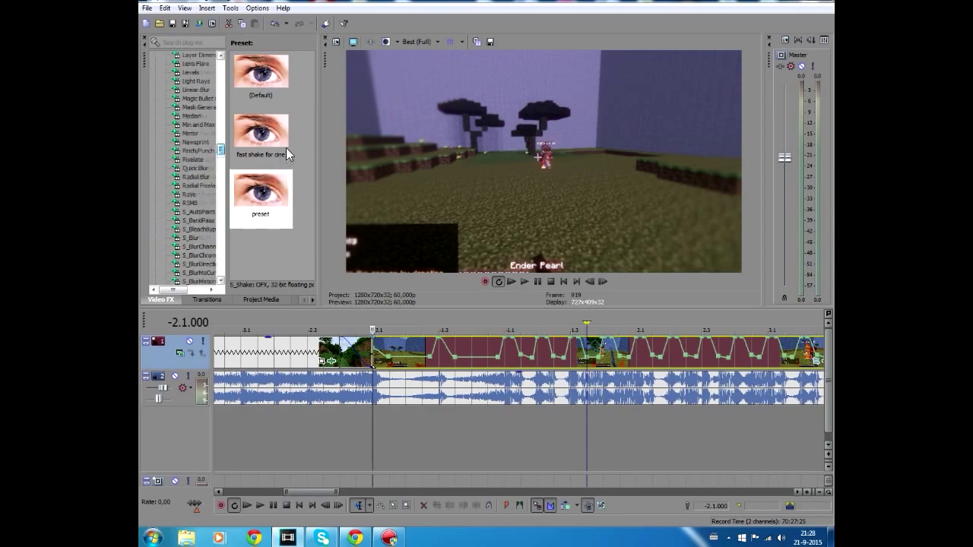
pyautogui.click(187, 202)
pyautogui.moveTo(255, 119); pyautogui.dragTo(406, 348)
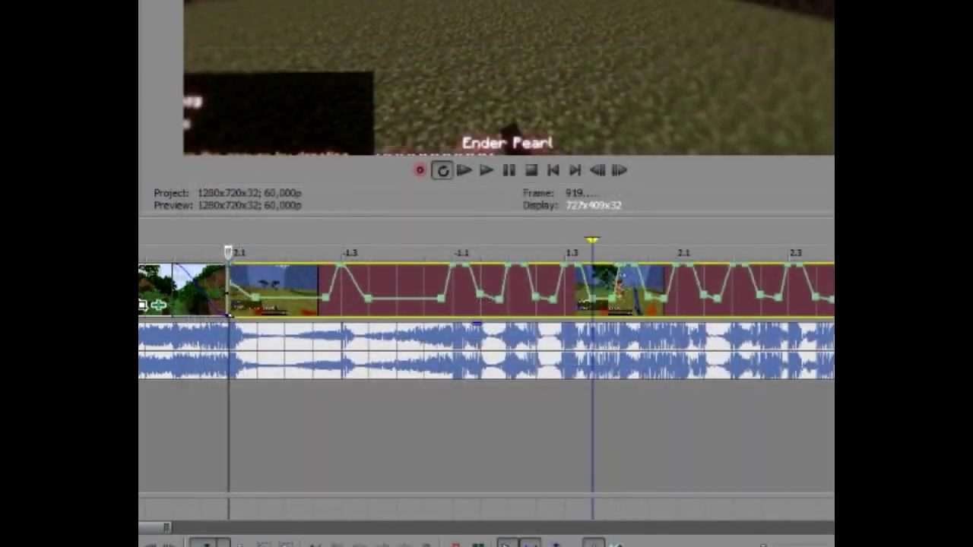
# Step: Insert a video track above the gameplay track and place a white Solid Color event on it
pyautogui.rightClick(179, 362)
pyautogui.click(231, 217)
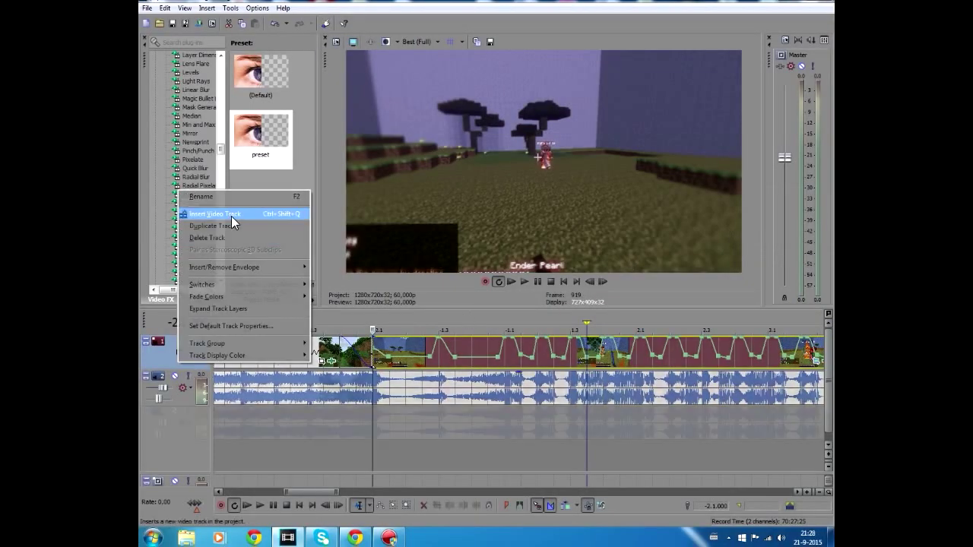
pyautogui.click(231, 216)
pyautogui.click(216, 300)
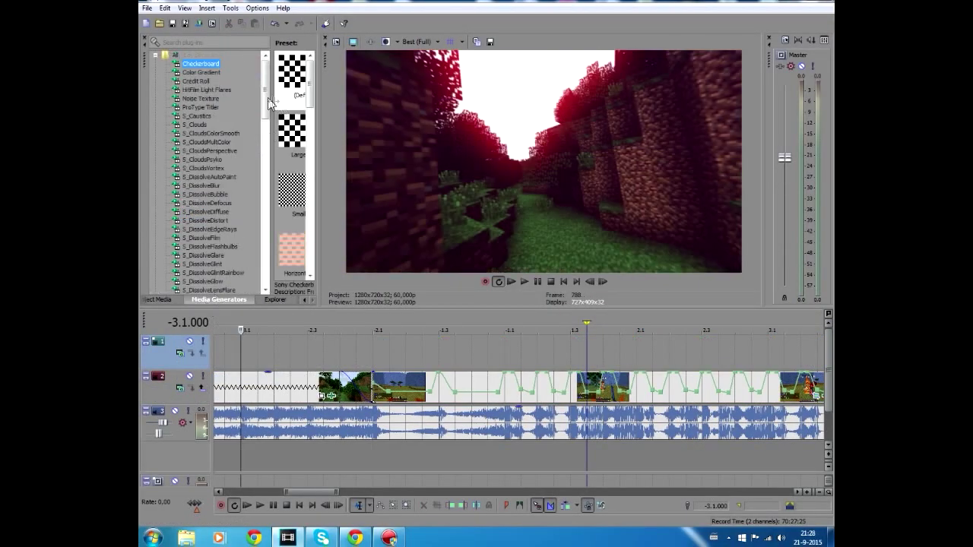
pyautogui.moveTo(265, 99); pyautogui.dragTo(260, 288)
pyautogui.click(210, 188)
pyautogui.moveTo(295, 80); pyautogui.dragTo(298, 348)
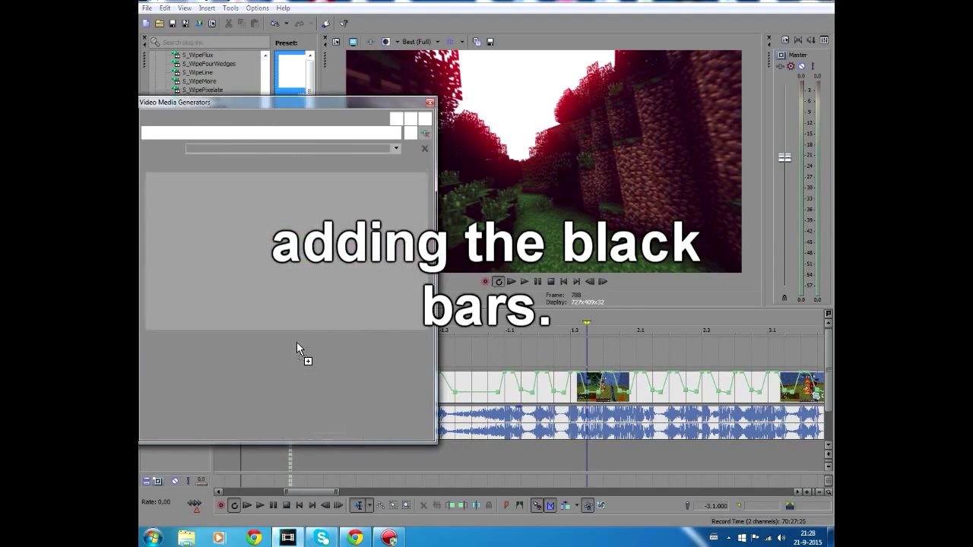
pyautogui.click(430, 103)
# Step: Stretch the white event from the project's start to the end of the gameplay clips and change its track's compositing mode
pyautogui.scroll(-5, 438, 352)
pyautogui.moveTo(373, 356); pyautogui.dragTo(234, 357)
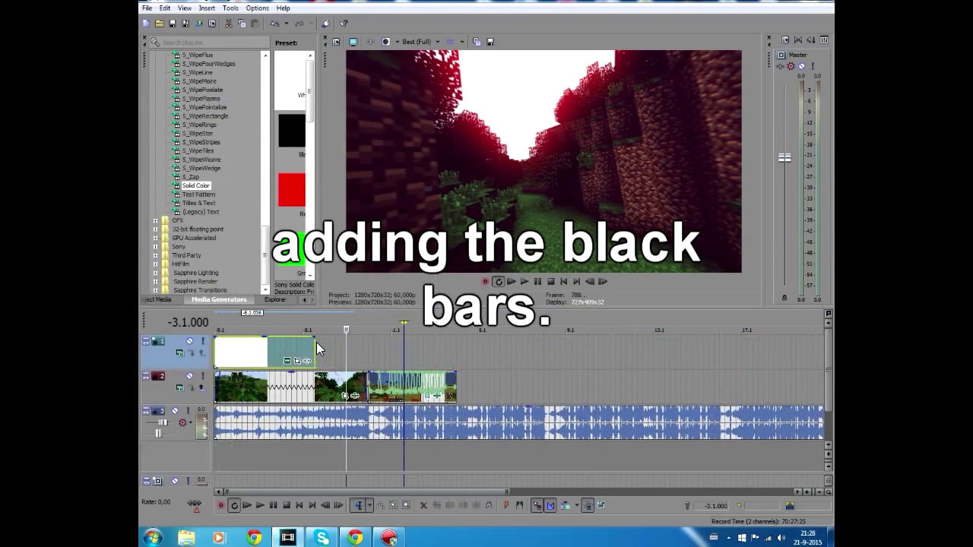
pyautogui.moveTo(318, 349); pyautogui.dragTo(458, 346)
pyautogui.click(180, 353)
pyautogui.click(220, 219)
# Step: Resize the white event's Pan/Crop frame without locked proportions to form black cinematic bars above and below the footage
pyautogui.click(439, 361)
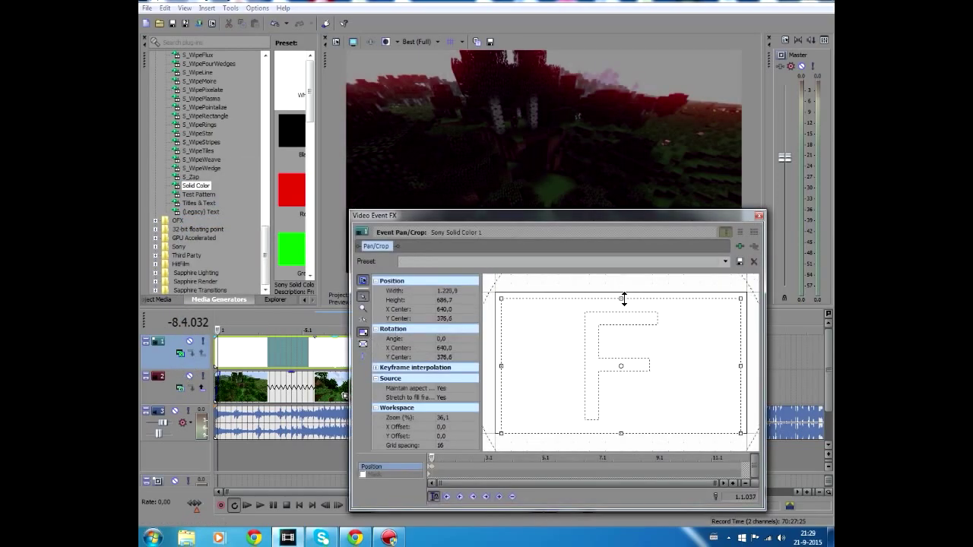
pyautogui.click(363, 344)
pyautogui.moveTo(621, 293); pyautogui.dragTo(621, 312)
pyautogui.moveTo(617, 219); pyautogui.dragTo(517, 275)
pyautogui.moveTo(523, 366); pyautogui.dragTo(533, 352)
pyautogui.click(658, 271)
pyautogui.scroll(3, 440, 368)
pyautogui.click(524, 326)
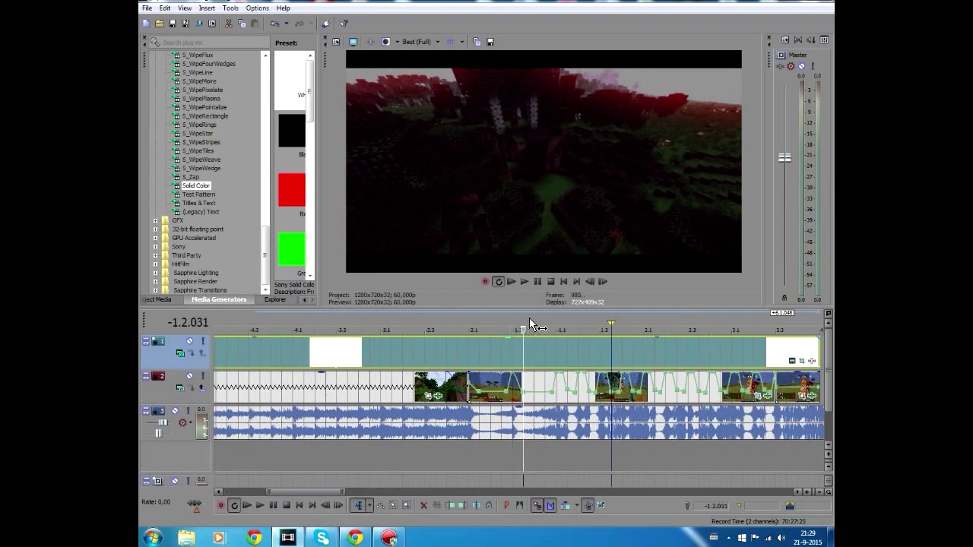
# Step: Switch from the media generators back to the list of video effects
pyautogui.click(539, 322)
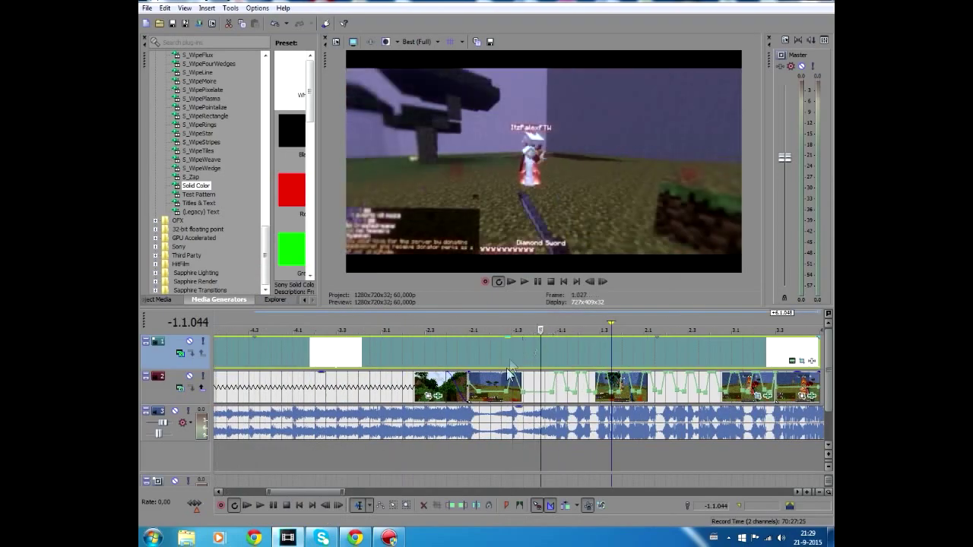
pyautogui.scroll(-5, 510, 358)
pyautogui.click(303, 300)
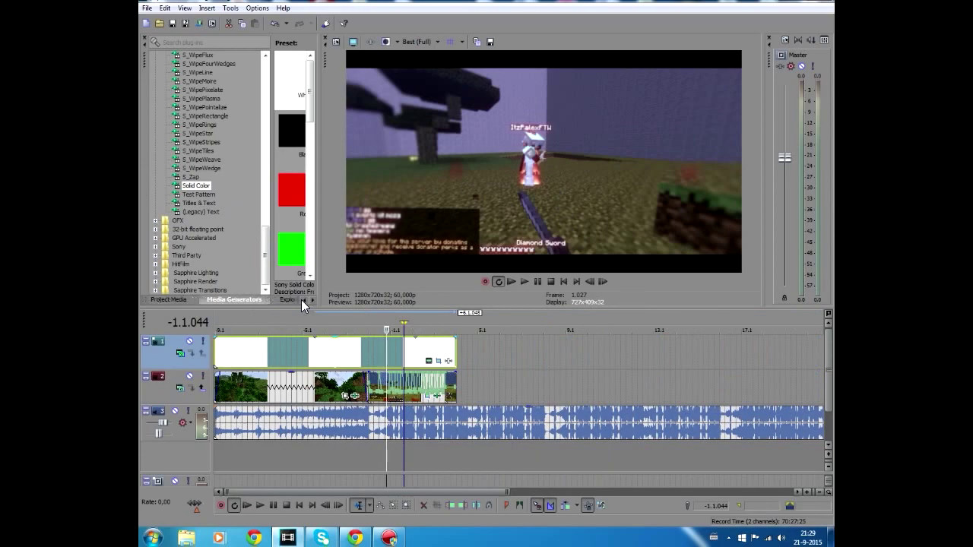
pyautogui.click(177, 299)
pyautogui.click(301, 301)
pyautogui.click(173, 301)
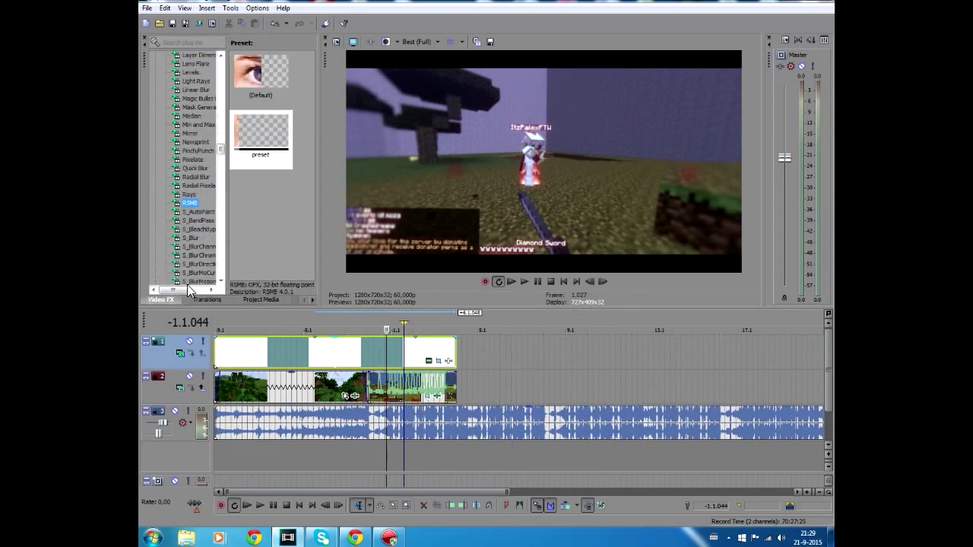
# Step: Open the gameplay clip's S_Shake settings and resize and move the effects window clear of the timeline
pyautogui.click(438, 398)
pyautogui.click(406, 301)
pyautogui.moveTo(575, 271); pyautogui.dragTo(522, 75)
pyautogui.click(373, 401)
pyautogui.scroll(3, 373, 401)
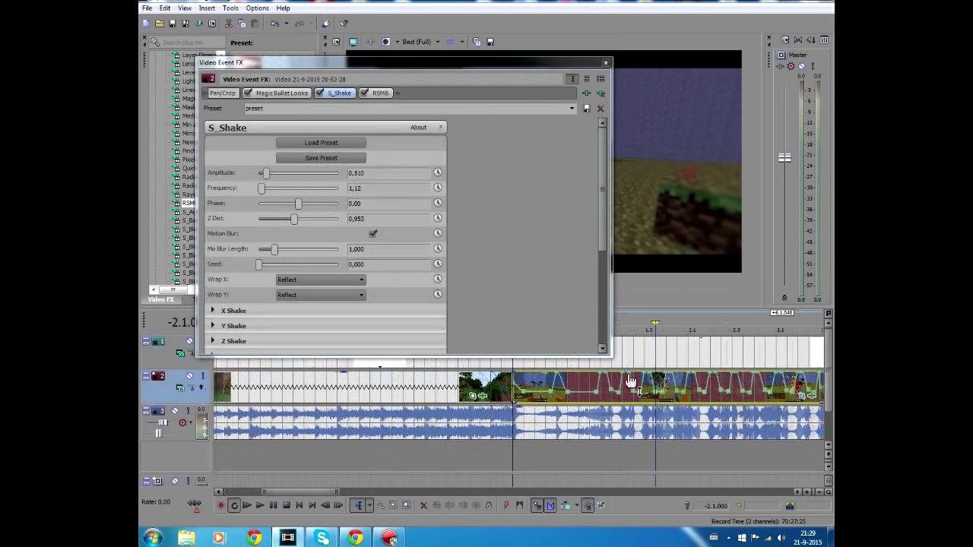
pyautogui.moveTo(612, 333); pyautogui.dragTo(400, 317)
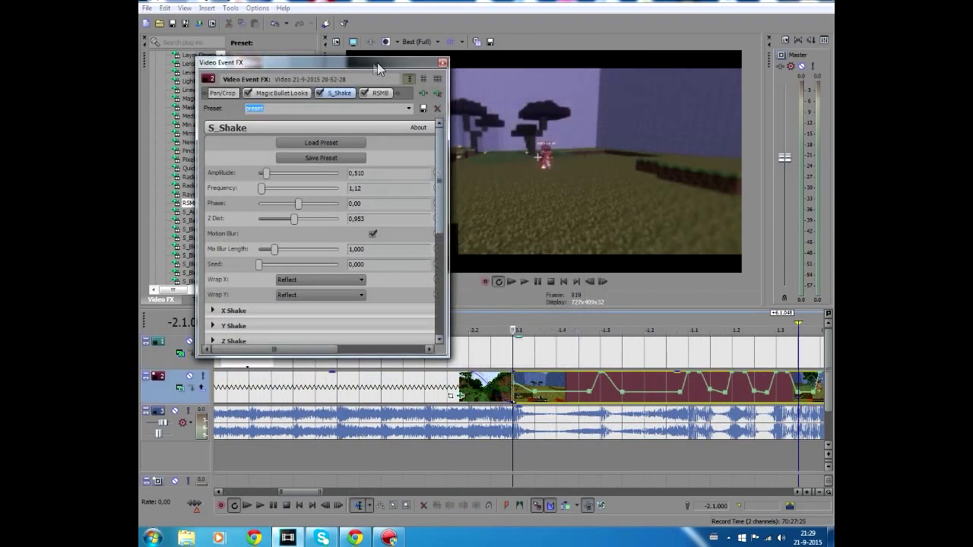
pyautogui.moveTo(378, 64); pyautogui.dragTo(264, 42)
pyautogui.moveTo(338, 236); pyautogui.dragTo(526, 234)
pyautogui.moveTo(389, 44); pyautogui.dragTo(447, 22)
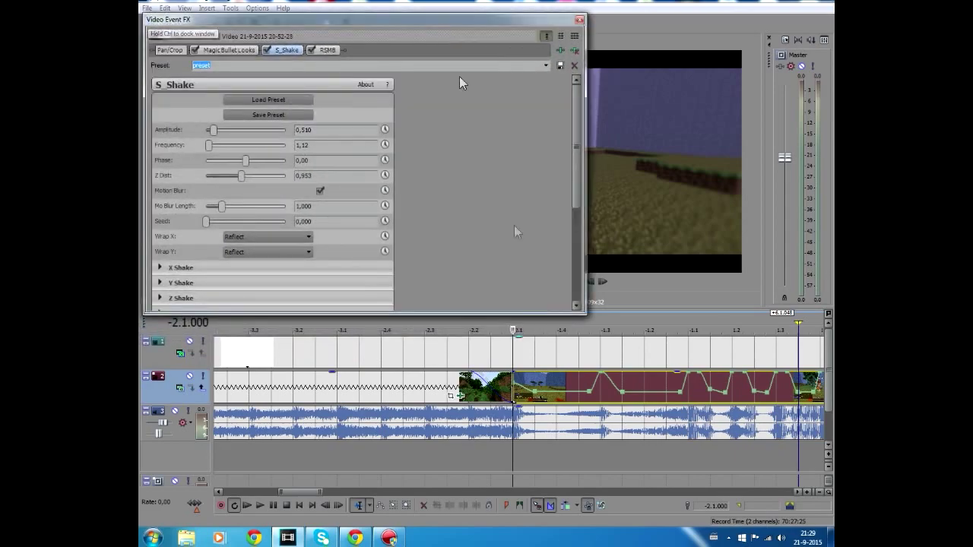
# Step: Disable Magic Bullet Looks, S_Shake and RSMB on the gameplay clip and close its effects window
pyautogui.click(518, 395)
pyautogui.scroll(-4, 524, 401)
pyautogui.click(658, 397)
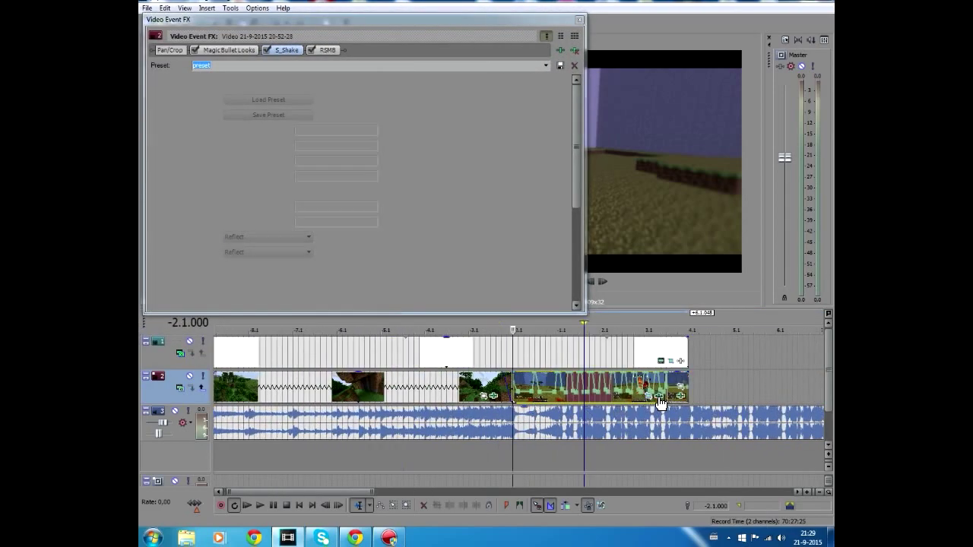
pyautogui.click(267, 52)
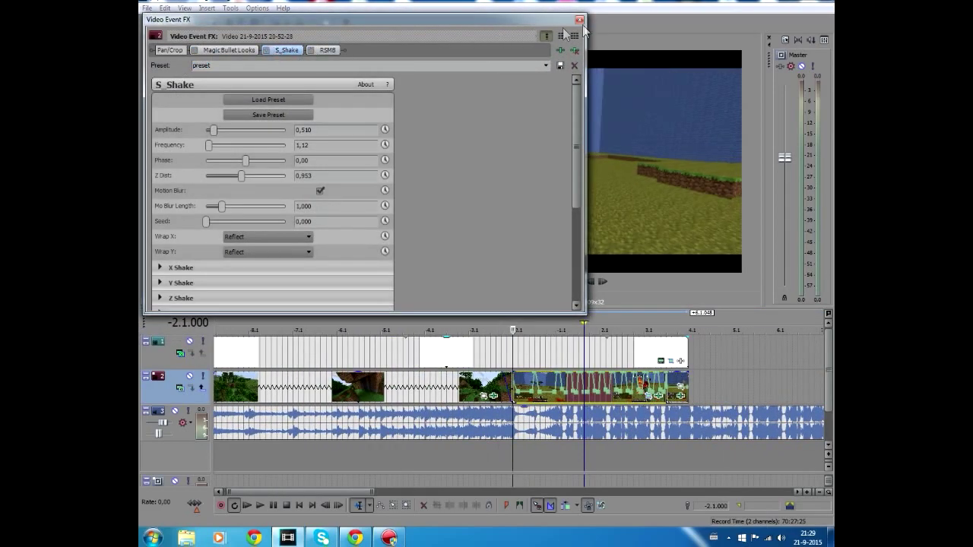
pyautogui.click(579, 20)
# Step: Play the gameplay to find the beat at 1.2.000 and enable keyframing for S_Shake's Amplitude and Frequency
pyautogui.press('space')
pyautogui.scroll(3, 555, 394)
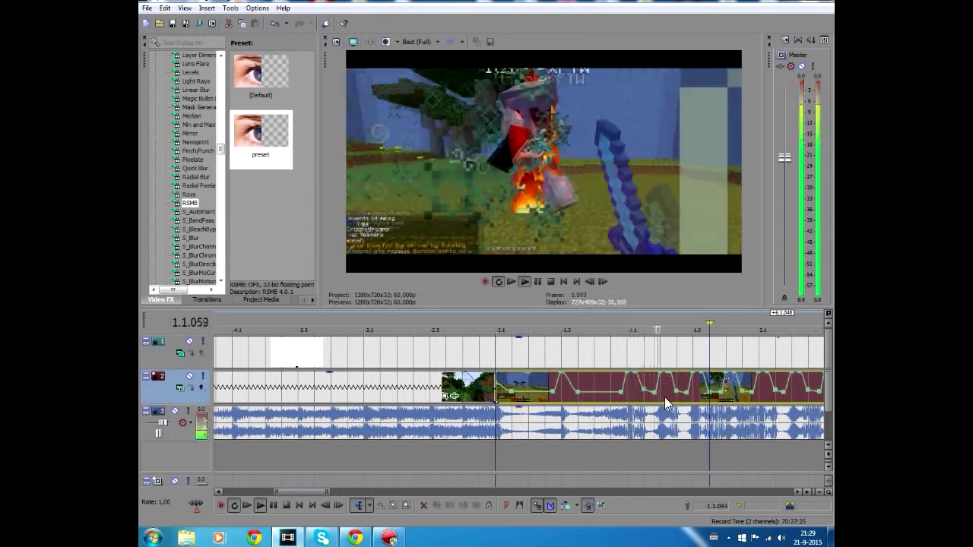
pyautogui.press('space')
pyautogui.scroll(3, 659, 394)
pyautogui.scroll(-3, 658, 394)
pyautogui.click(792, 395)
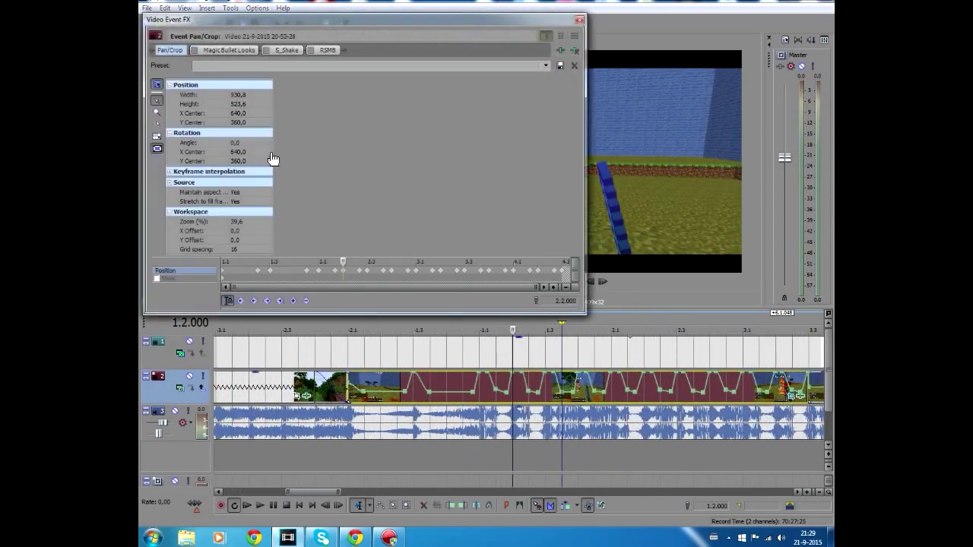
pyautogui.click(385, 130)
pyautogui.click(385, 144)
pyautogui.moveTo(426, 470); pyautogui.dragTo(383, 336)
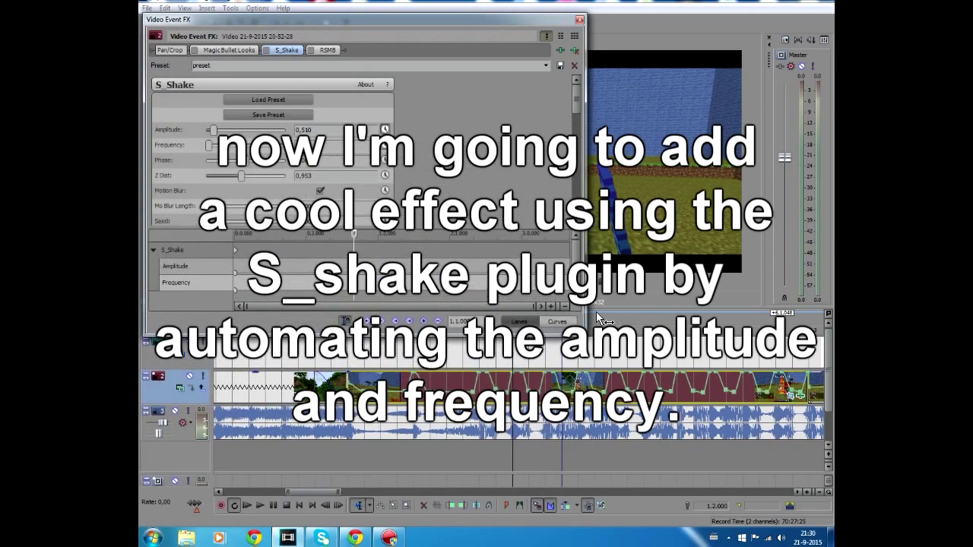
# Step: Keyframe the base shake one frame before 1.2.000, and Amplitude 5,000 with Frequency 30,00 on the beat itself
pyautogui.click(616, 319)
pyautogui.press('Left')
pyautogui.click(213, 130)
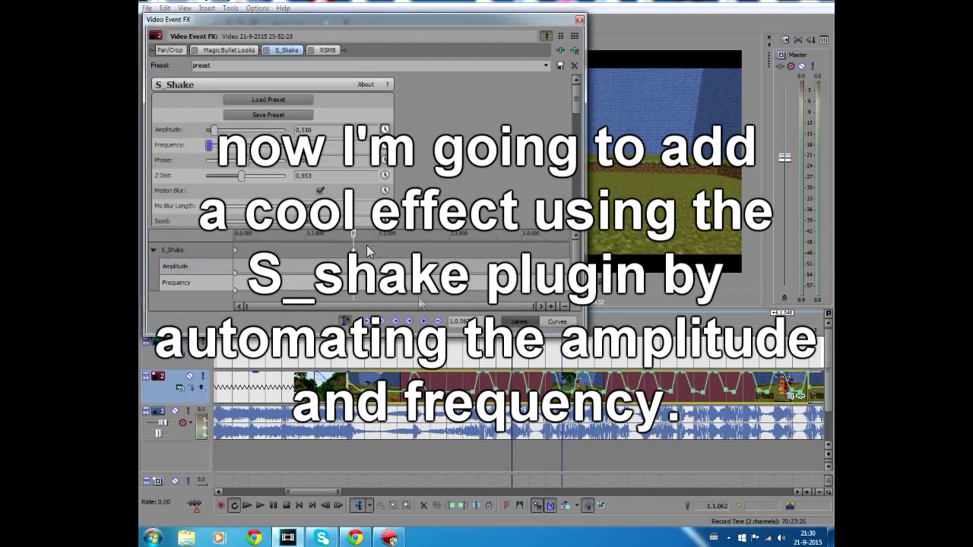
pyautogui.click(636, 297)
pyautogui.press('Right')
# Step: Keyframe Amplitude 0,510 and Frequency 1,12 at 1.2.031, where the velocity curve drops, and close the effects window
pyautogui.click(521, 423)
pyautogui.scroll(4, 520, 423)
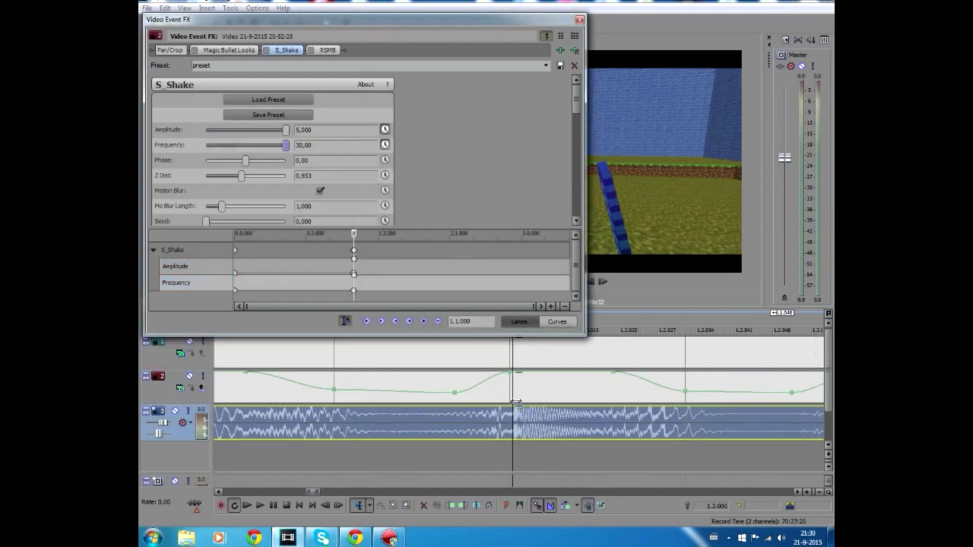
pyautogui.click(551, 398)
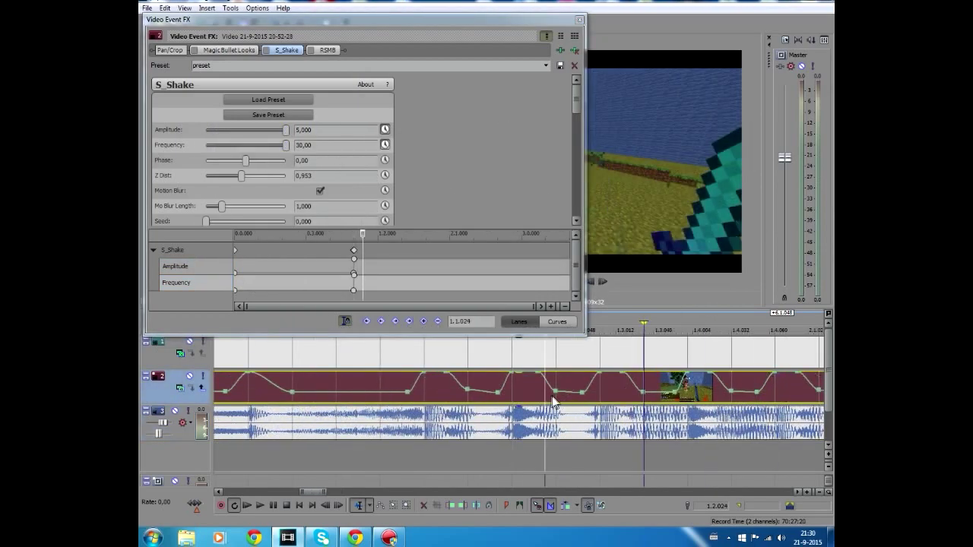
pyautogui.click(555, 403)
pyautogui.moveTo(287, 131); pyautogui.dragTo(226, 131)
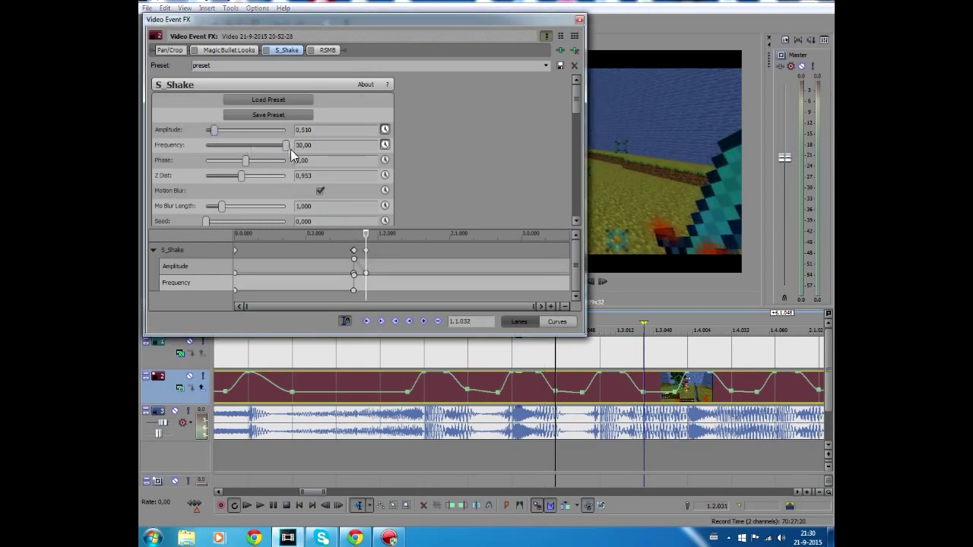
pyautogui.moveTo(275, 143); pyautogui.dragTo(207, 146)
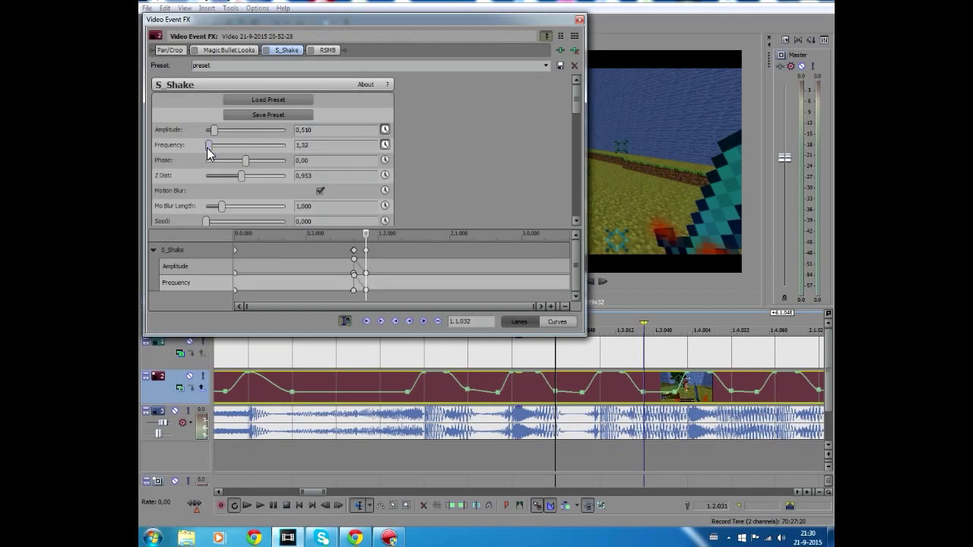
pyautogui.click(579, 19)
# Step: Mark 1.2.000 to 1.2.063 for previewing the shake and reopen S_Shake to copy its burst of three keyframes
pyautogui.moveTo(513, 332); pyautogui.dragTo(598, 331)
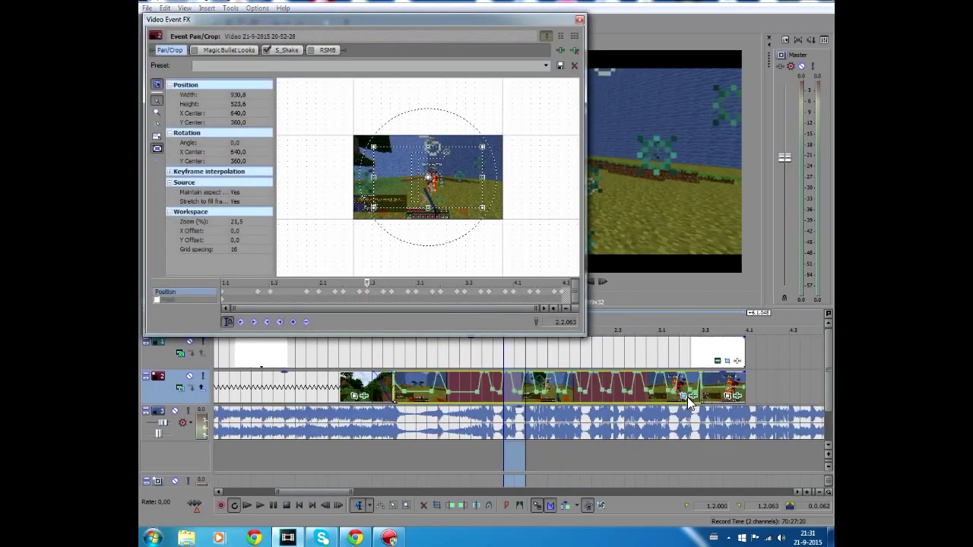
pyautogui.click(691, 401)
pyautogui.click(289, 53)
pyautogui.click(353, 272)
pyautogui.scroll(4, 397, 270)
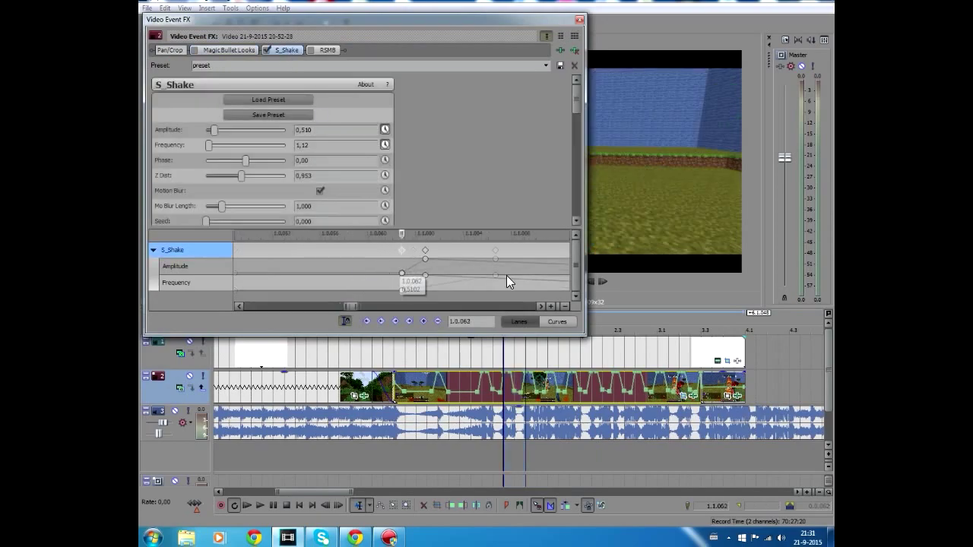
pyautogui.click(514, 285)
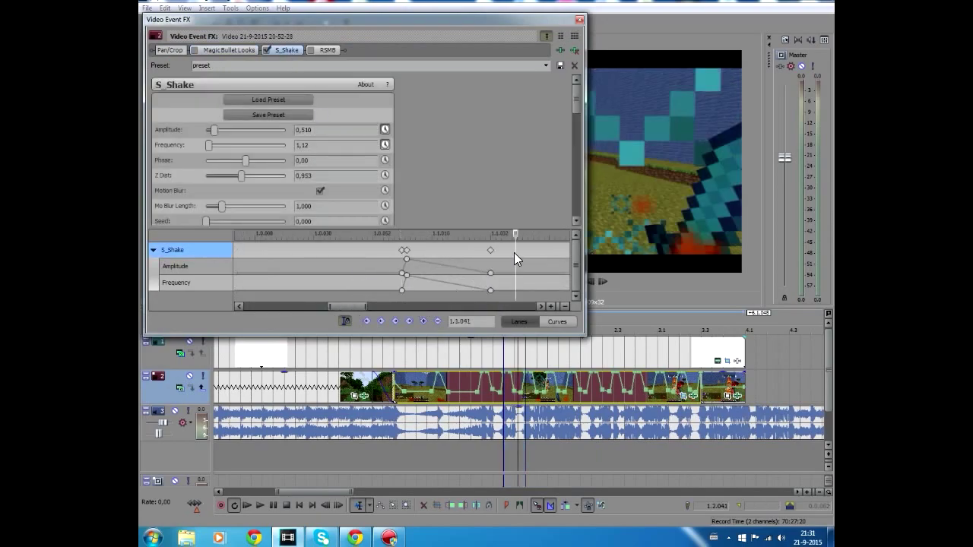
# Step: Turn off loop playback and paste the copied shake keyframes just before the beat at 1.4
pyautogui.scroll(-4, 514, 262)
pyautogui.click(506, 391)
pyautogui.scroll(3, 524, 384)
pyautogui.moveTo(577, 336); pyautogui.dragTo(601, 323)
pyautogui.press('q')
pyautogui.press('space')
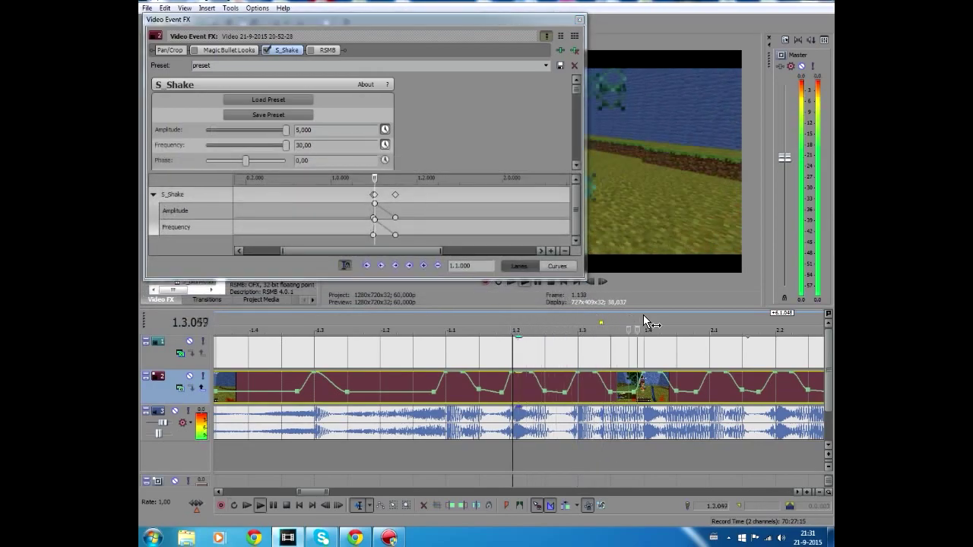
pyautogui.click(458, 198)
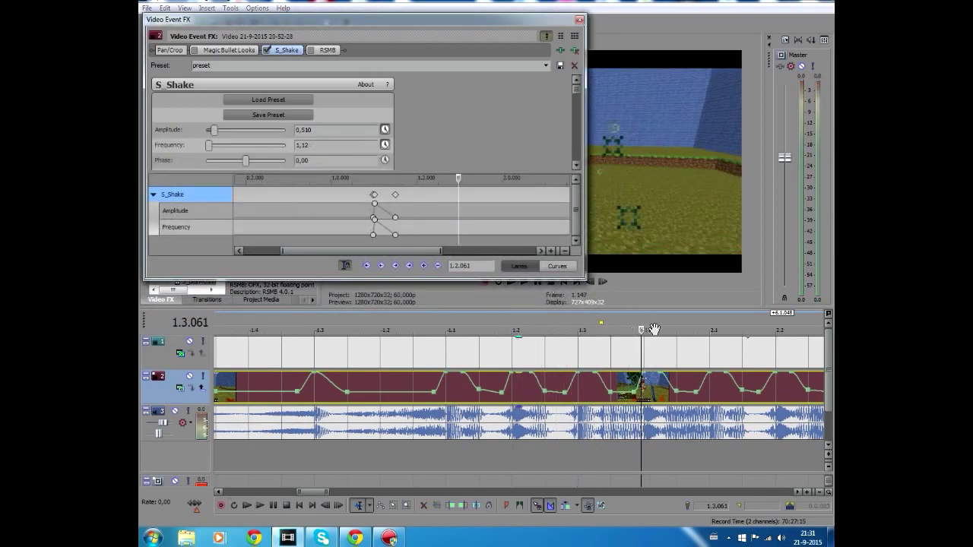
pyautogui.hotkey('ctrl', 'v')
pyautogui.click(565, 251)
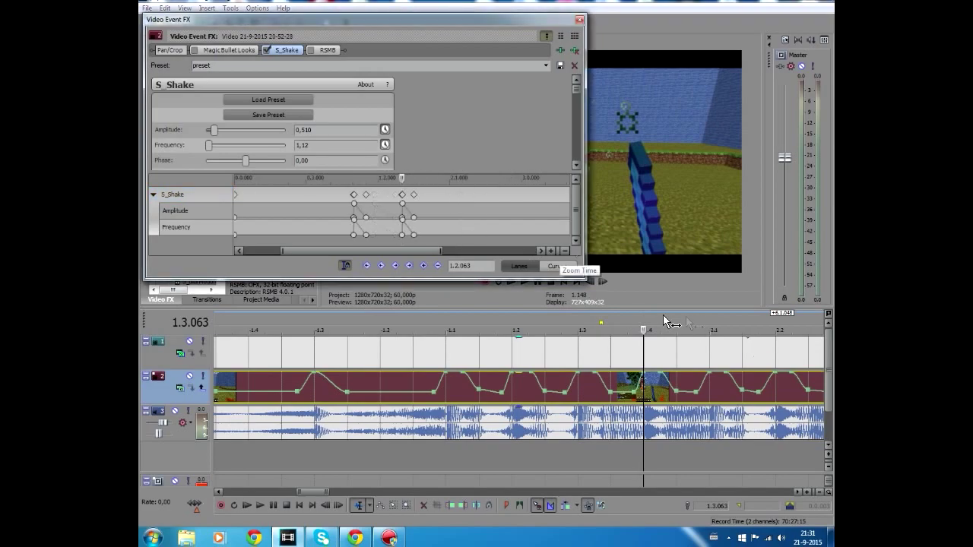
# Step: Play on to the next strong beat and paste the shake keyframes at 2.1.062, just before 2.2.000
pyautogui.click(647, 311)
pyautogui.press('space')
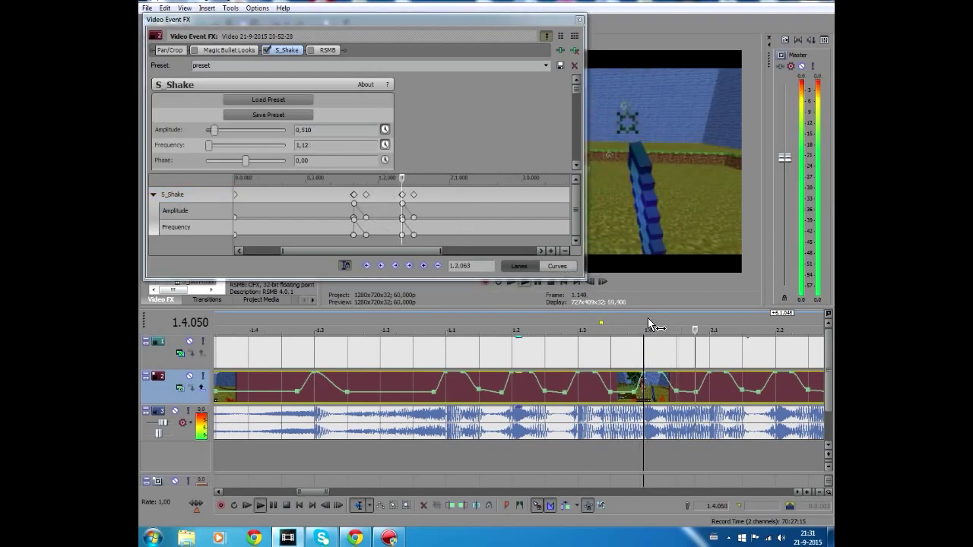
pyautogui.click(772, 325)
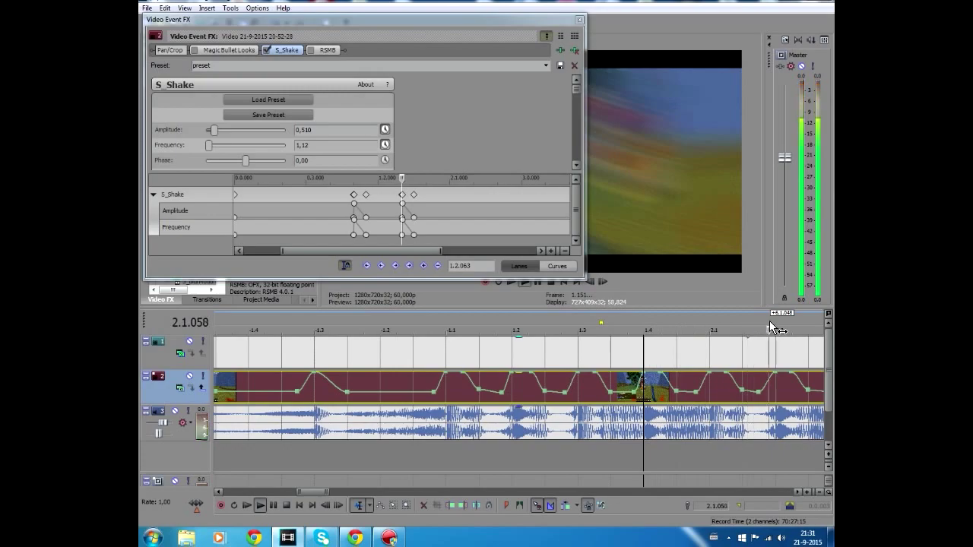
pyautogui.press('space')
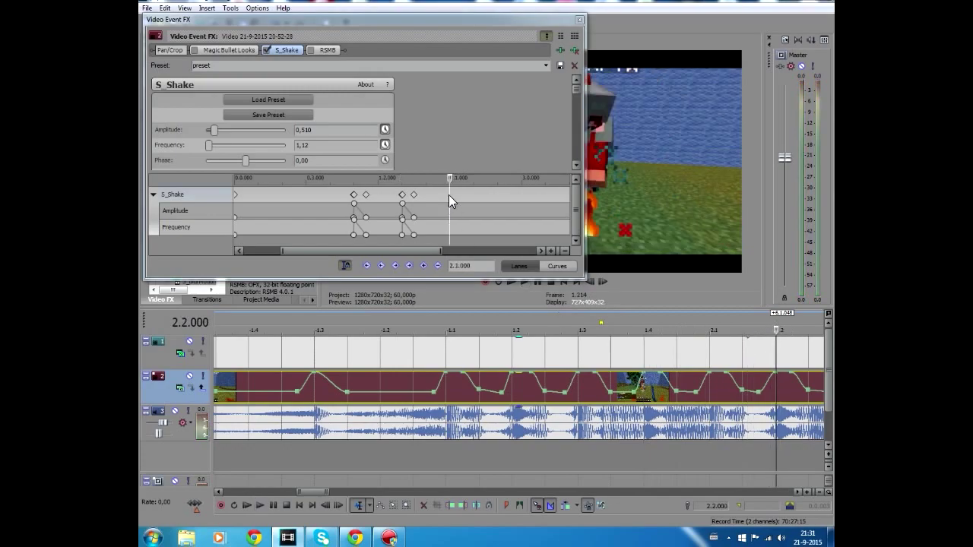
pyautogui.click(449, 196)
pyautogui.click(604, 281)
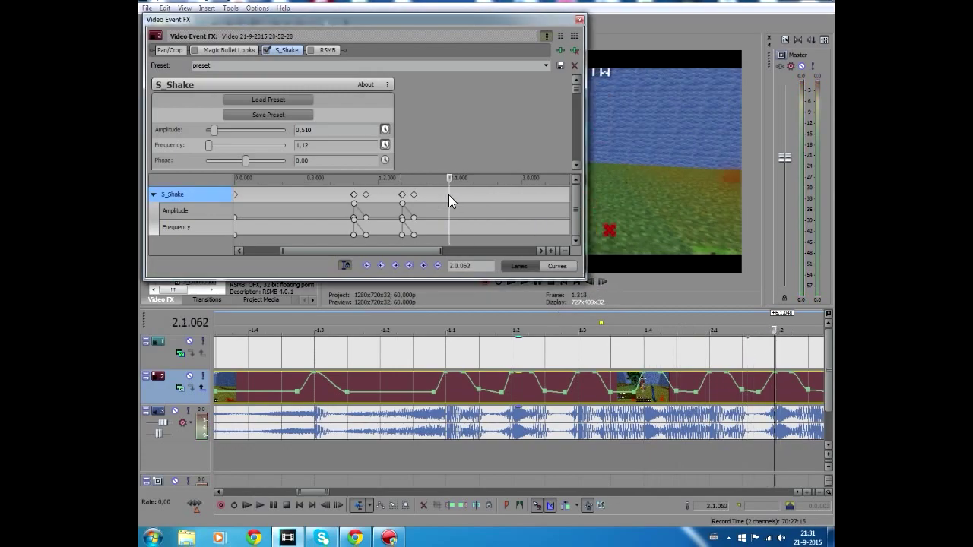
pyautogui.scroll(3, 385, 199)
pyautogui.click(400, 195)
pyautogui.hotkey('ctrl', 'v')
pyautogui.click(778, 329)
pyautogui.scroll(1, 778, 329)
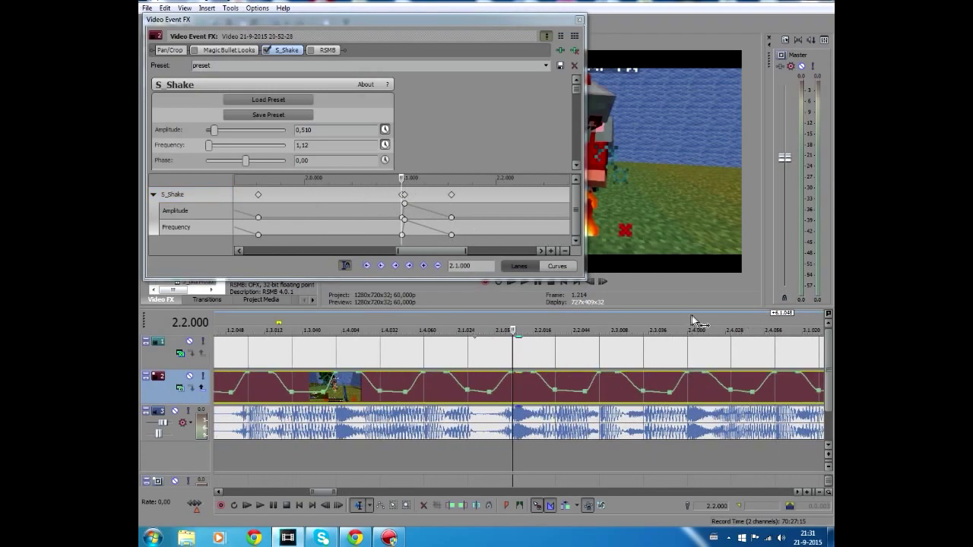
# Step: Paste another set of the shake keyframes at 2.3.063, just before the beat at 2.4.000
pyautogui.click(687, 333)
pyautogui.click(401, 199)
pyautogui.hotkey('ctrl', 'v')
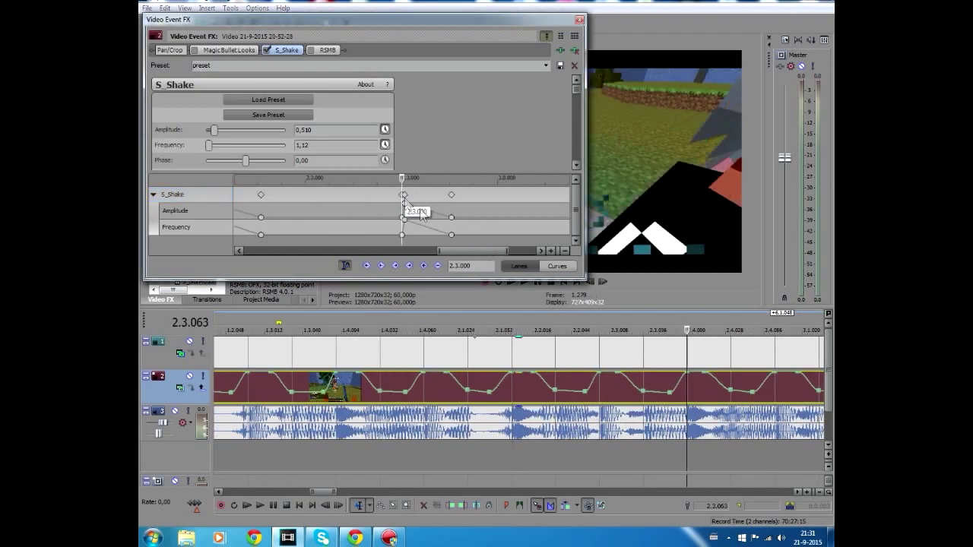
# Step: Paste the last set of shake keyframes on the beat at 3.2.000 and play the end of the clip
pyautogui.click(775, 326)
pyautogui.press('space')
pyautogui.press('space')
pyautogui.press('space')
pyautogui.click(547, 316)
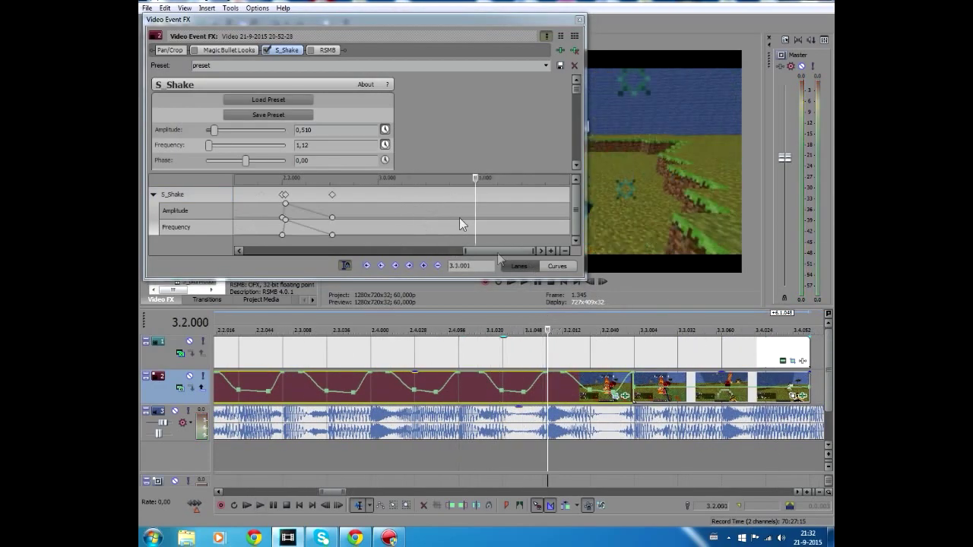
pyautogui.doubleClick(474, 197)
pyautogui.click(631, 316)
pyautogui.press('space')
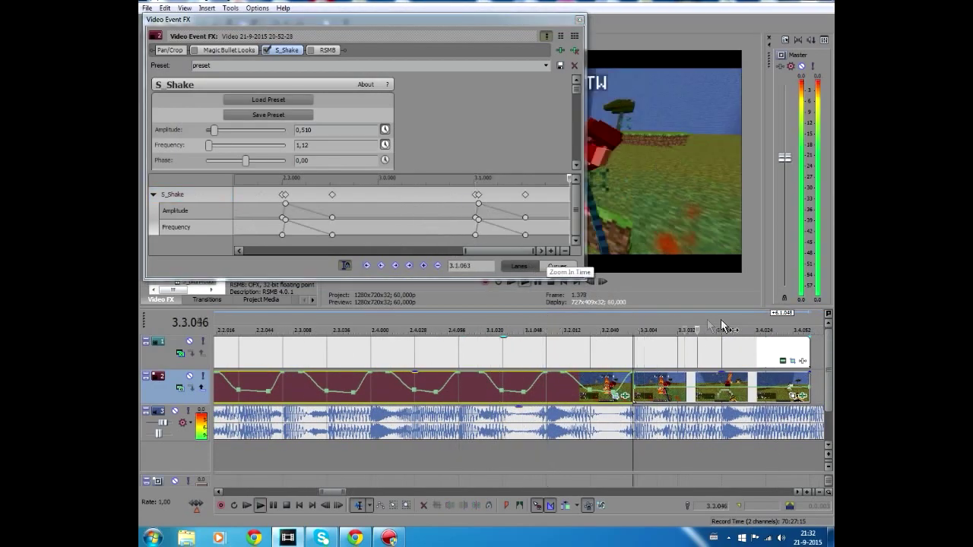
pyautogui.press('space')
# Step: Re-enable Magic Bullet Looks and RSMB on the gameplay clip and close its effects window
pyautogui.scroll(-3, 640, 357)
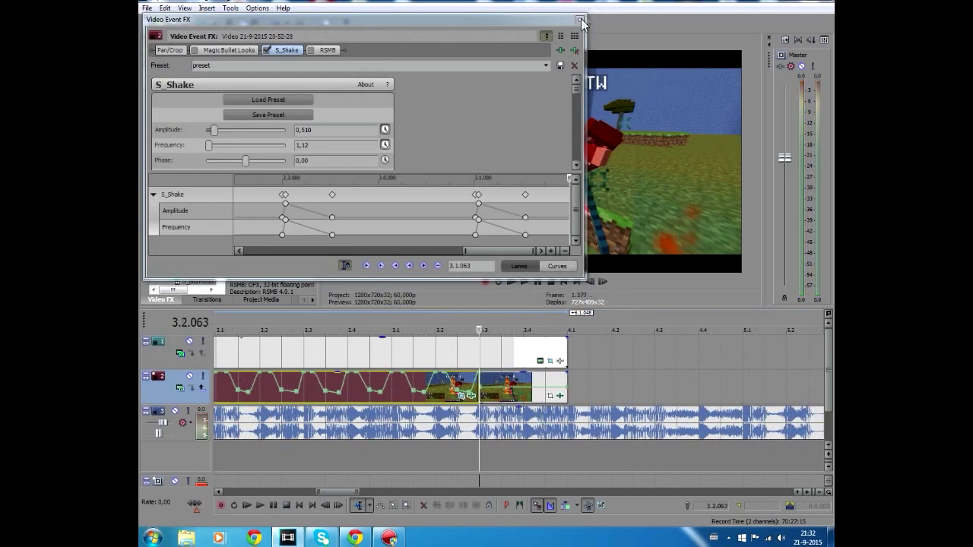
pyautogui.click(195, 50)
pyautogui.click(310, 51)
pyautogui.click(579, 21)
# Step: Check the graded and motion-blurred gameplay at several points, including the clip's start and 1.1.000
pyautogui.click(302, 313)
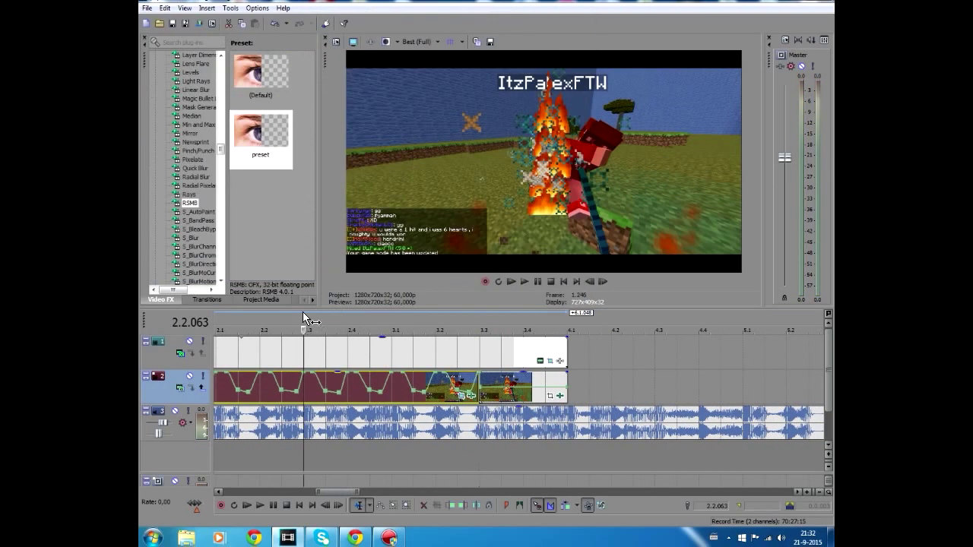
pyautogui.scroll(-1, 290, 343)
pyautogui.scroll(1, 291, 342)
pyautogui.scroll(-2, 290, 343)
pyautogui.moveTo(287, 317); pyautogui.dragTo(293, 318)
pyautogui.click(592, 396)
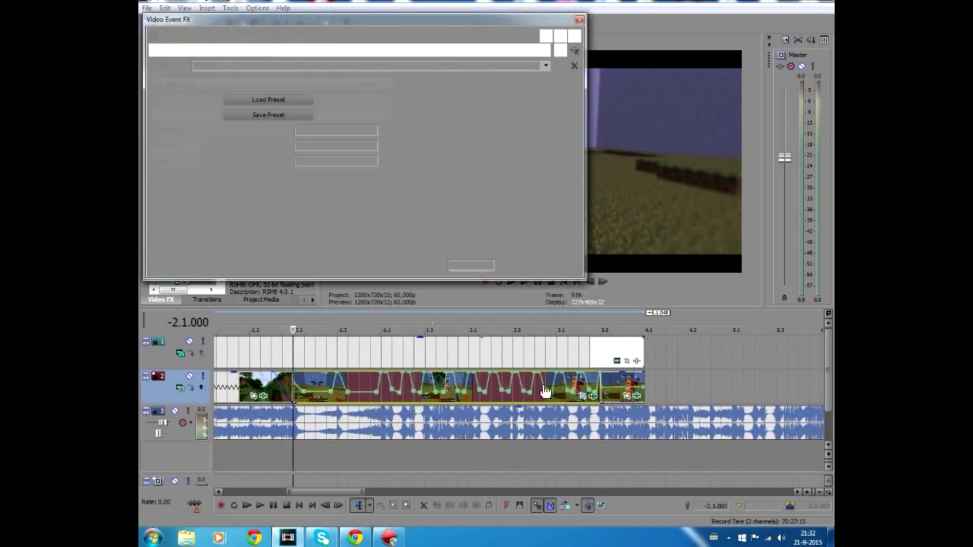
pyautogui.click(579, 20)
pyautogui.click(382, 316)
pyautogui.scroll(2, 383, 320)
pyautogui.scroll(-1, 603, 408)
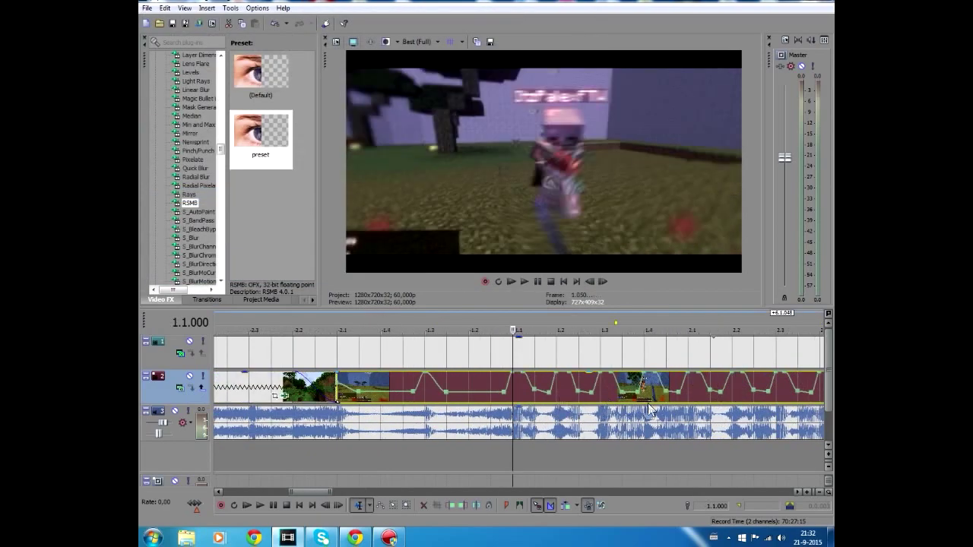
pyautogui.scroll(-2, 773, 417)
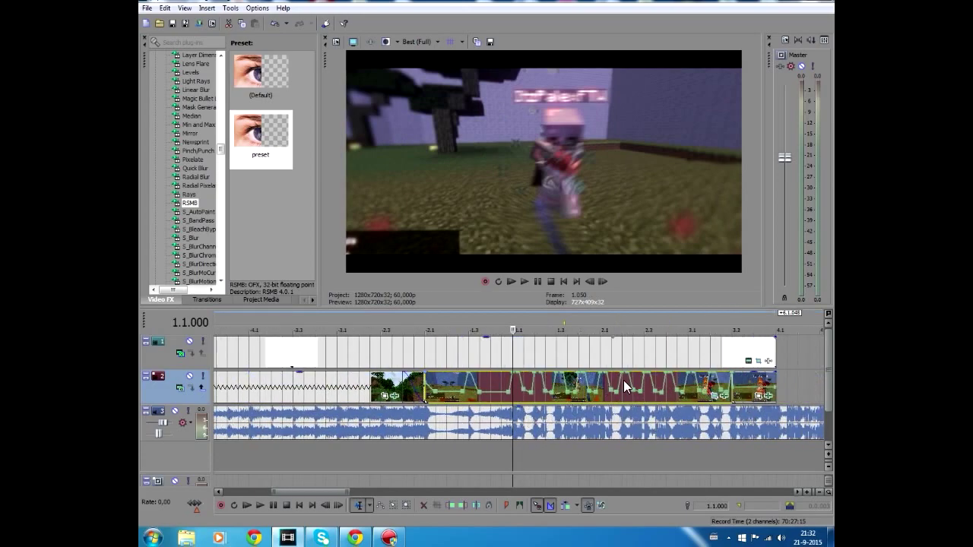
# Step: Add Magic Bullet Looks to the final gameplay clip, which starts at 3.2.063, apply a colour look in its editor and close the effects window
pyautogui.click(424, 316)
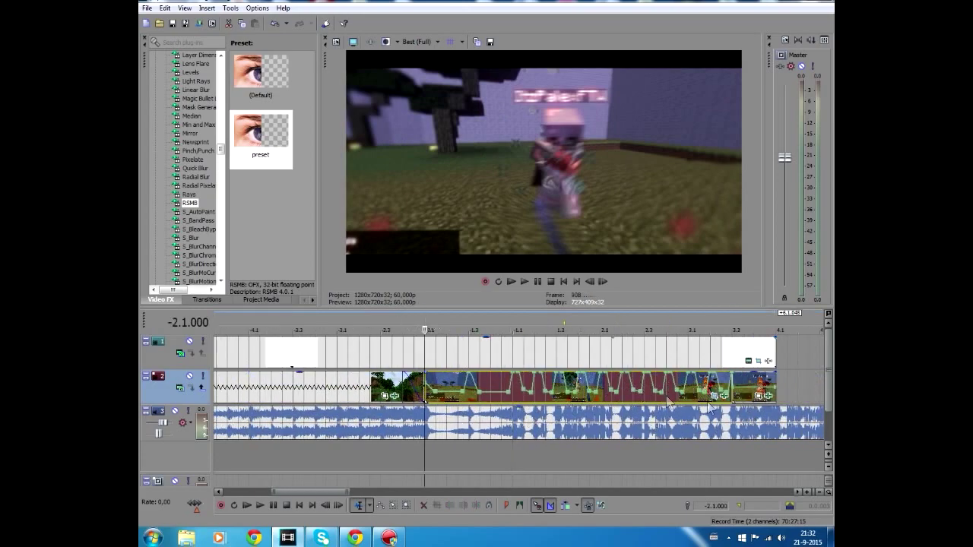
pyautogui.click(729, 339)
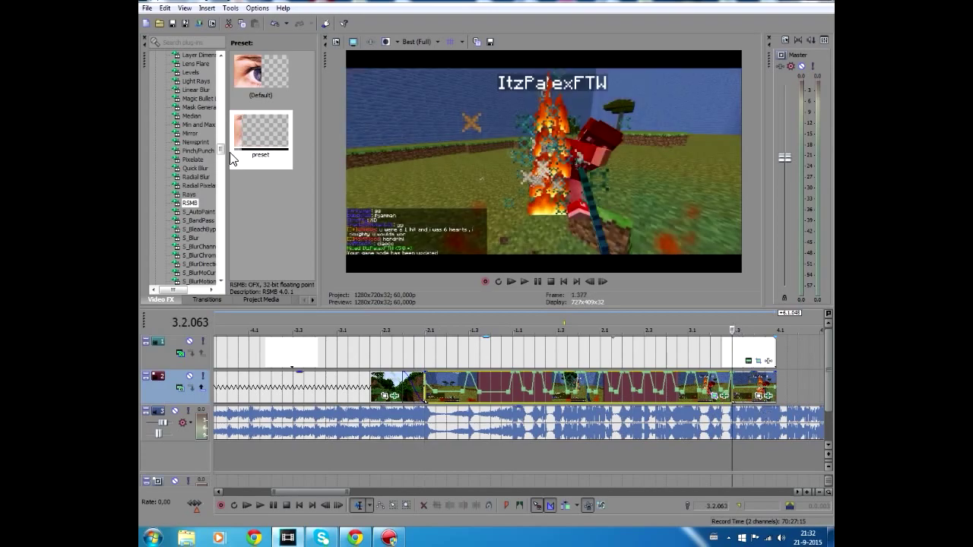
pyautogui.scroll(-3, 221, 147)
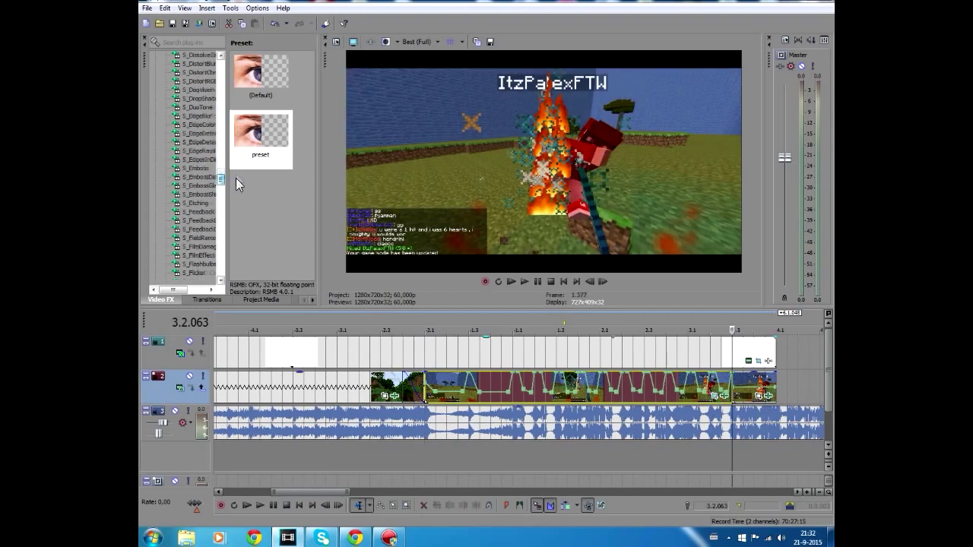
pyautogui.scroll(5, 202, 132)
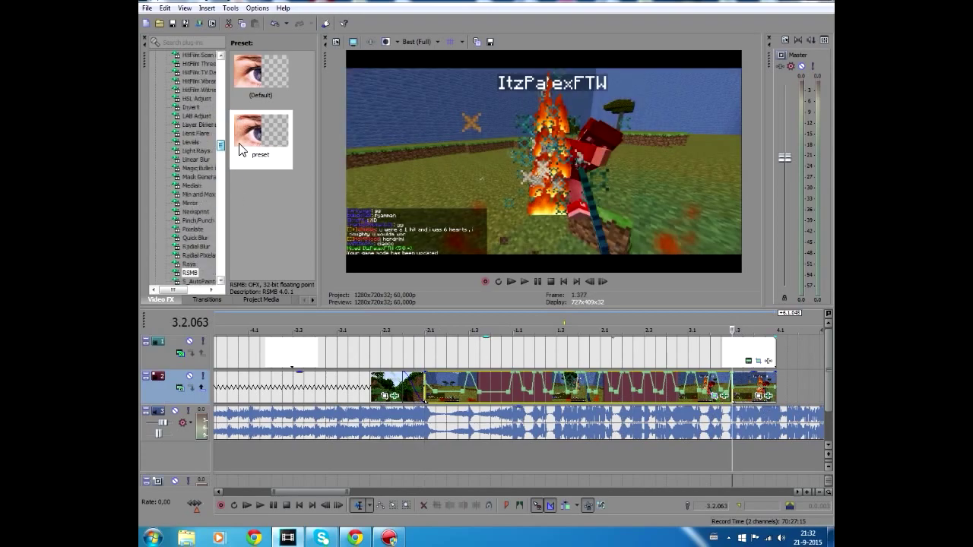
pyautogui.click(200, 176)
pyautogui.moveTo(200, 168); pyautogui.dragTo(758, 388)
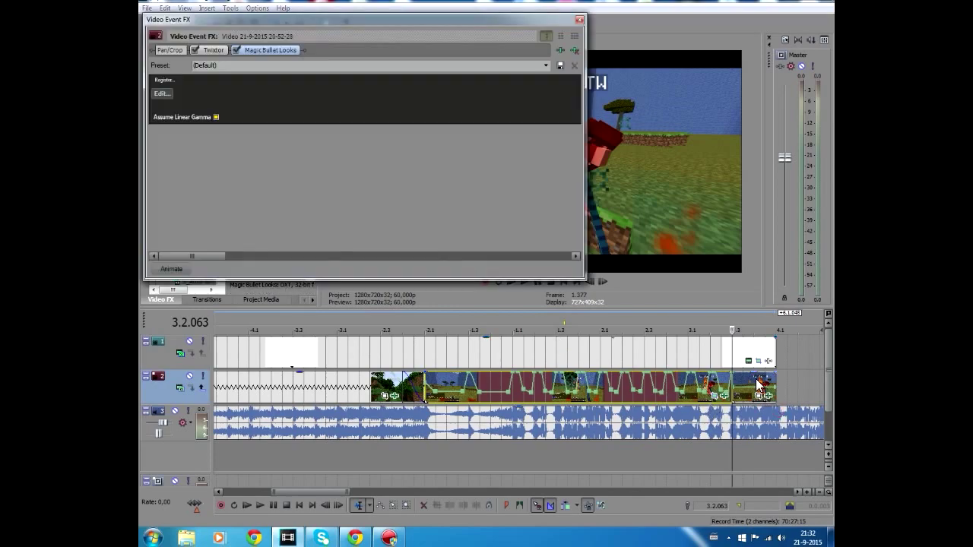
pyautogui.click(162, 92)
pyautogui.click(156, 448)
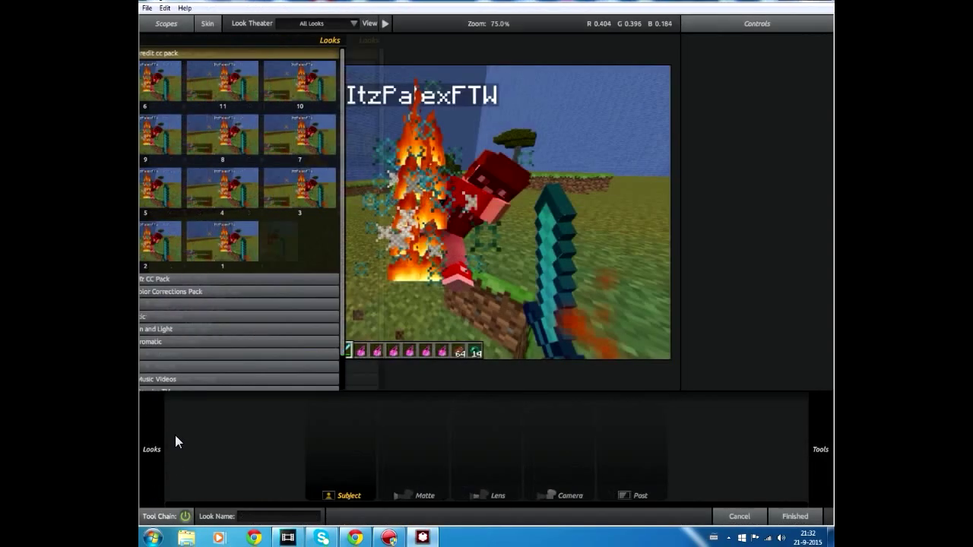
pyautogui.click(349, 89)
pyautogui.click(795, 516)
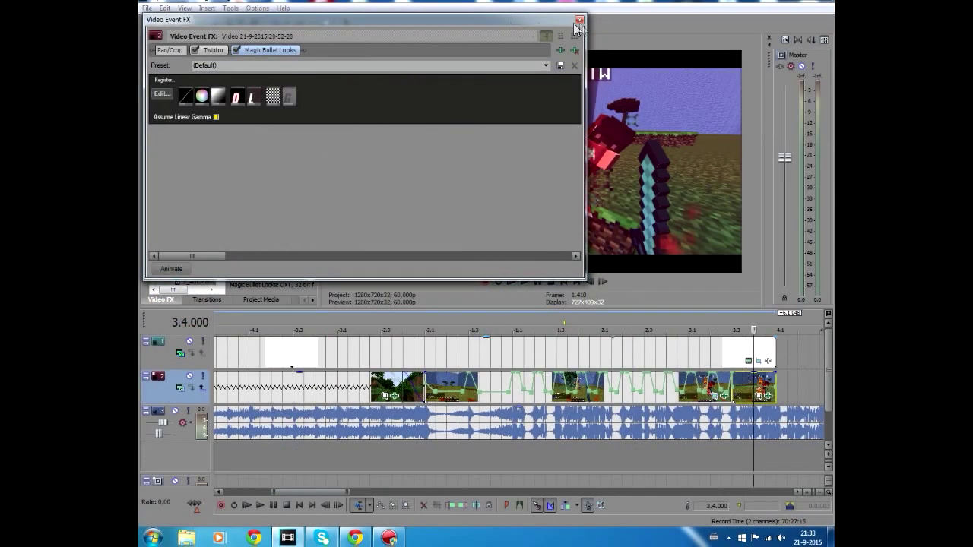
pyautogui.click(578, 19)
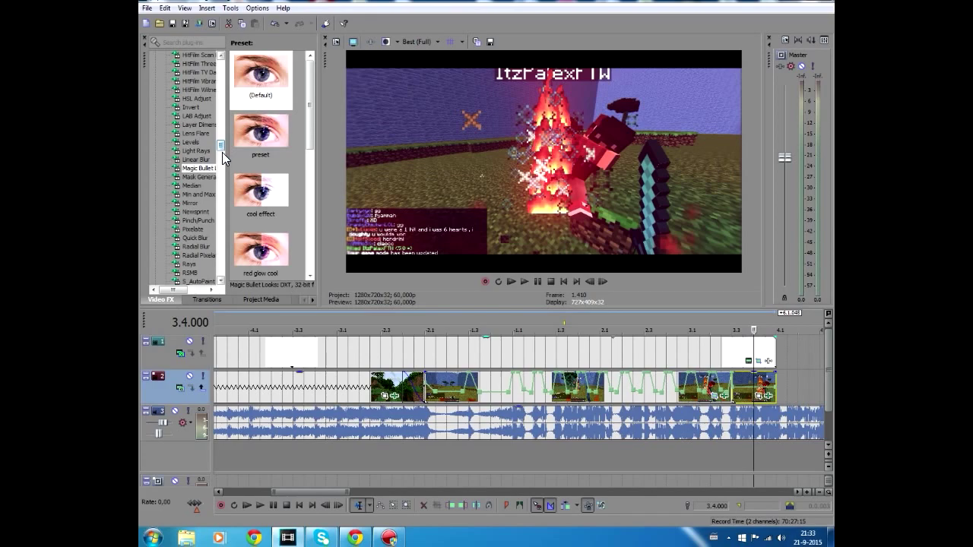
# Step: Add the saved "preset" version of S_Shake to the final gameplay clip and close its effects window
pyautogui.moveTo(222, 142); pyautogui.dragTo(222, 143)
pyautogui.scroll(-15, 205, 175)
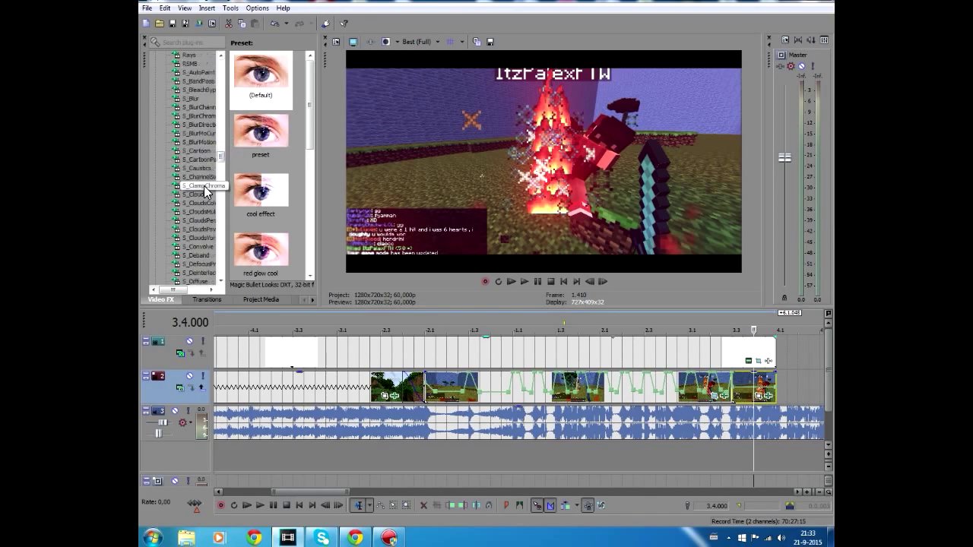
pyautogui.scroll(-20, 208, 228)
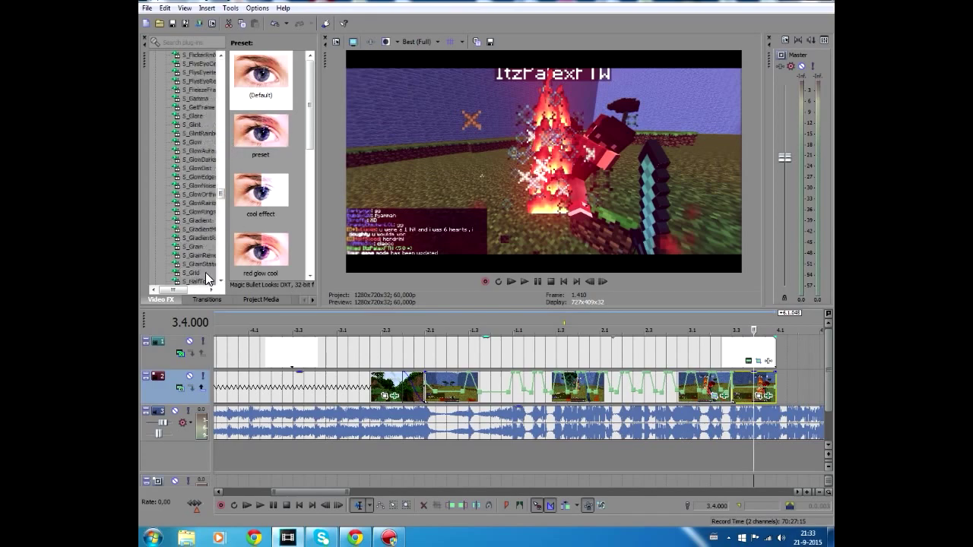
pyautogui.moveTo(222, 203); pyautogui.dragTo(226, 194)
pyautogui.scroll(-15, 224, 197)
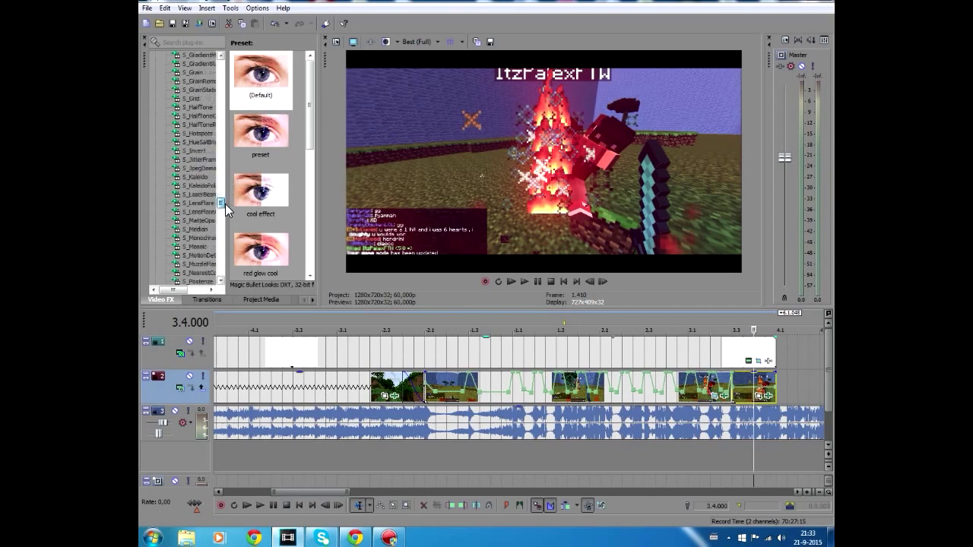
pyautogui.click(194, 152)
pyautogui.moveTo(261, 194); pyautogui.dragTo(760, 395)
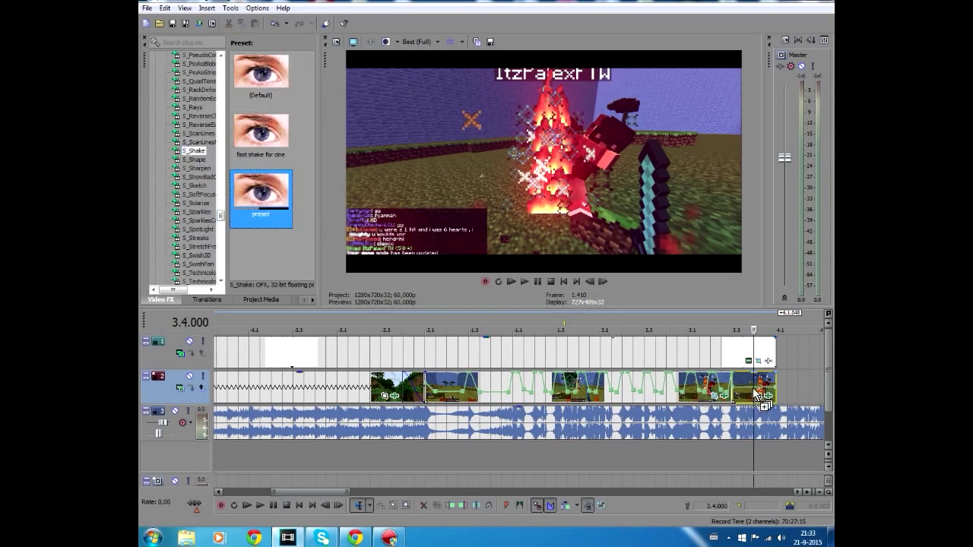
pyautogui.click(580, 19)
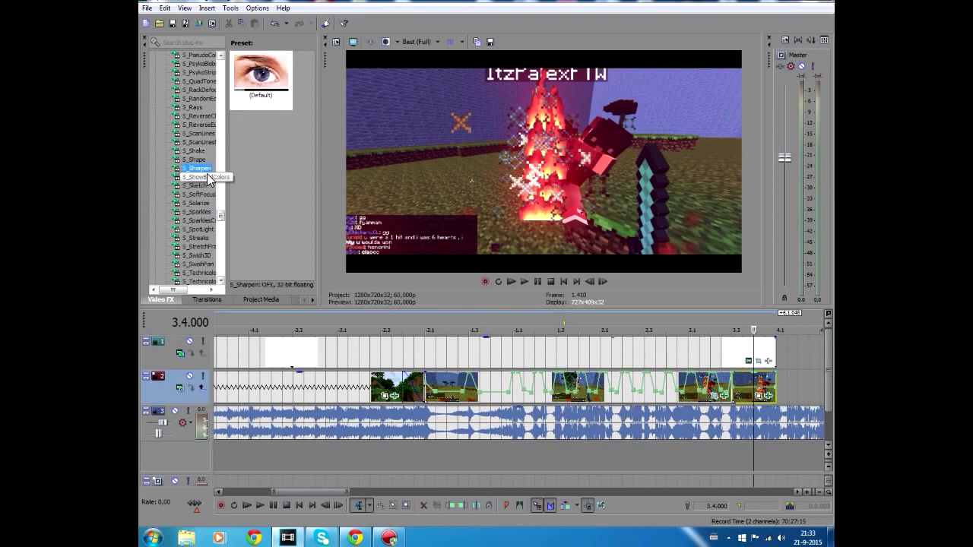
# Step: Add RSMB motion blur with the saved "preset" settings to the final gameplay clip and close its effects window
pyautogui.moveTo(222, 206); pyautogui.dragTo(760, 392)
pyautogui.click(189, 151)
pyautogui.click(252, 131)
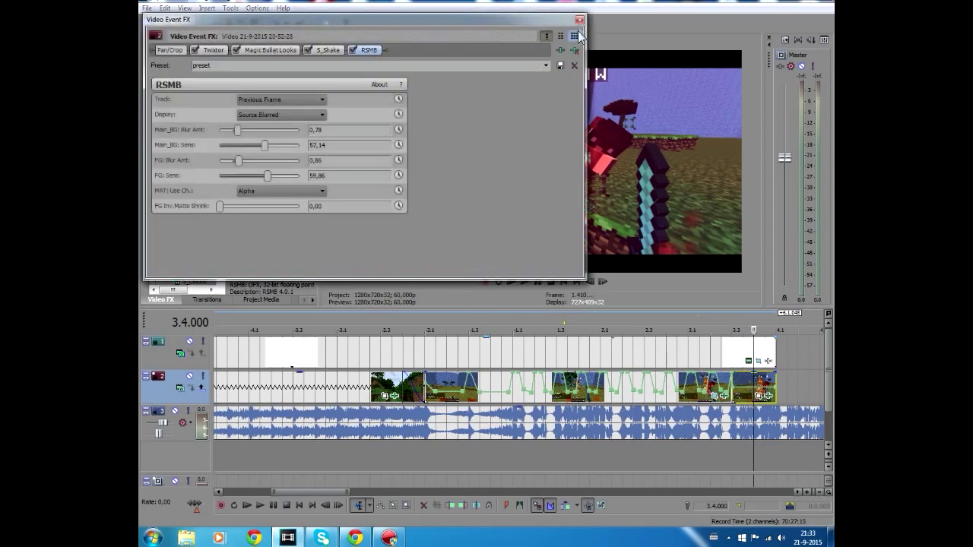
pyautogui.click(580, 11)
# Step: Add the Wave effect with the Large preset to the final clip and enable its keyframe animation at the clip's start
pyautogui.moveTo(221, 152); pyautogui.dragTo(220, 263)
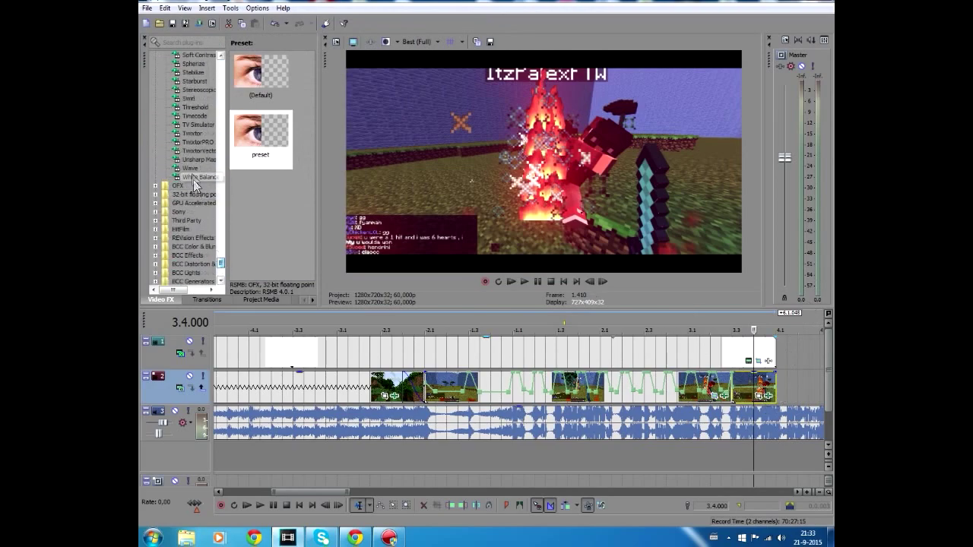
pyautogui.click(190, 168)
pyautogui.moveTo(261, 133); pyautogui.dragTo(760, 384)
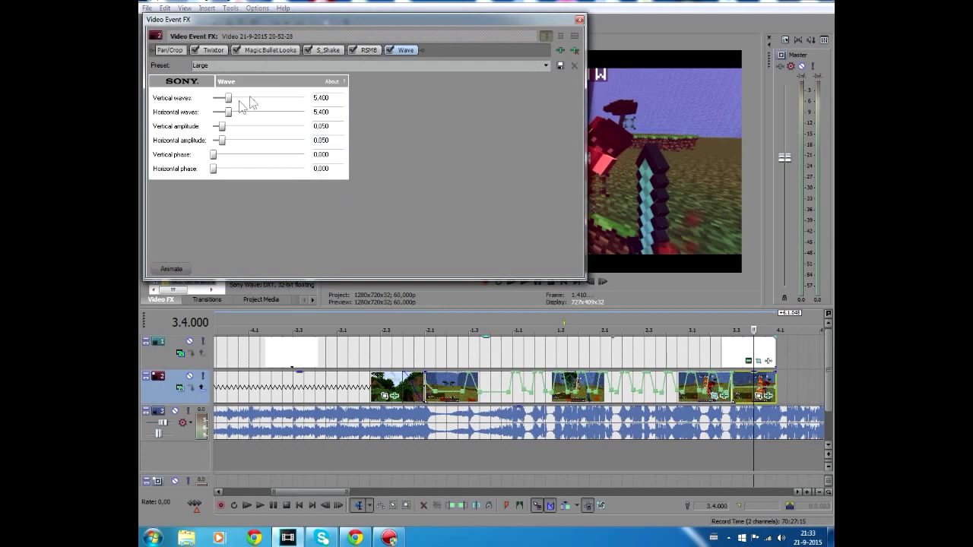
pyautogui.click(172, 269)
pyautogui.click(236, 212)
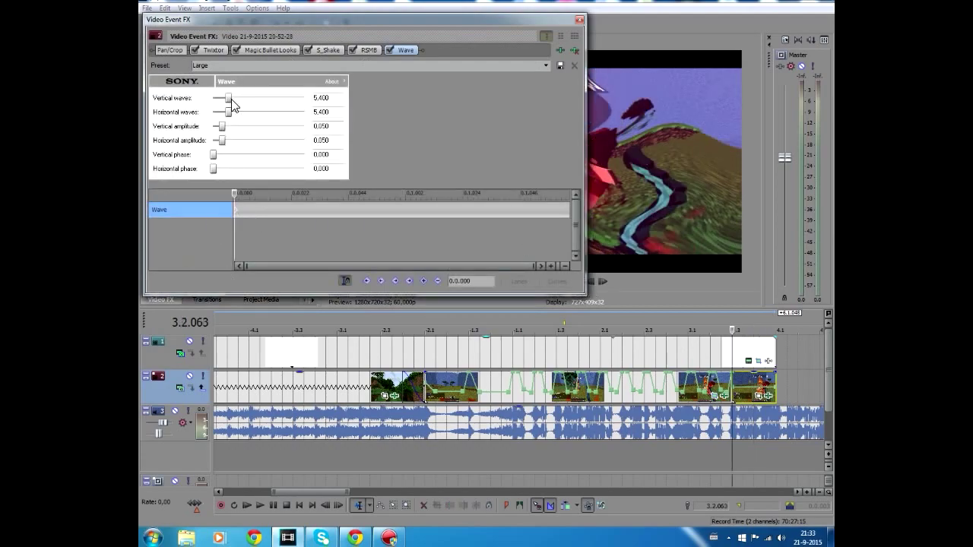
# Step: Disable the clip's other effects and set Wave to 0 vertical waves, 3.040 horizontal waves and 0.039 for both amplitudes
pyautogui.moveTo(227, 113)
pyautogui.mouseDown()
pyautogui.moveTo(213, 113)
pyautogui.moveTo(212, 126)
pyautogui.mouseUp()
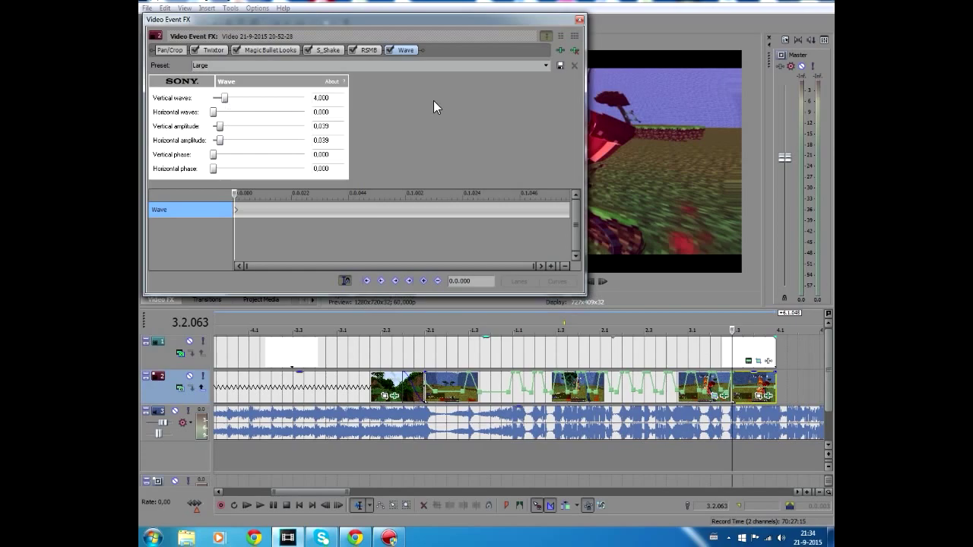
pyautogui.moveTo(213, 112); pyautogui.dragTo(221, 113)
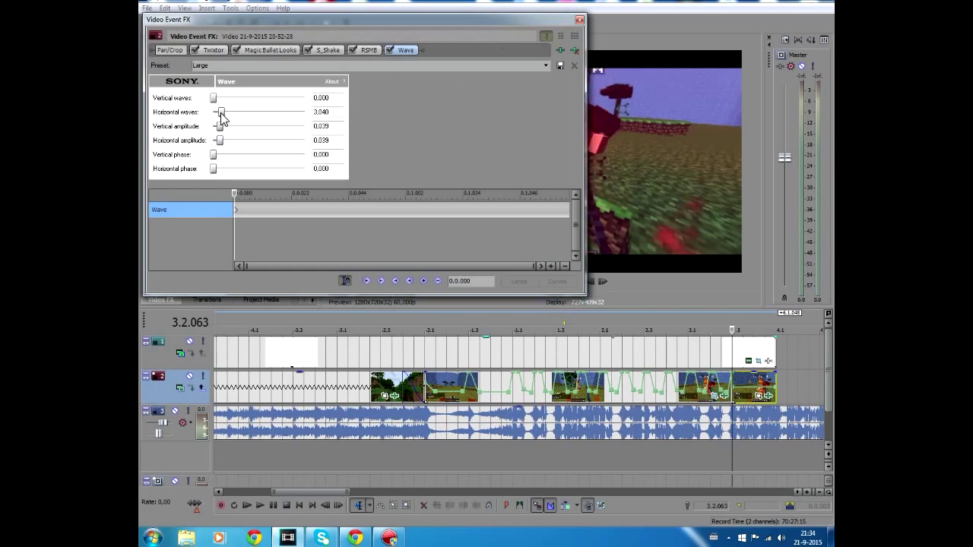
pyautogui.click(309, 51)
pyautogui.click(235, 50)
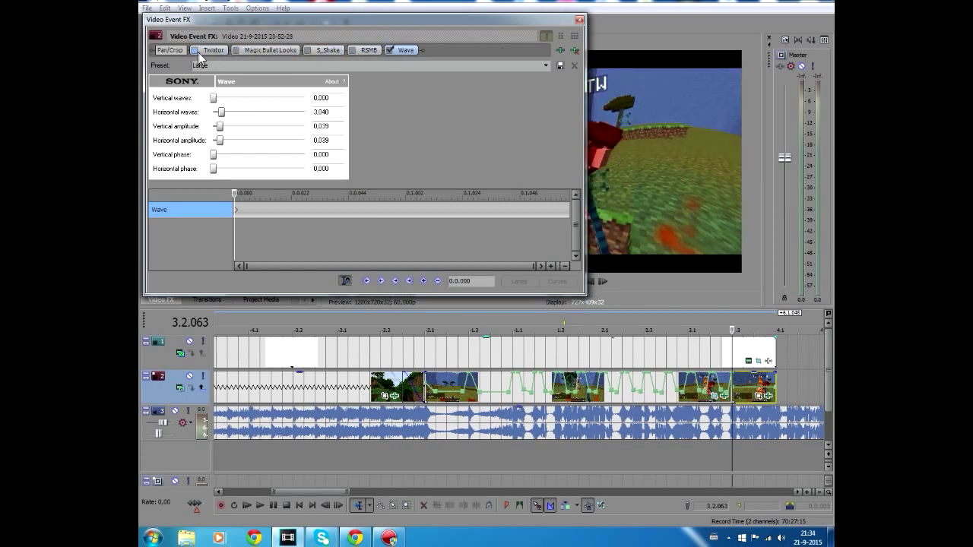
pyautogui.moveTo(222, 113); pyautogui.dragTo(225, 113)
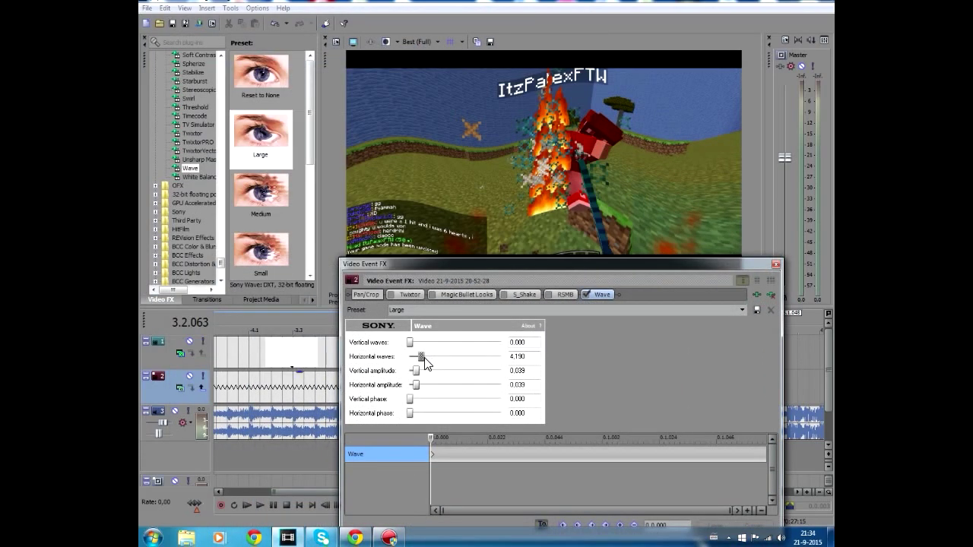
pyautogui.moveTo(426, 363)
pyautogui.mouseDown()
pyautogui.moveTo(414, 360)
pyautogui.moveTo(424, 358)
pyautogui.mouseUp()
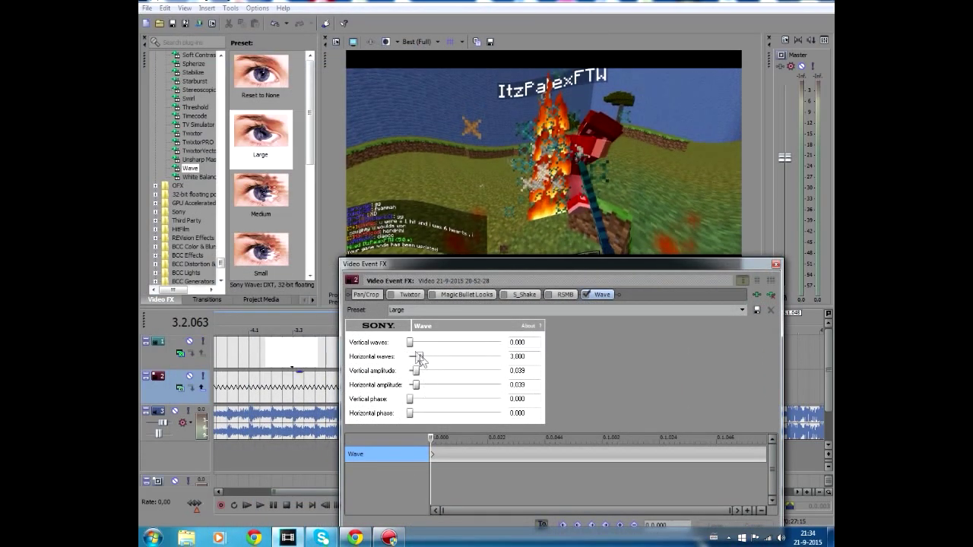
# Step: Keyframe the Wave effect's horizontal waves to 0 one frame before the end of the final clip
pyautogui.click(769, 458)
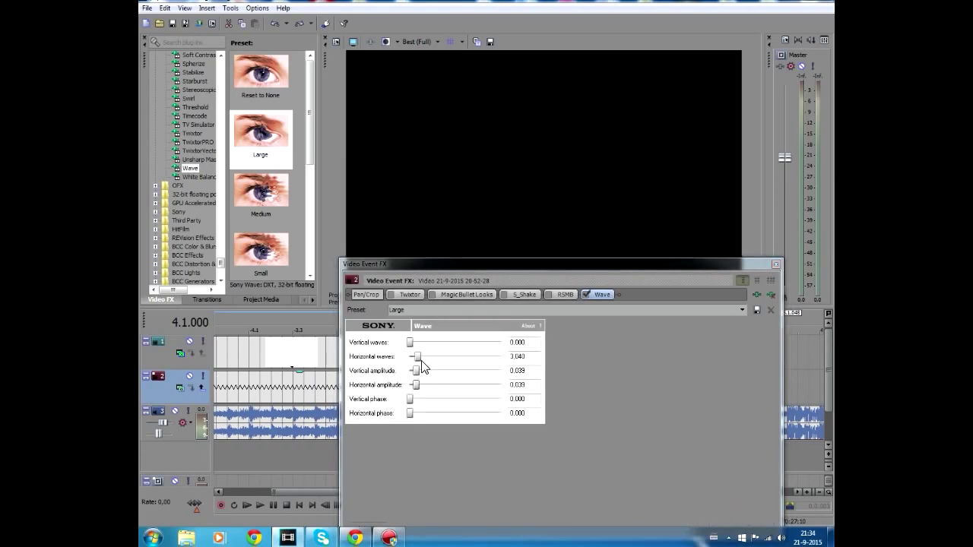
pyautogui.moveTo(532, 264); pyautogui.dragTo(447, 154)
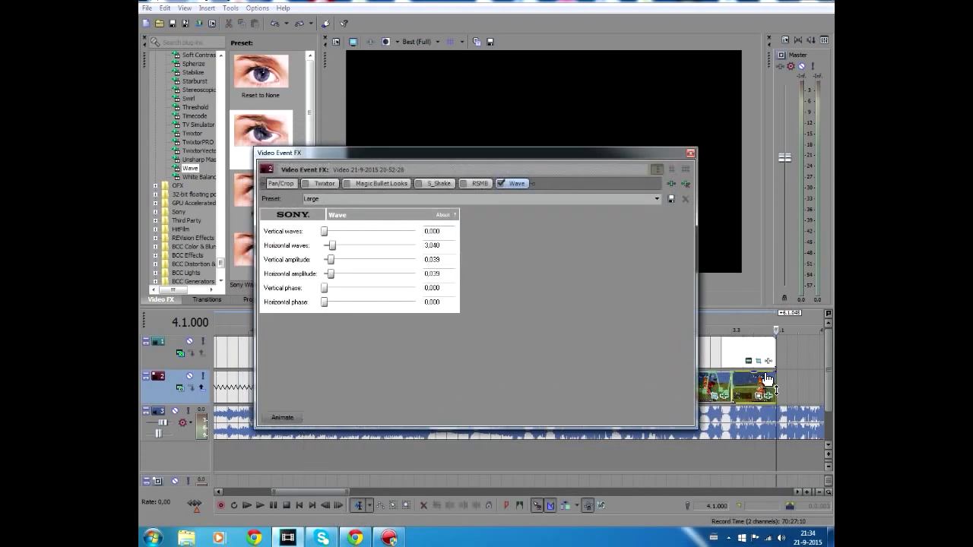
pyautogui.click(734, 386)
pyautogui.click(279, 417)
pyautogui.click(678, 345)
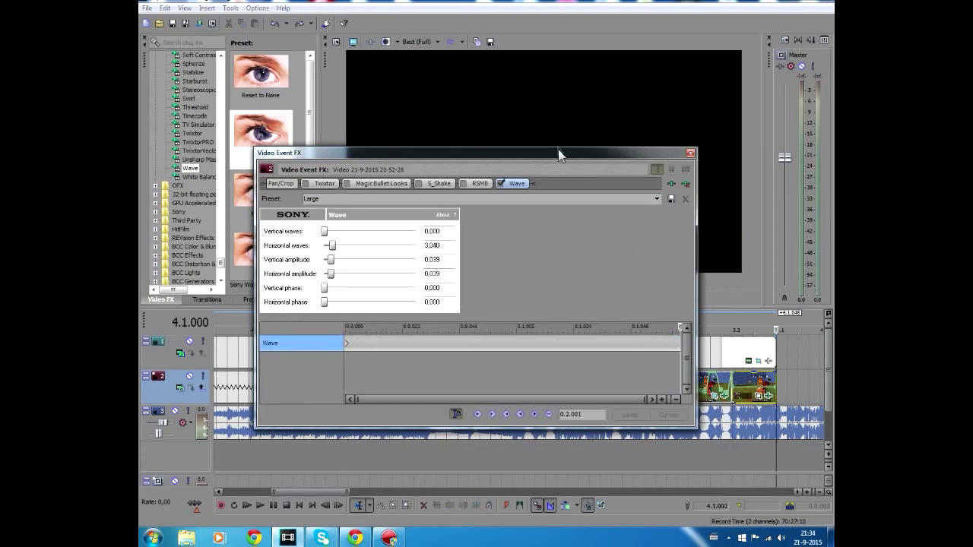
pyautogui.moveTo(559, 154); pyautogui.dragTo(423, 158)
pyautogui.press('Left')
pyautogui.moveTo(196, 249); pyautogui.dragTo(177, 249)
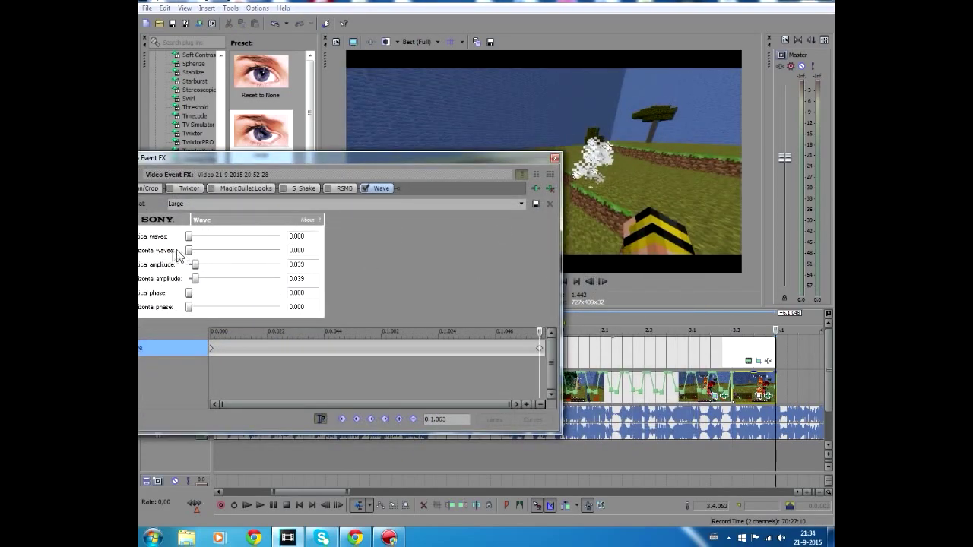
# Step: Close the effects window and loop playback over the final clip to check the animated wave
pyautogui.click(214, 348)
pyautogui.click(297, 348)
pyautogui.click(377, 348)
pyautogui.click(555, 158)
pyautogui.moveTo(732, 322); pyautogui.dragTo(777, 322)
pyautogui.click(498, 281)
# Step: Re-enable Twixtor, Magic Bullet Looks, S_Shake and RSMB on the final clip and close its effects window
pyautogui.click(769, 396)
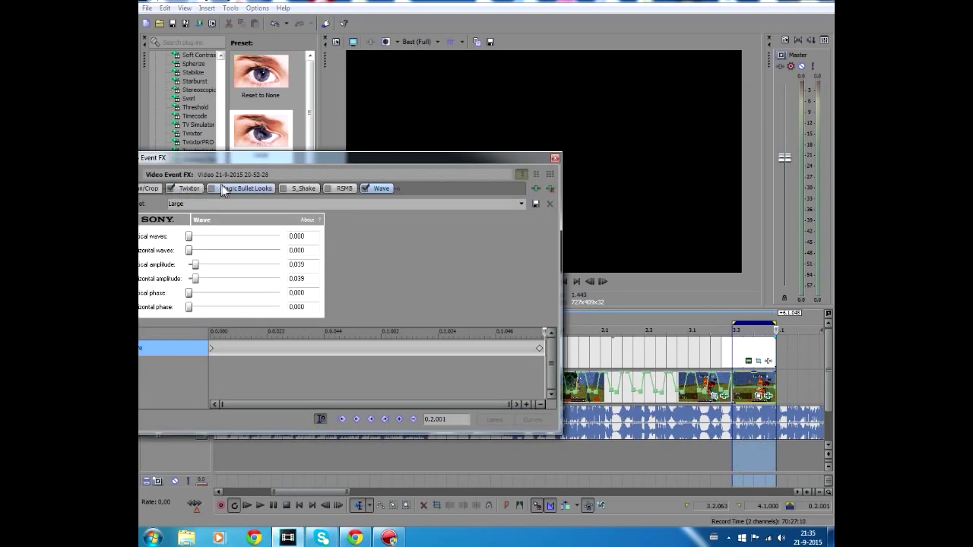
pyautogui.click(554, 159)
pyautogui.moveTo(734, 324); pyautogui.dragTo(776, 325)
pyautogui.click(497, 329)
# Step: Set the loop region over the whole edit, from -9.1.005 to 4.1.000
pyautogui.scroll(-2, 437, 362)
pyautogui.click(415, 328)
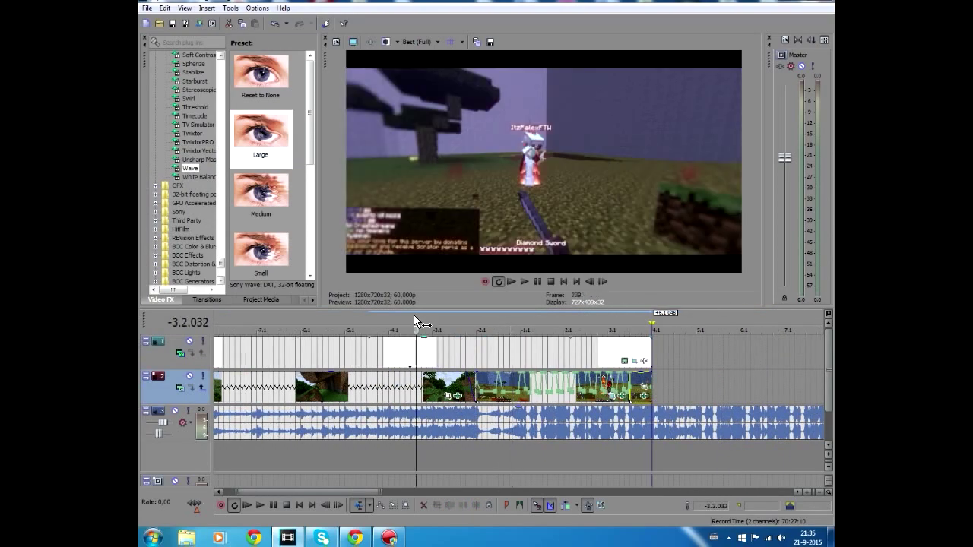
pyautogui.moveTo(653, 325); pyautogui.dragTo(182, 324)
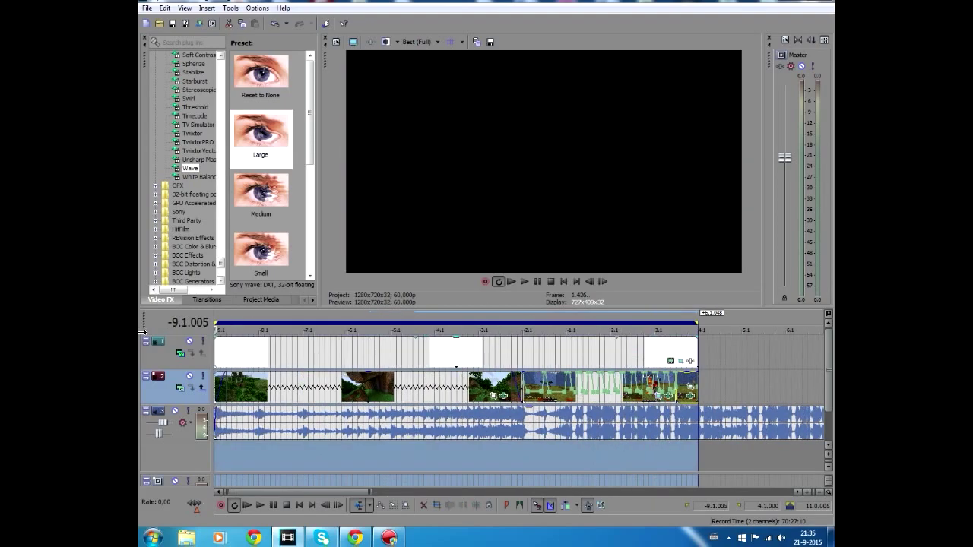
# Step: Review the Render As settings for "pvp edit tutorial.mp4" with the "Internet HD 720p RENDER 60FPS" template, and cancel the dialog
pyautogui.click(201, 26)
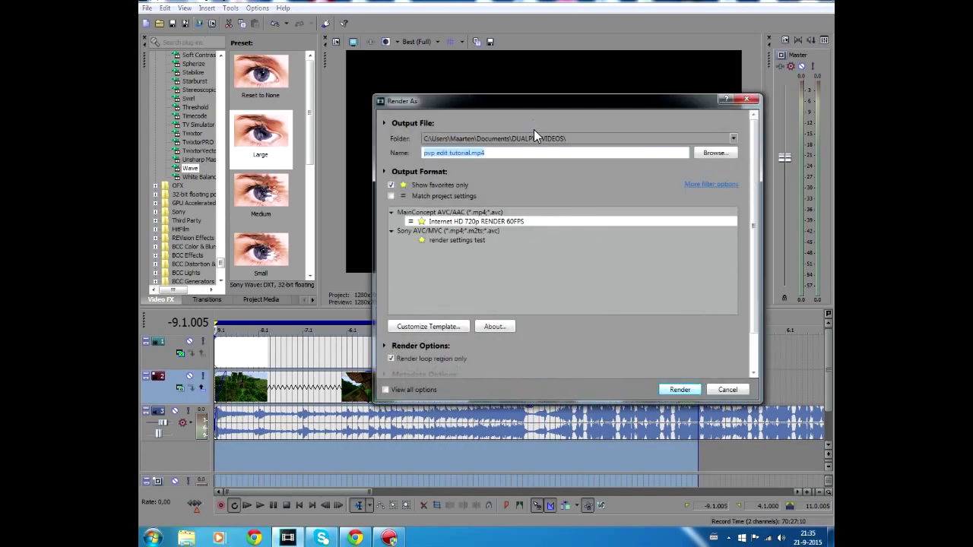
pyautogui.click(678, 389)
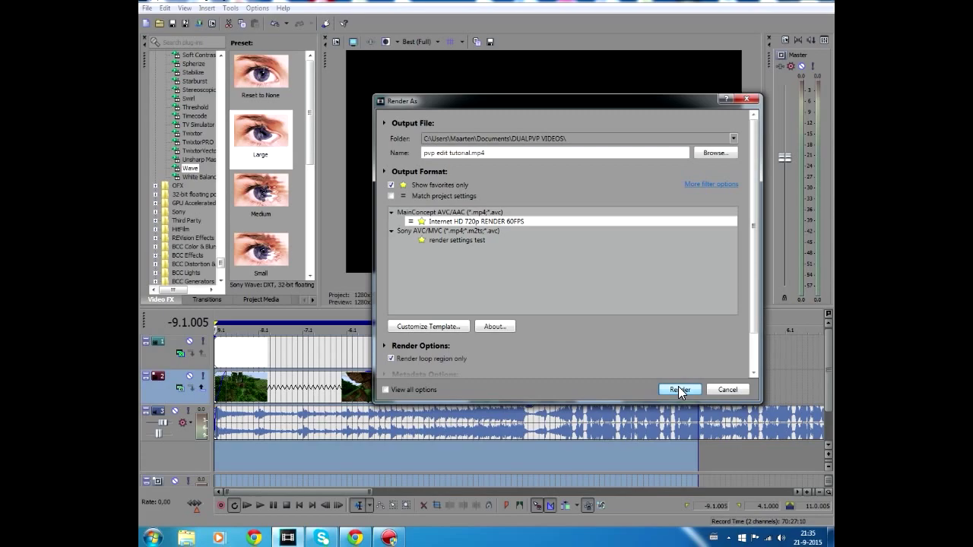
pyautogui.click(727, 389)
# Step: Split the music where the video ends at 4.1.000 and add a fade-out to its last part
pyautogui.click(687, 319)
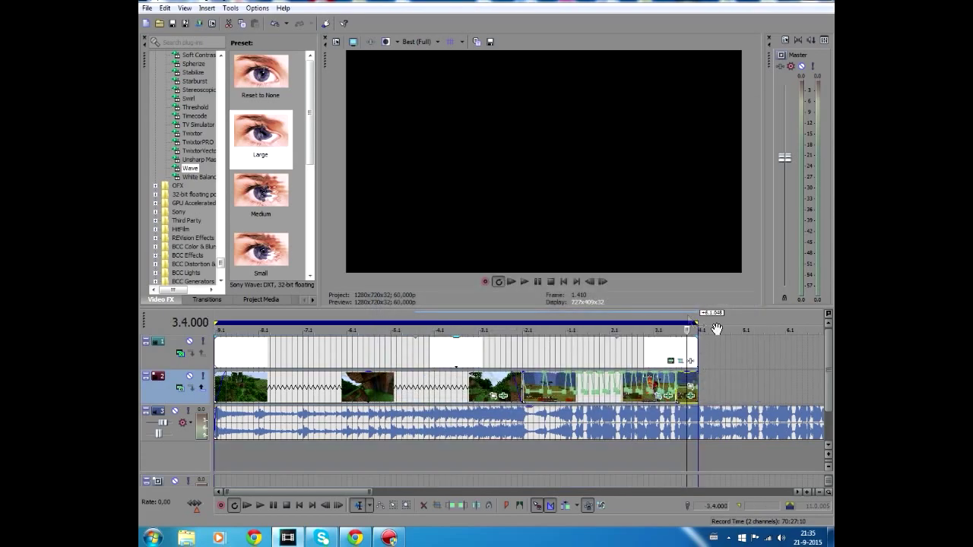
pyautogui.scroll(10, 588, 360)
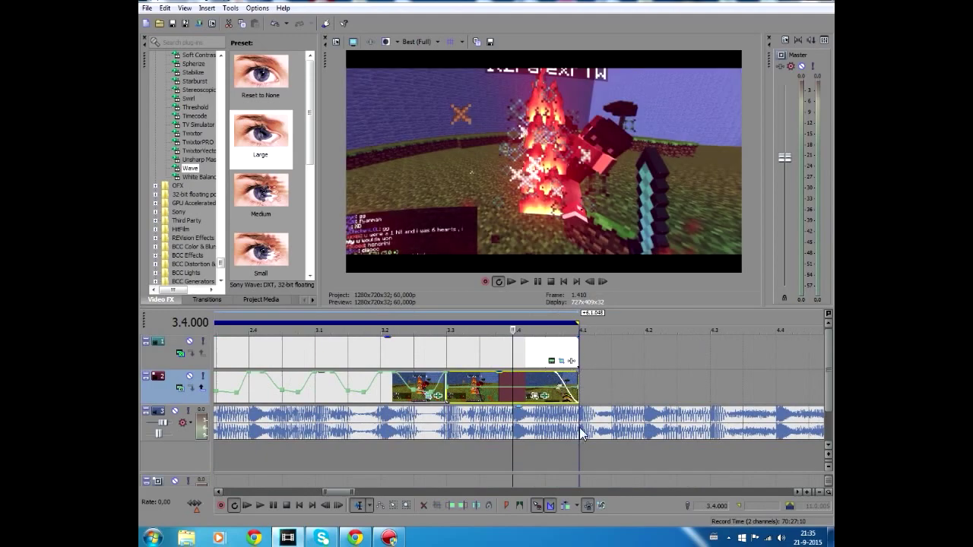
pyautogui.click(581, 435)
pyautogui.press('s')
pyautogui.moveTo(557, 411); pyautogui.dragTo(536, 412)
# Step: Play the music's fade-out from 3.4.023 and turn off loop playback
pyautogui.click(536, 311)
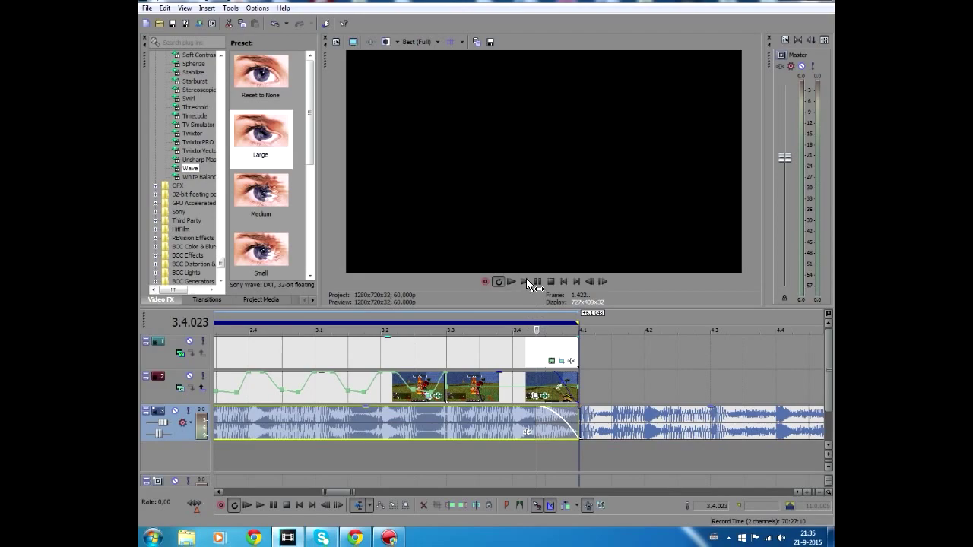
pyautogui.click(526, 281)
pyautogui.press('space')
pyautogui.scroll(-8, 549, 356)
pyautogui.click(502, 281)
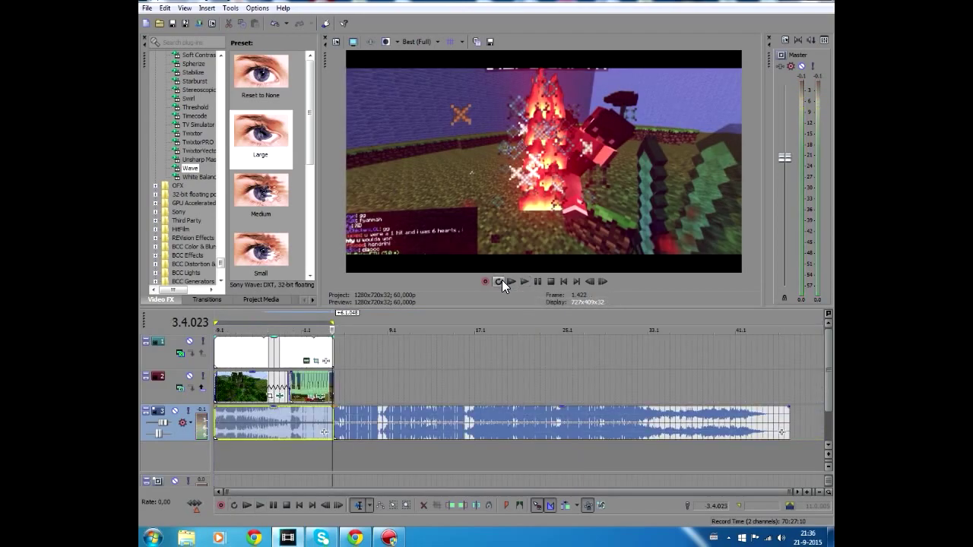
# Step: Play the end of the montage and lengthen the music's fade-out so it starts earlier, in the second half of beat 3.3
pyautogui.scroll(6, 725, 380)
pyautogui.press('space')
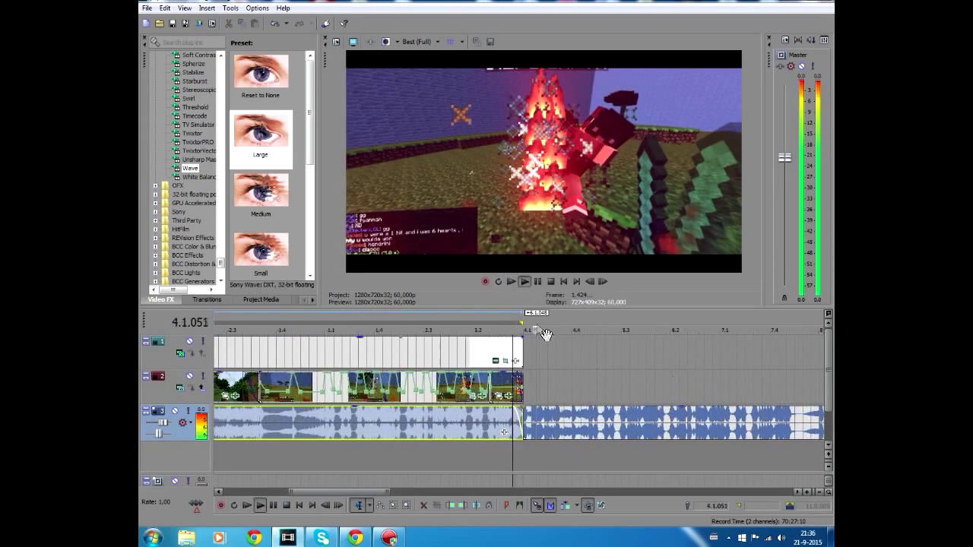
pyautogui.press('space')
pyautogui.scroll(3, 558, 419)
pyautogui.moveTo(516, 414); pyautogui.dragTo(447, 415)
# Step: Play the end of the montage from 3.3.007 to check the music's fade-out
pyautogui.click(402, 313)
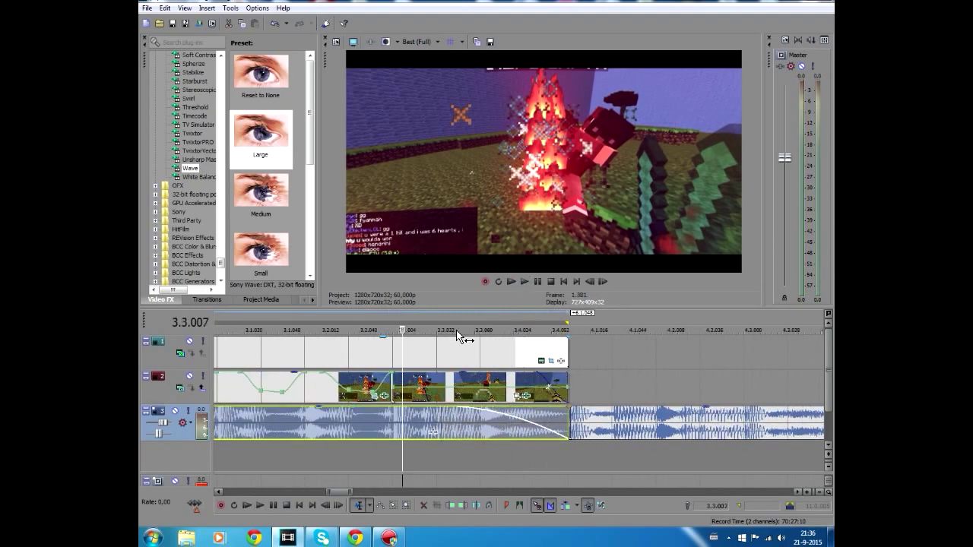
pyautogui.click(526, 279)
pyautogui.scroll(-4, 605, 367)
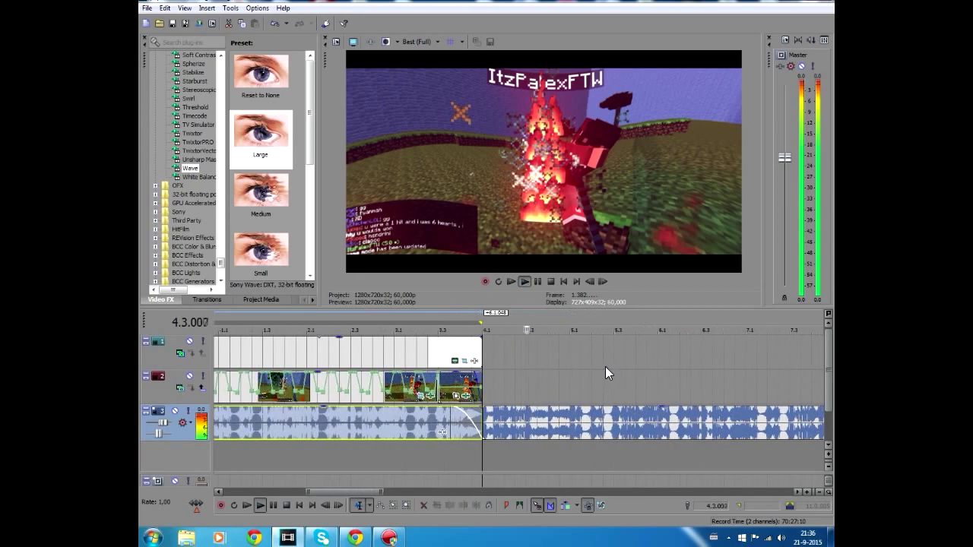
# Step: Split the remaining music at about 5.1 and delete everything after the split
pyautogui.scroll(3, 605, 366)
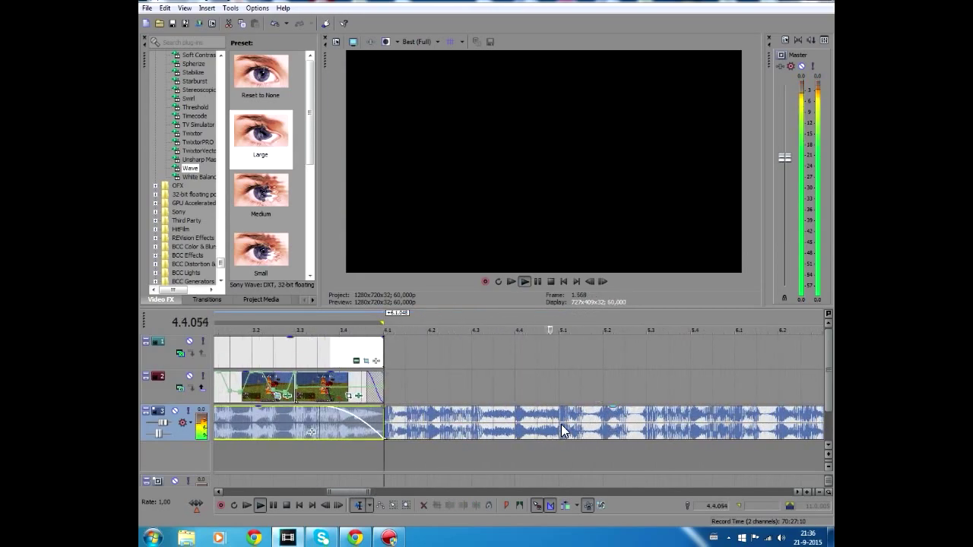
pyautogui.click(561, 426)
pyautogui.press('s')
pyautogui.click(579, 423)
pyautogui.press('Delete')
pyautogui.scroll(-1, 395, 415)
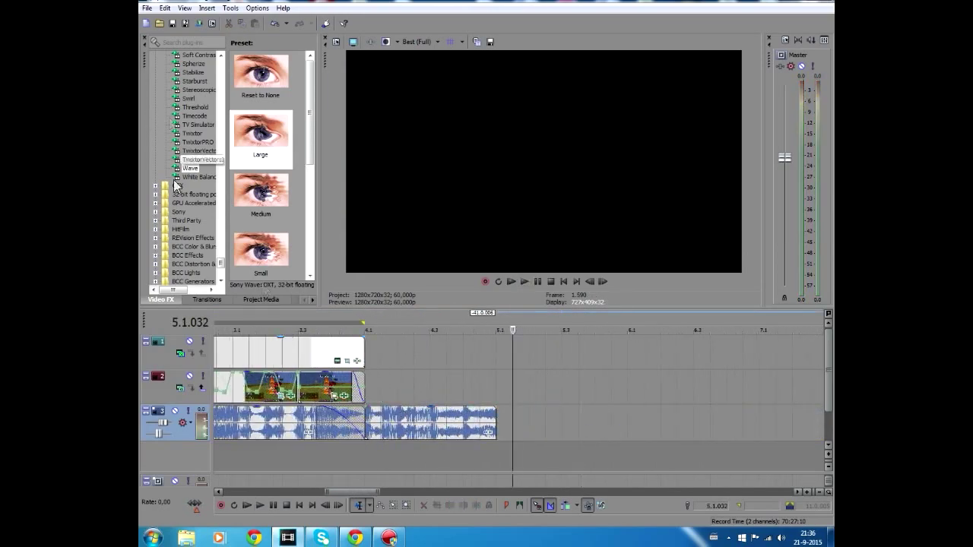
# Step: Add a (Legacy) Text event with the Default Text preset on track 2, directly after the video's end at 4.1
pyautogui.click(311, 300)
pyautogui.click(237, 300)
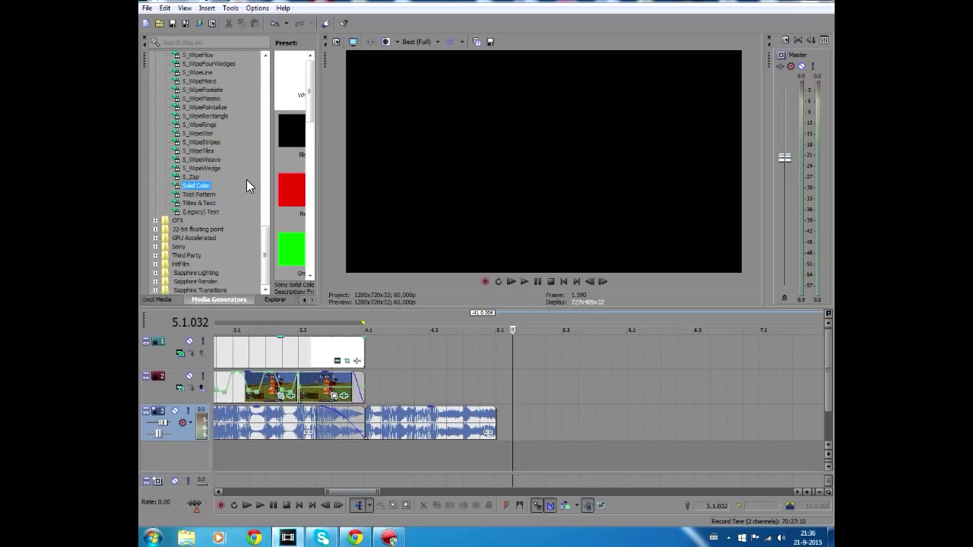
pyautogui.click(201, 195)
pyautogui.click(209, 212)
pyautogui.moveTo(288, 76); pyautogui.dragTo(366, 323)
pyautogui.click(431, 97)
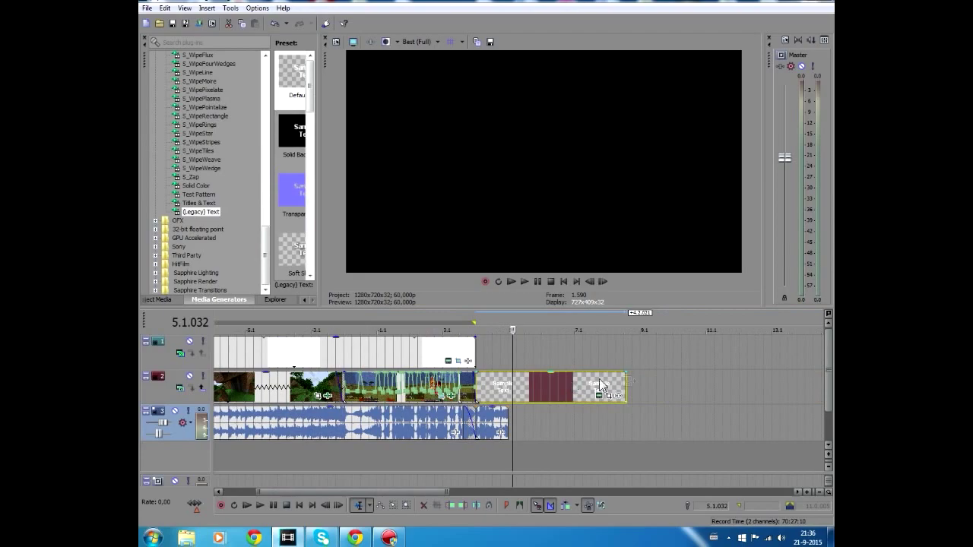
# Step: Trim the text event and extend the event on track 1 so both end with the music at about 5.1
pyautogui.moveTo(507, 385); pyautogui.dragTo(504, 384)
pyautogui.moveTo(475, 344); pyautogui.dragTo(507, 347)
pyautogui.click(484, 346)
# Step: Replace the text event's sample text with "thanks for" and "wacthing" on two lines
pyautogui.scroll(3, 686, 449)
pyautogui.scroll(1, 686, 448)
pyautogui.click(628, 396)
pyautogui.click(549, 157)
pyautogui.click(617, 395)
pyautogui.moveTo(194, 232); pyautogui.dragTo(429, 331)
pyautogui.write('thanks for')
pyautogui.press('Return')
pyautogui.write('wacthing')
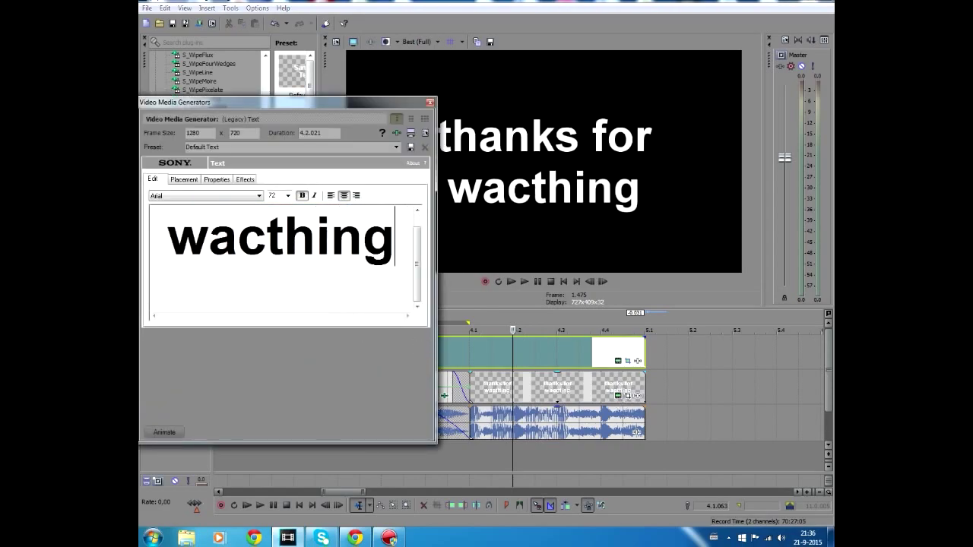